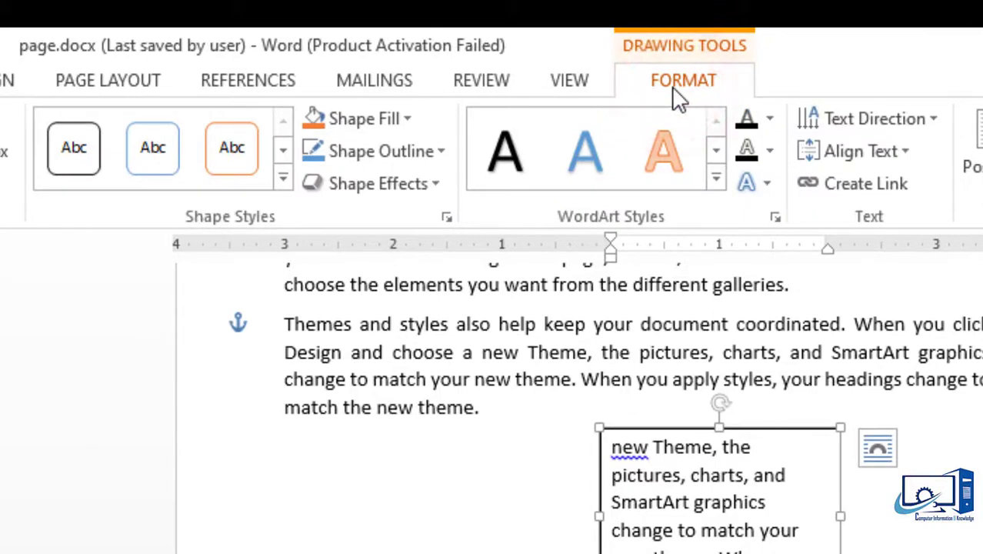
Remove the fill and the outline from the text box containing the theme text
left_click(398, 116)
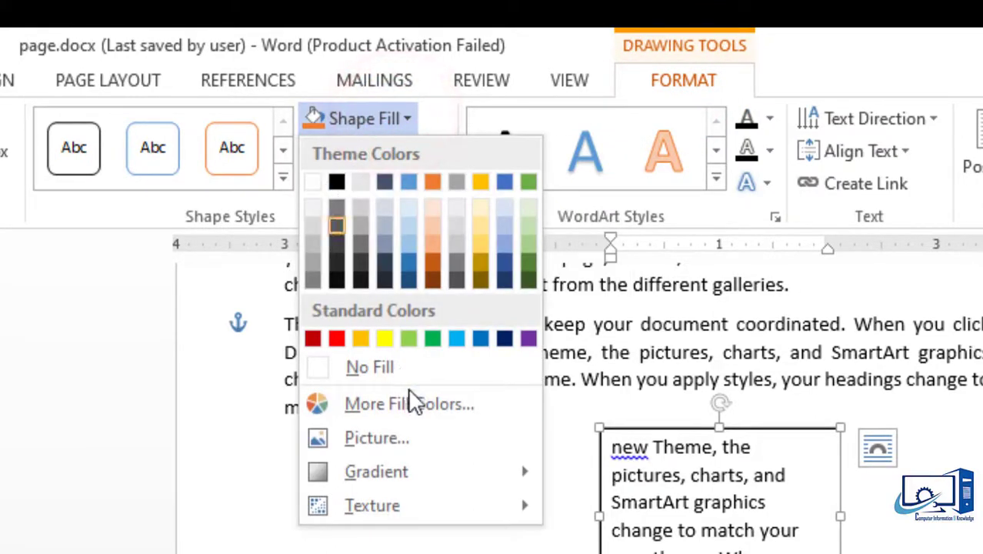
left_click(398, 365)
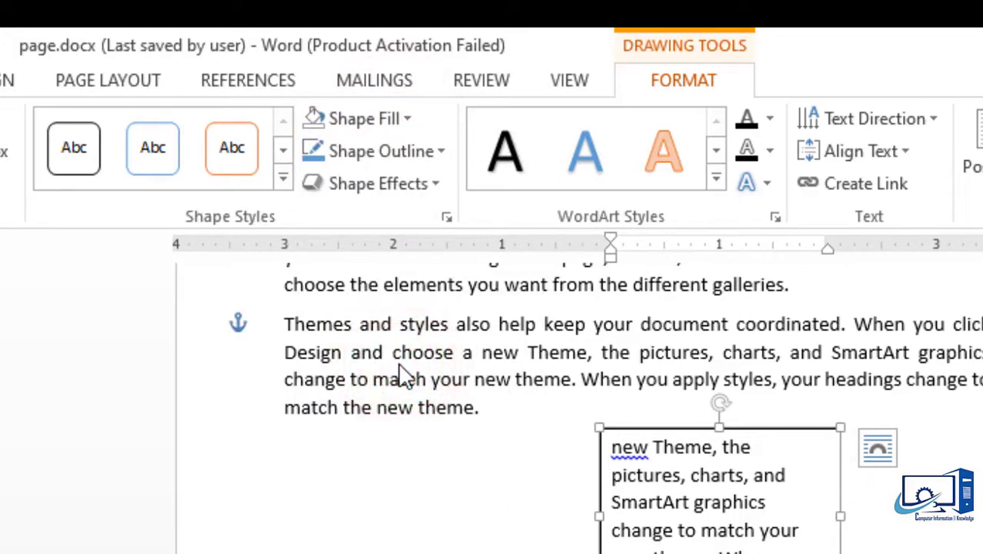
left_click(392, 158)
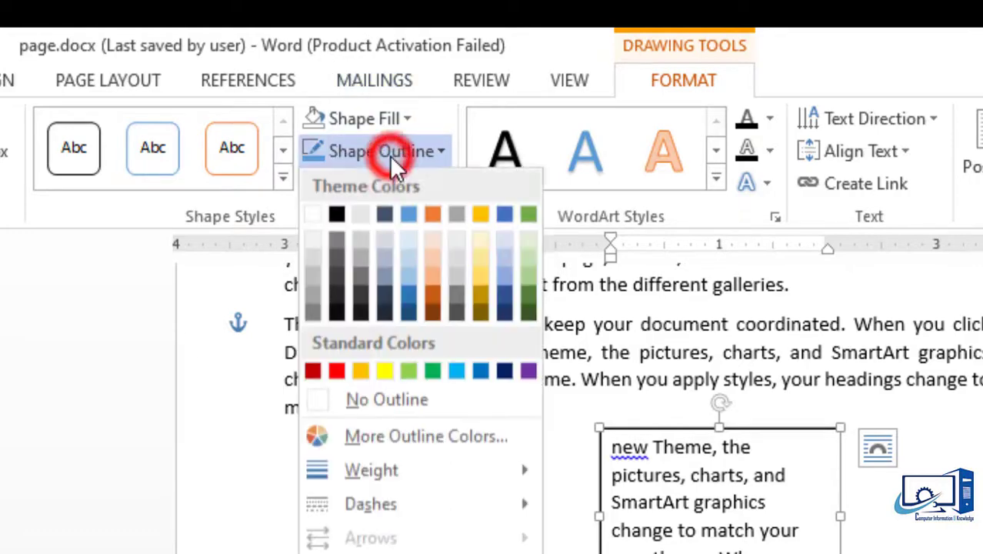
left_click(423, 397)
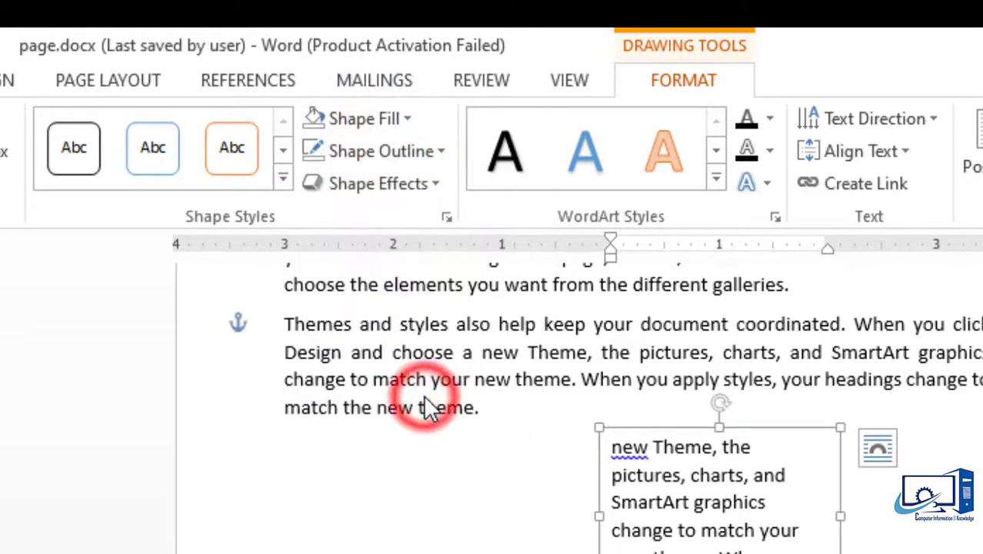
left_click(425, 406)
left_click(677, 501)
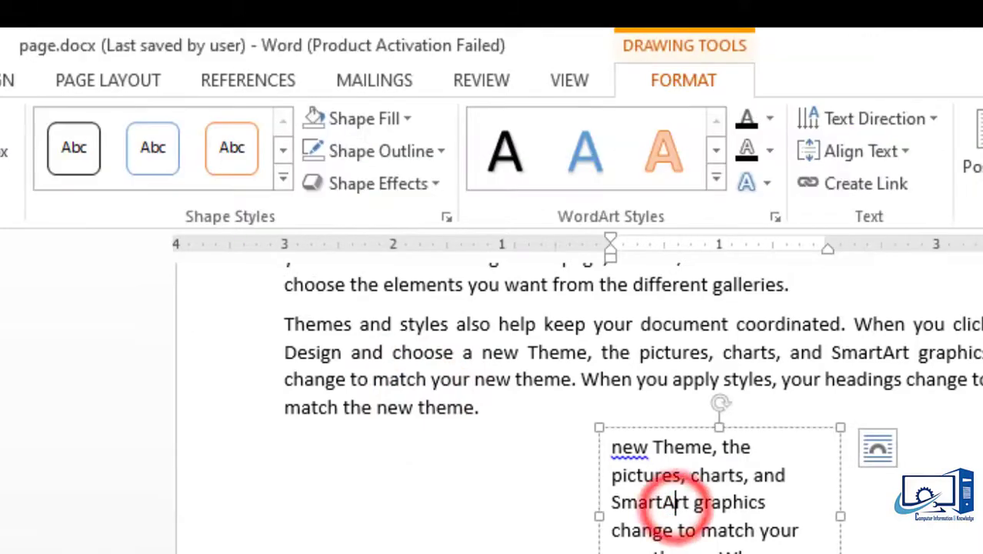
left_click(752, 553)
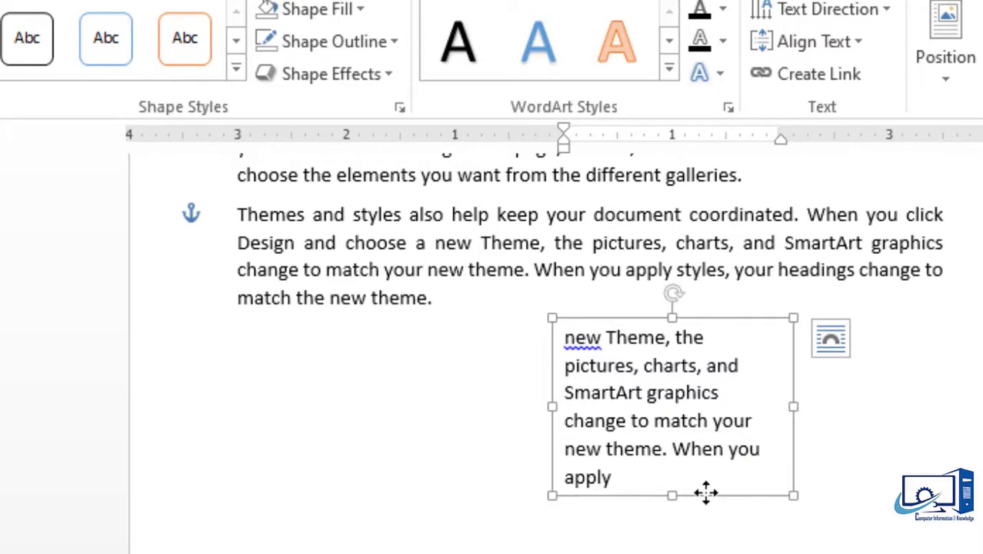
Try to change the text box's border through the paragraph border options
key("Escape")
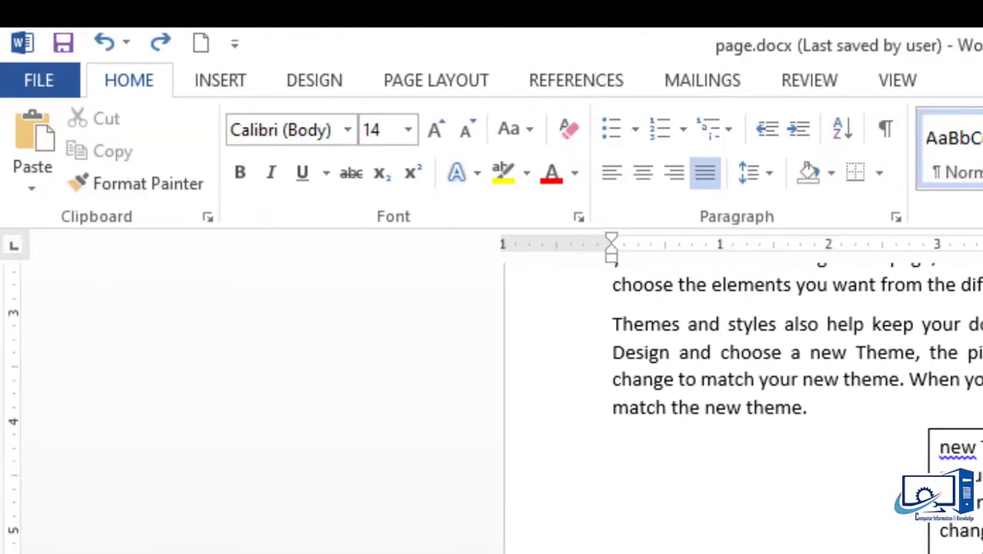
left_click(928, 492)
left_click(123, 75)
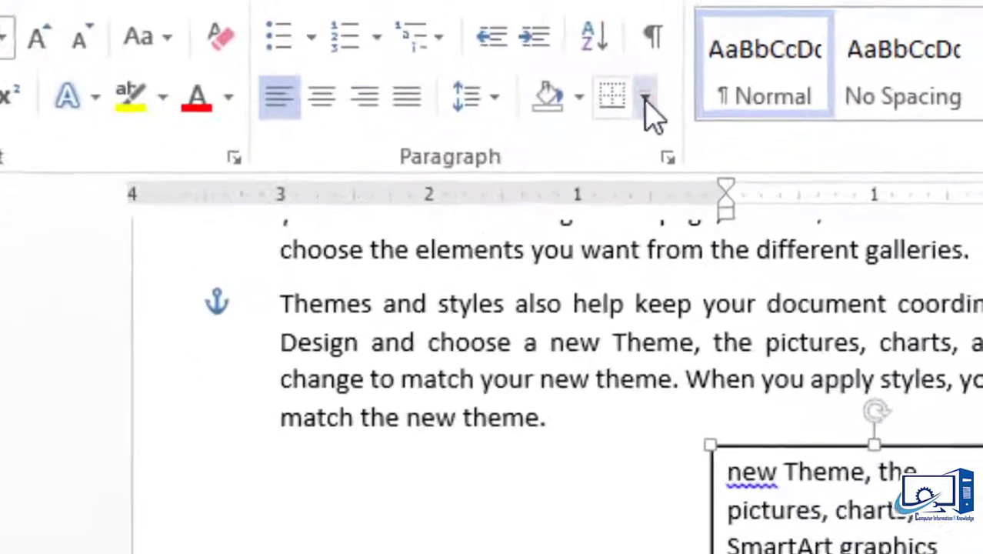
left_click(646, 99)
left_click(707, 335)
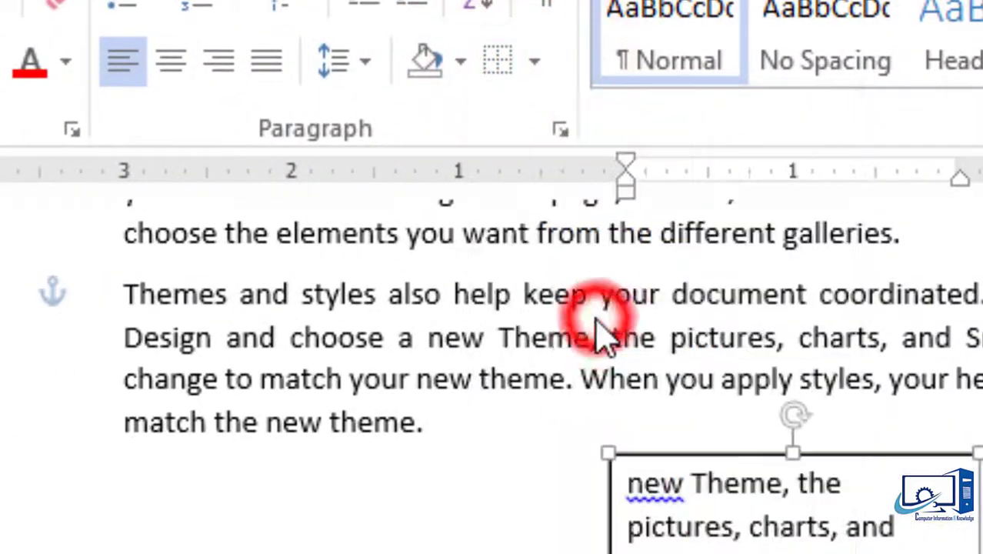
Delete the text box below the "Themes and styles" paragraph
left_click(972, 550)
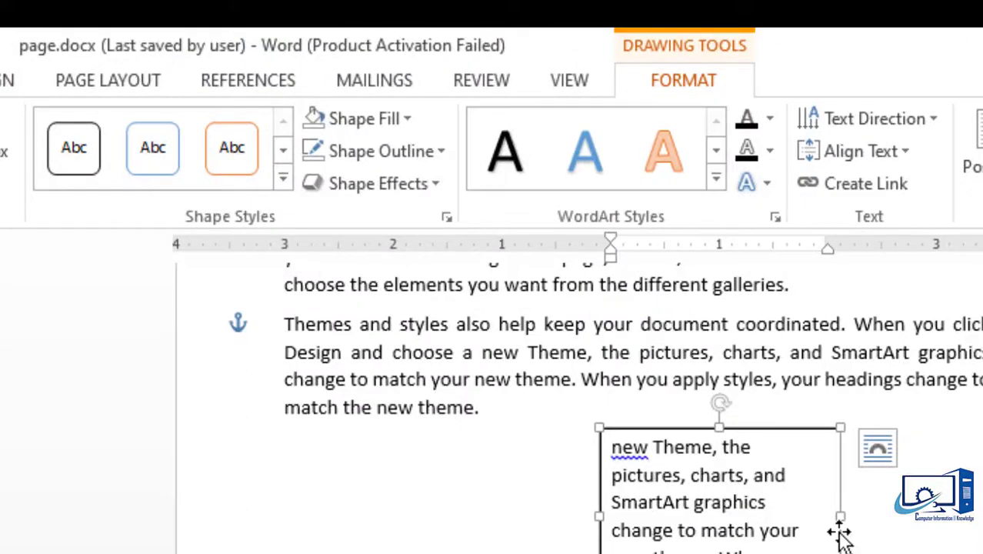
left_click(840, 530)
key("Delete")
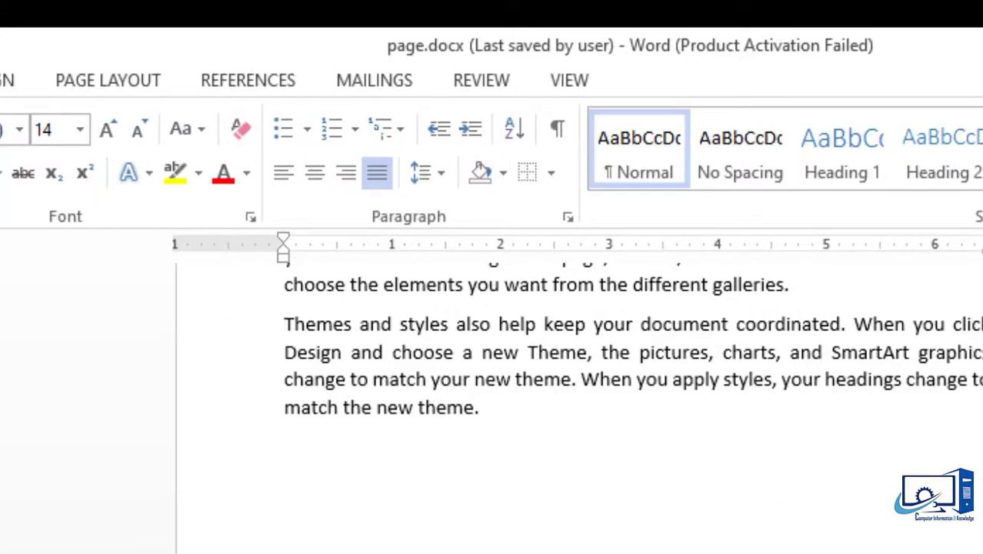
Insert the built-in Banded Sidebar text box, anchored at the first paragraph below the Computer Basics heading
scroll(539, 369, "up", 5)
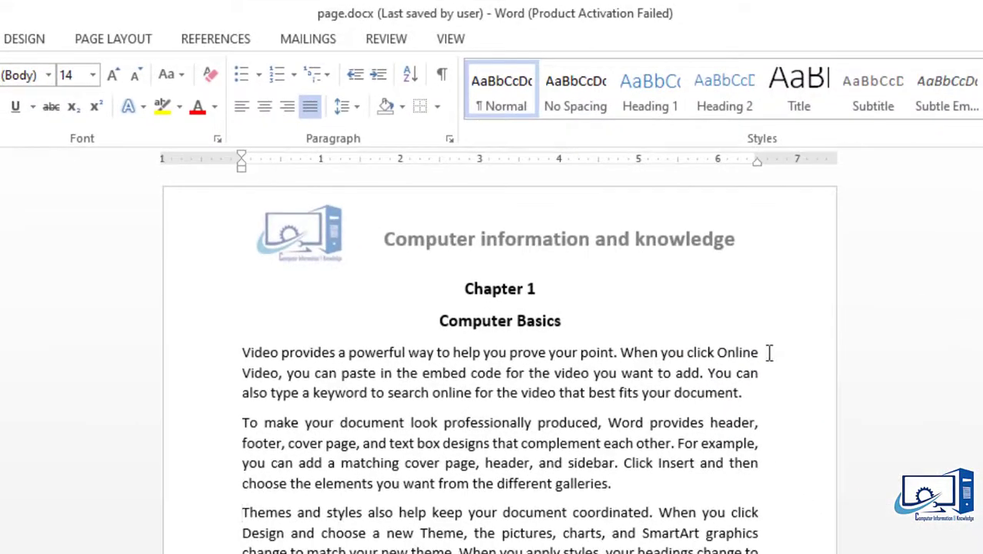
left_click(769, 352)
key("alt+n")
left_click(763, 102)
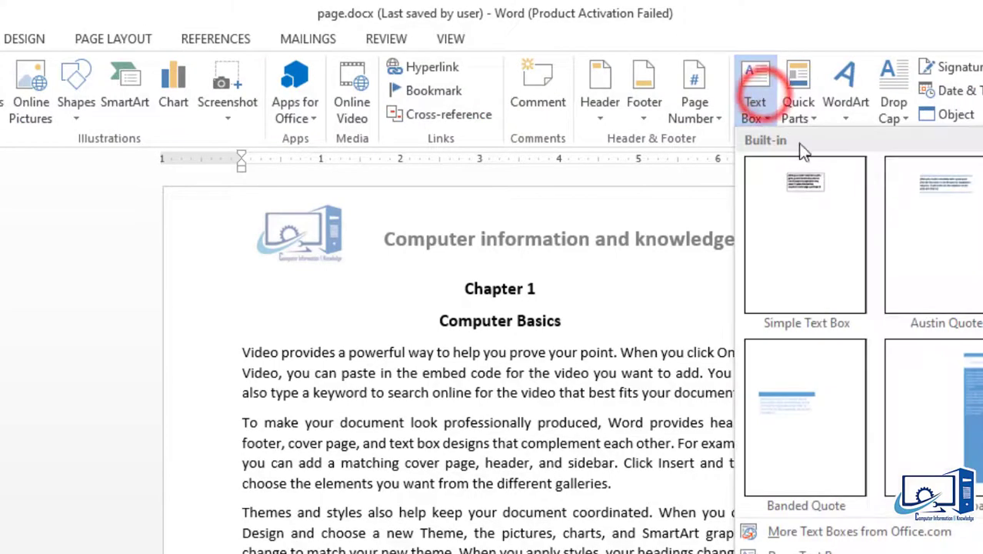
left_click(949, 401)
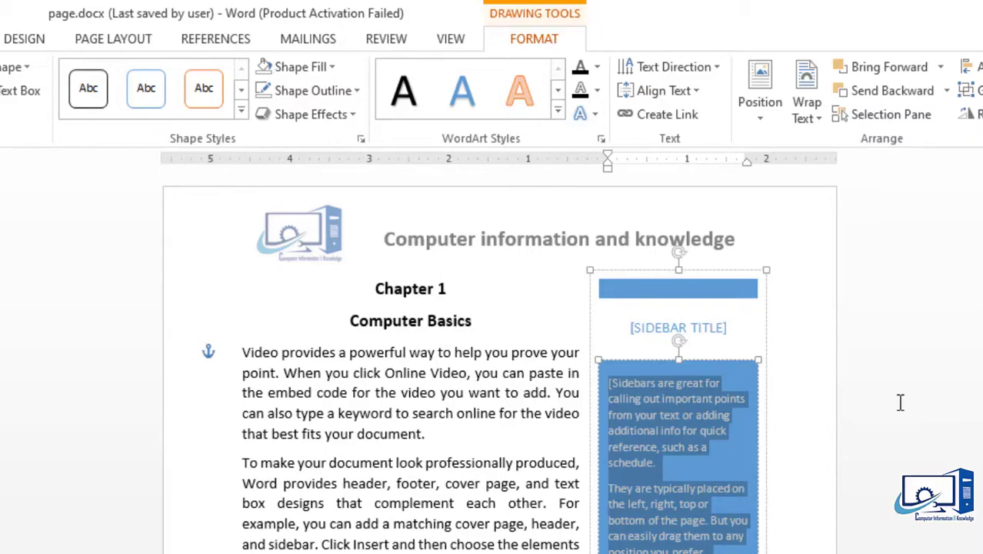
Copy the "To make your document look professionally produced" paragraph into the sidebar body, replacing the placeholder and keeping text only
scroll(500, 362, "down", 8)
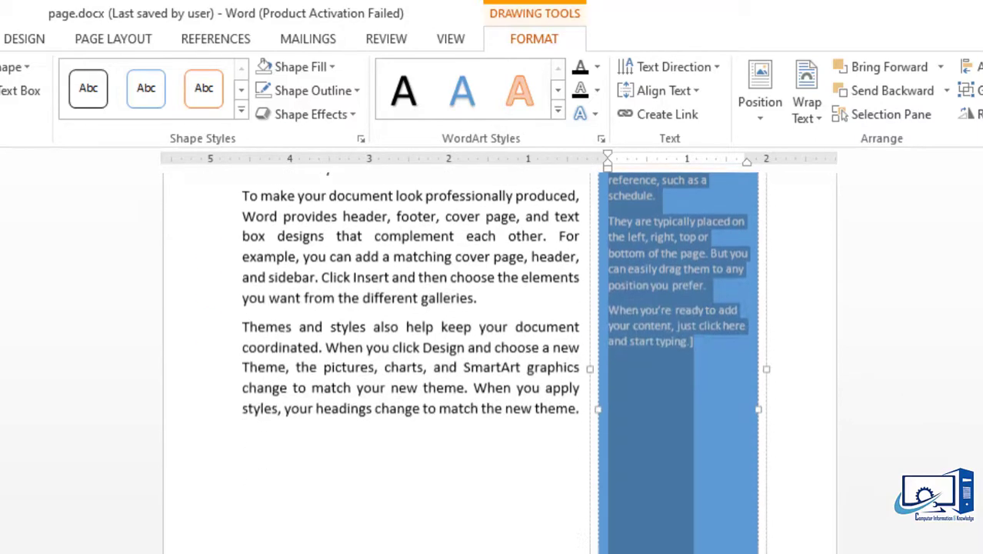
scroll(500, 361, "up", 5)
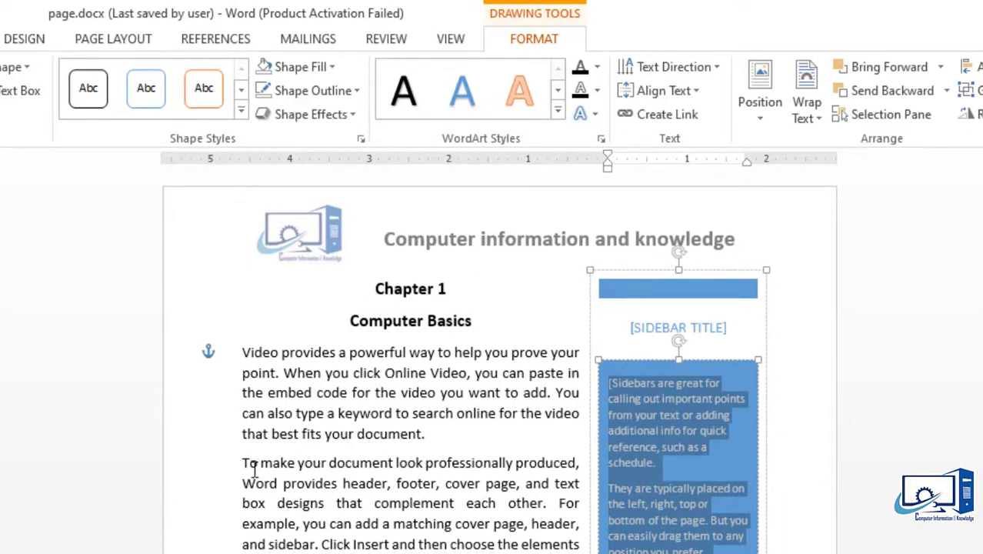
left_click_drag(245, 464, 492, 553)
left_click(665, 429)
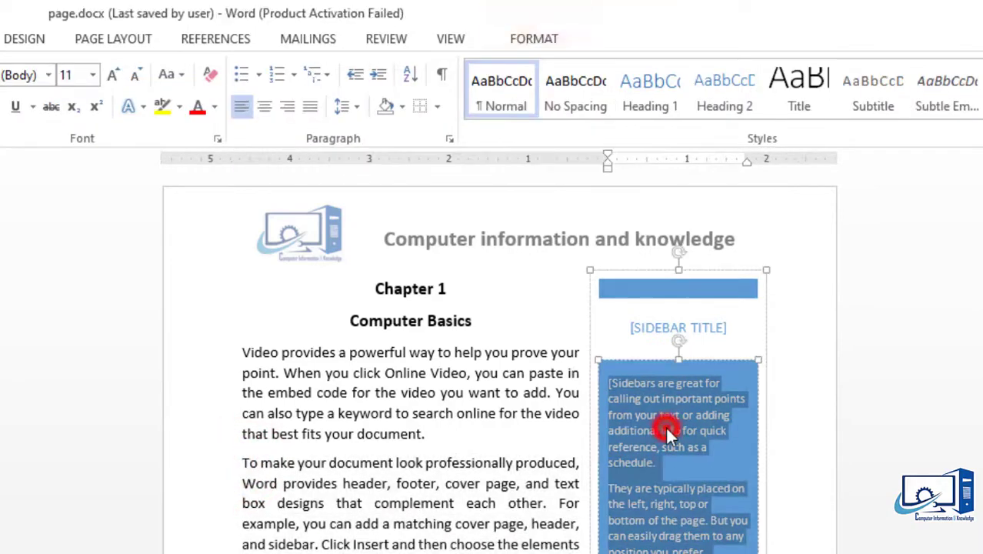
right_click(687, 435)
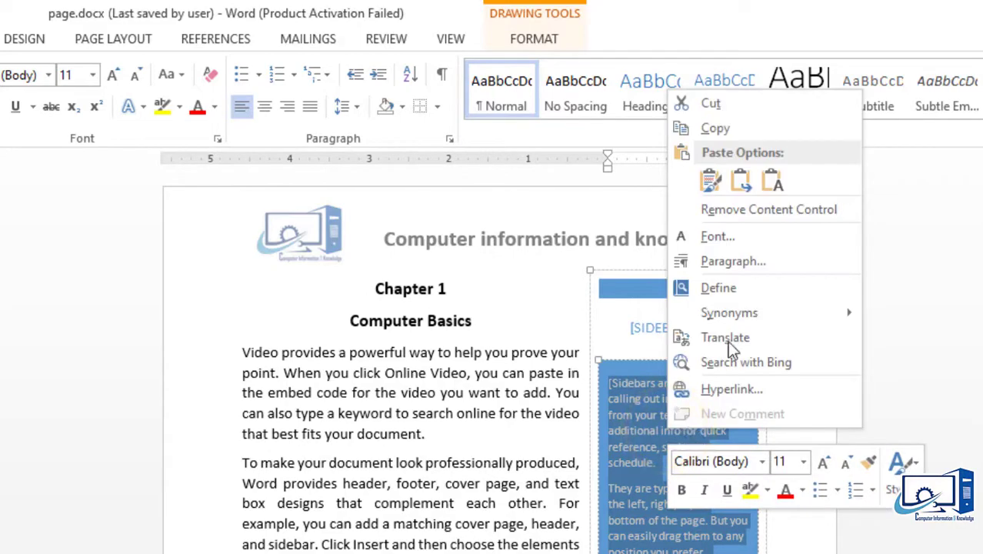
left_click(771, 188)
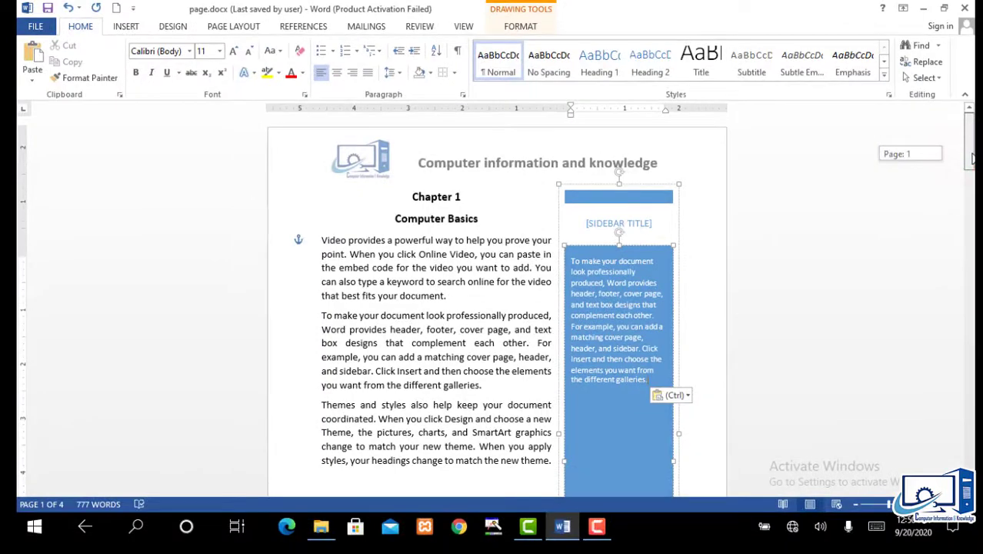
Shorten the sidebar by raising its lower edge to about the end of the page's body text
left_click_drag(972, 157, 971, 235)
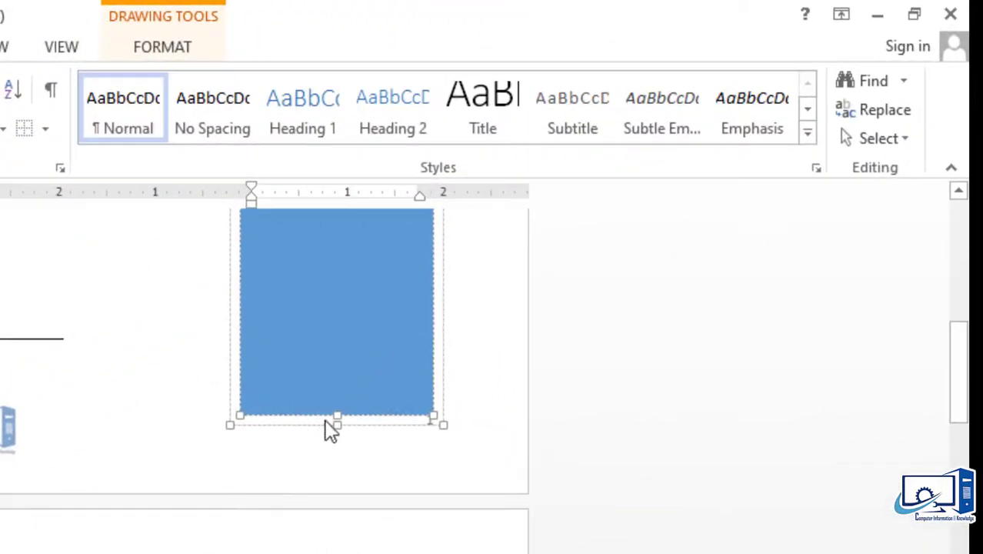
left_click_drag(336, 423, 322, 236)
scroll(858, 382, "up", 5)
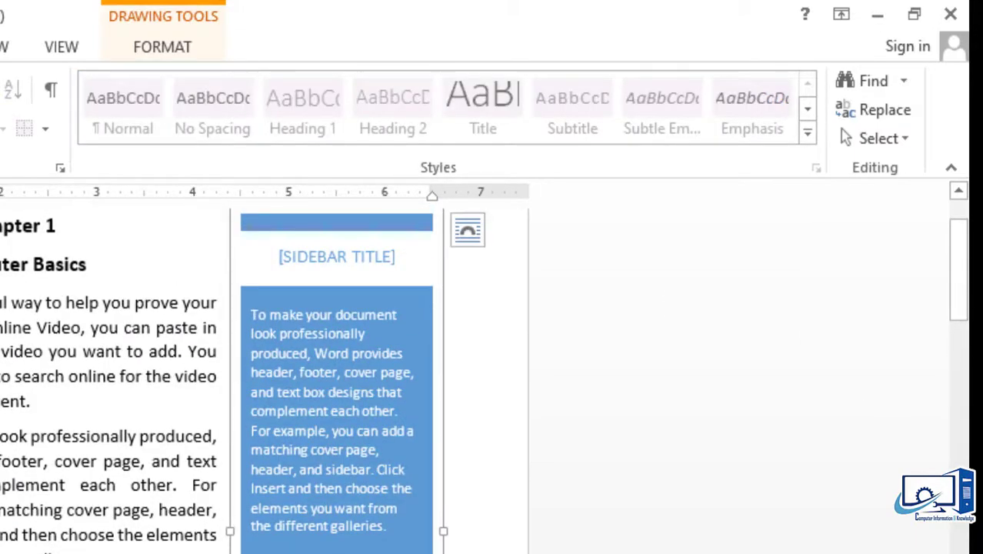
left_click_drag(336, 553, 314, 553)
left_click_drag(362, 449, 357, 419)
Replace the sidebar's placeholder title with SUMMARY and justify the sidebar's body text
left_click_drag(975, 71, 975, 63)
left_click(375, 136)
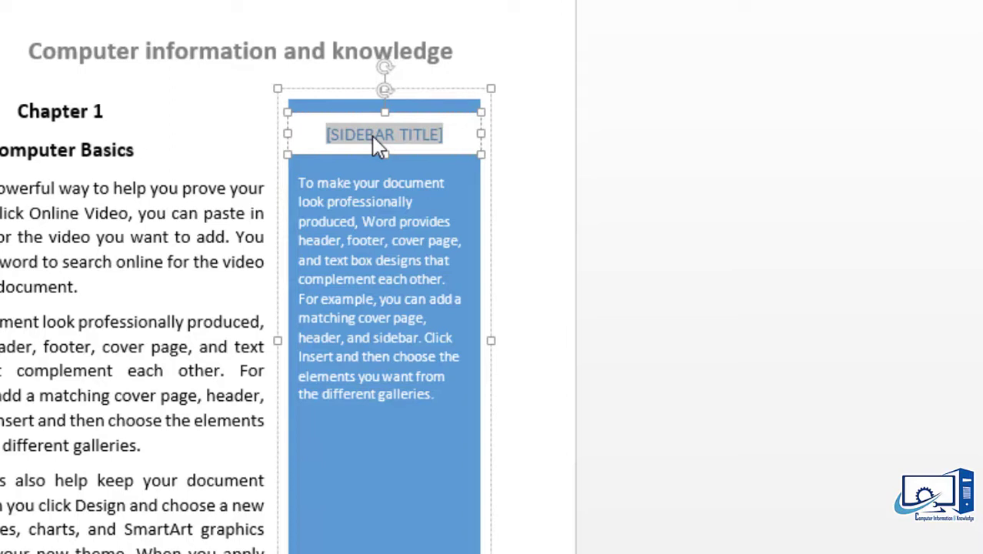
type("SUMMARY")
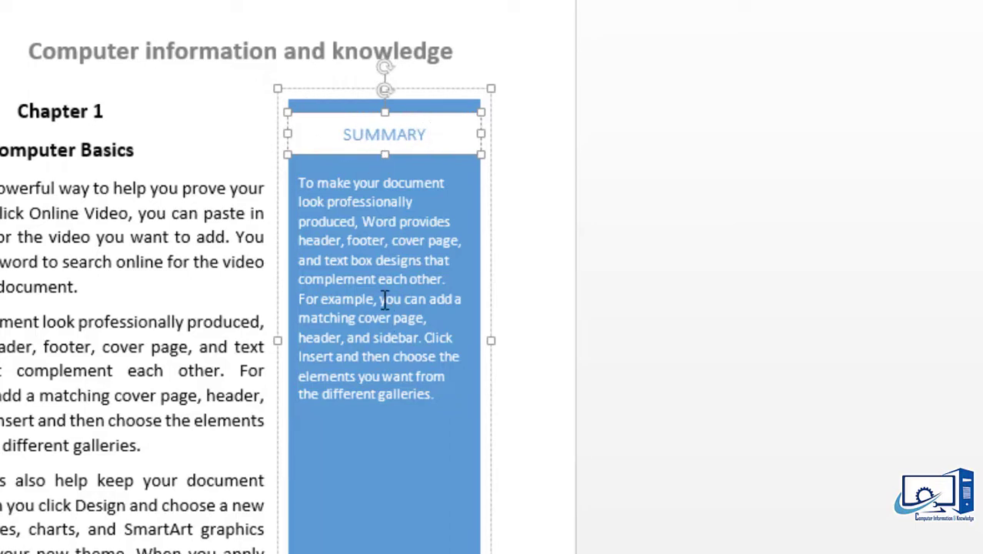
left_click(395, 346)
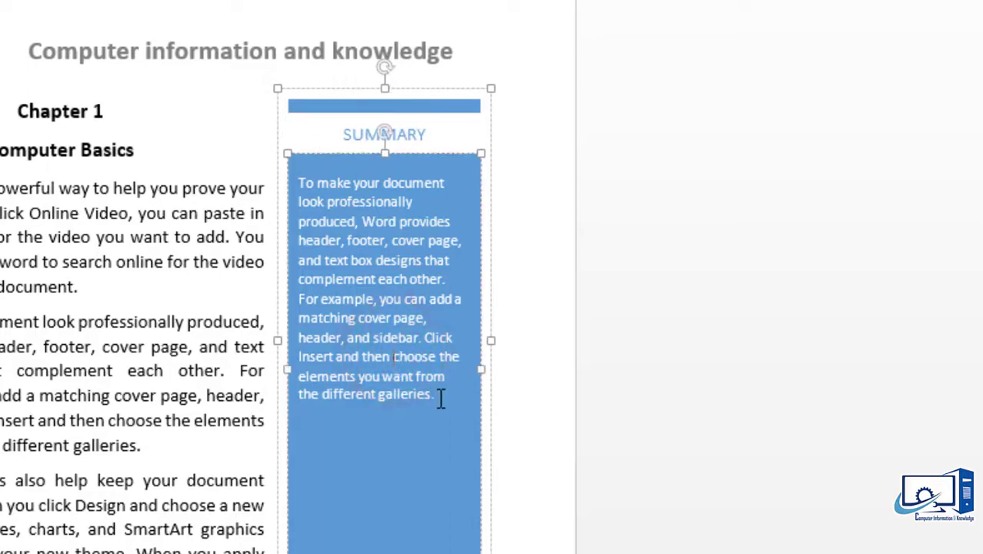
left_click_drag(438, 396, 308, 190)
key("ctrl+j")
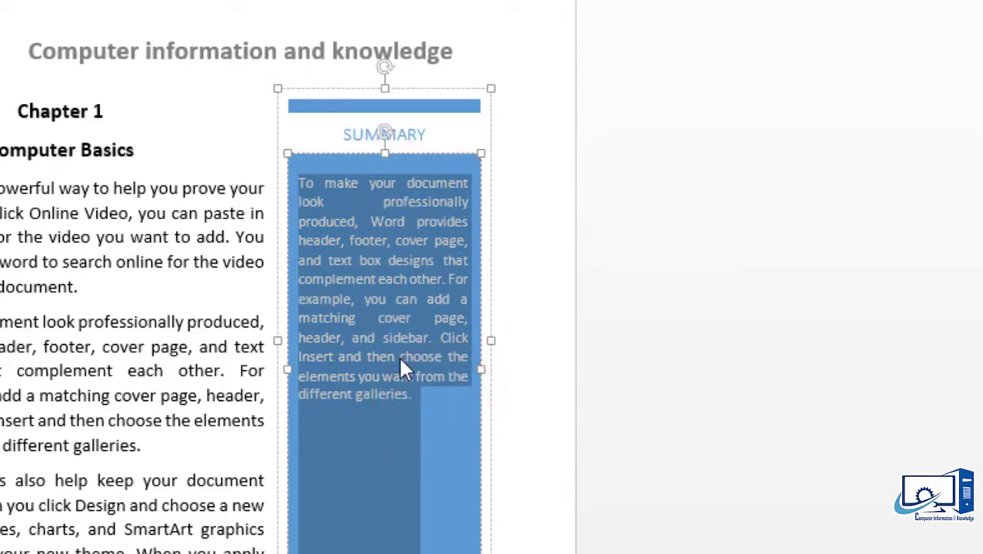
left_click(203, 545)
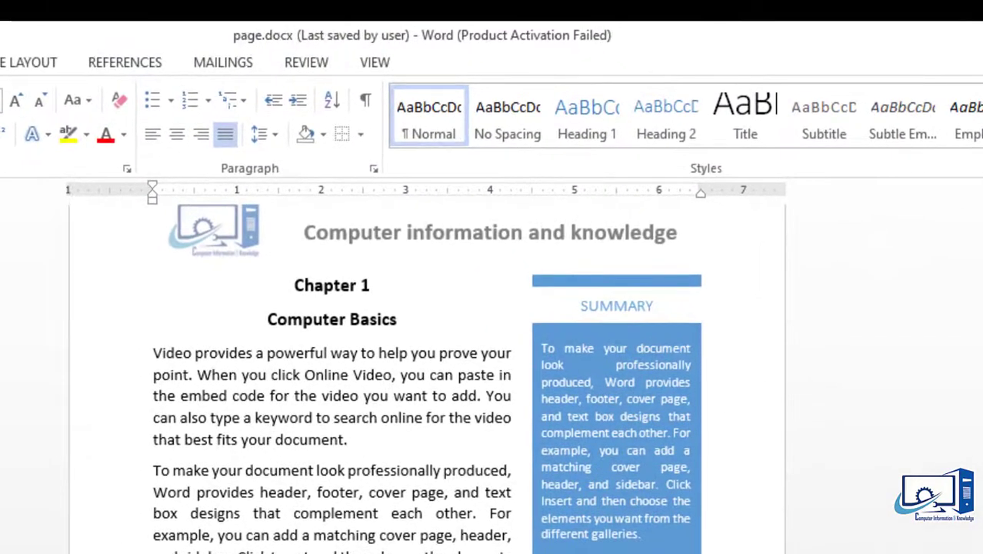
Browse the built-in text box designs, including the Motion, Retrospect and Semaphore styles, without inserting one
left_click(706, 135)
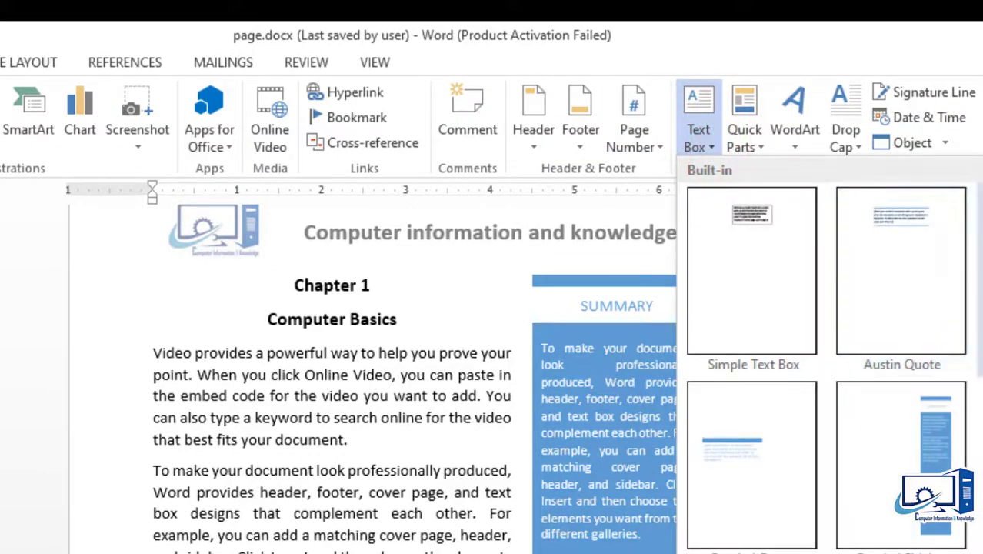
scroll(826, 353, "down", 5)
scroll(826, 354, "down", 5)
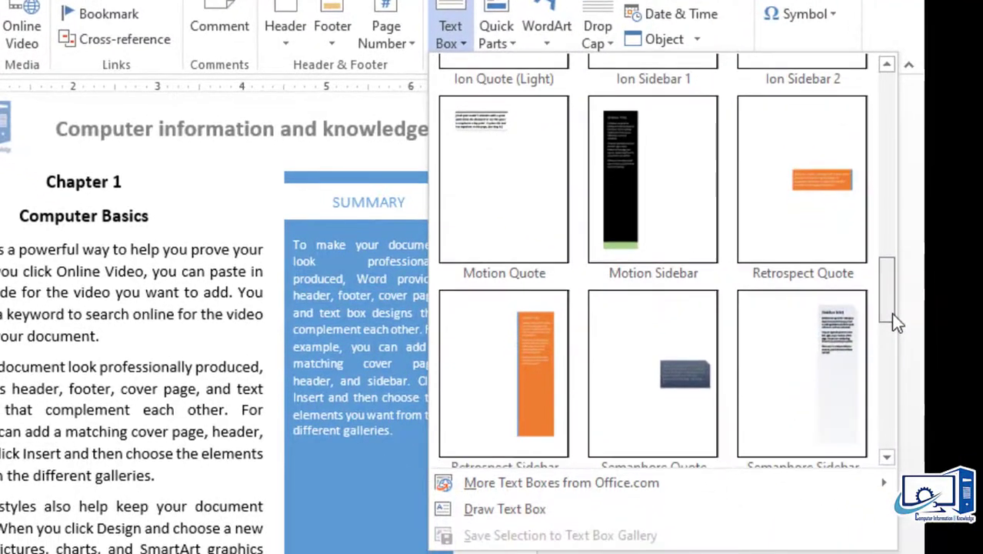
left_click_drag(900, 316, 900, 324)
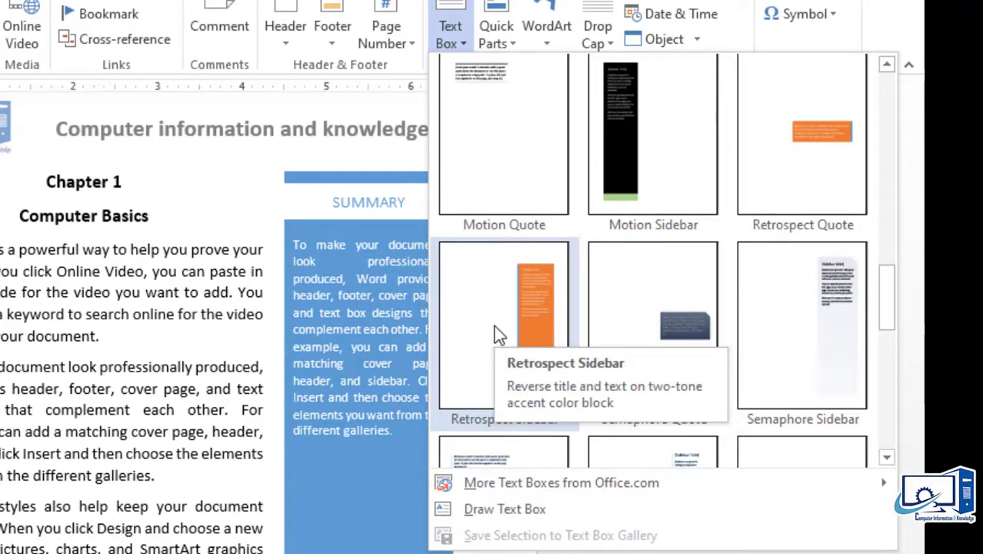
left_click(385, 496)
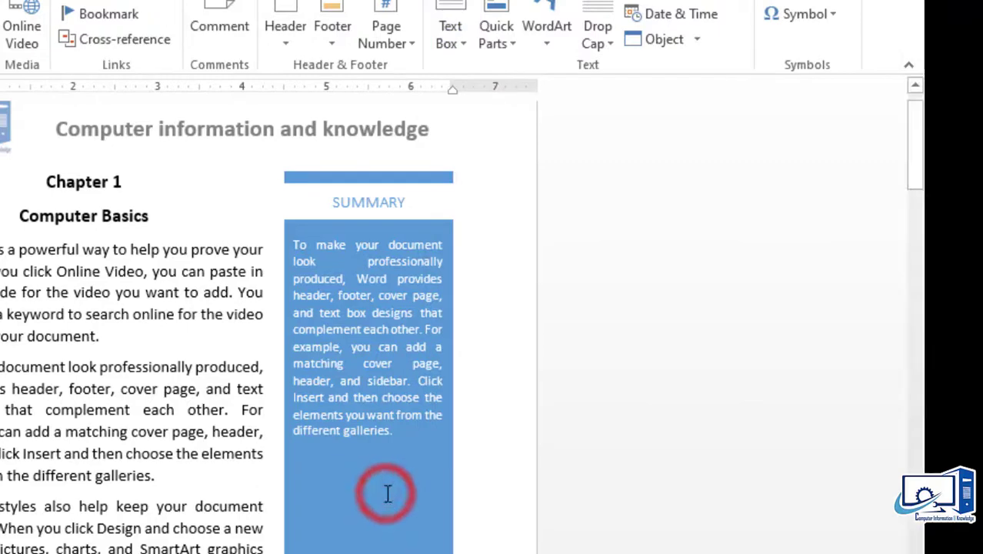
left_click(390, 534)
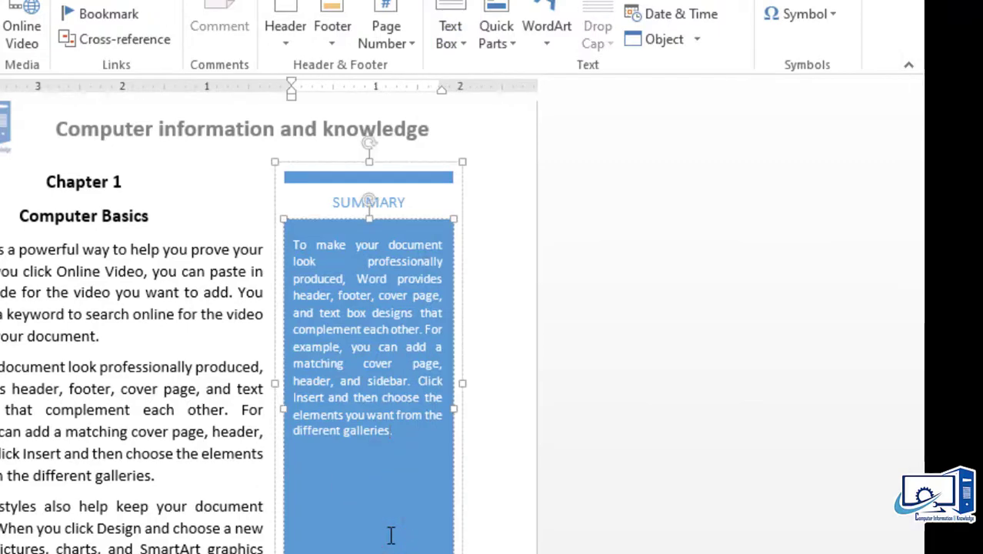
Delete the signature line above the footer on page 1 and place the cursor in the blank area below the body text
left_click_drag(915, 146, 916, 121)
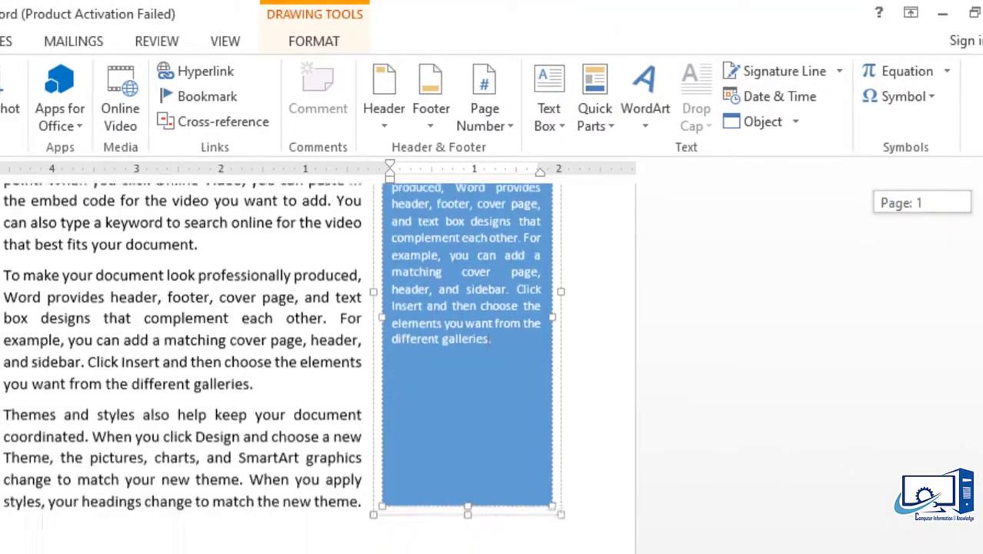
left_click_drag(978, 201, 978, 215)
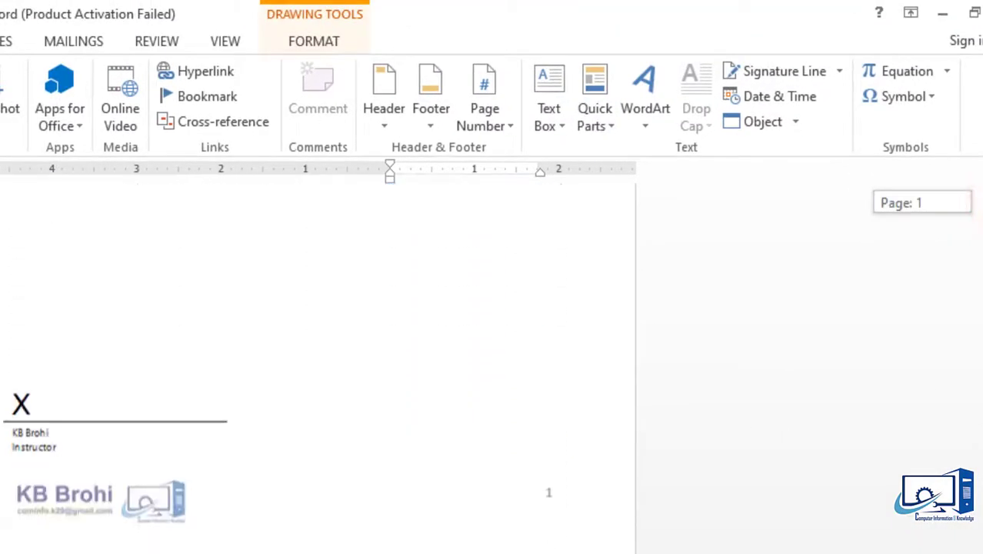
left_click(129, 407)
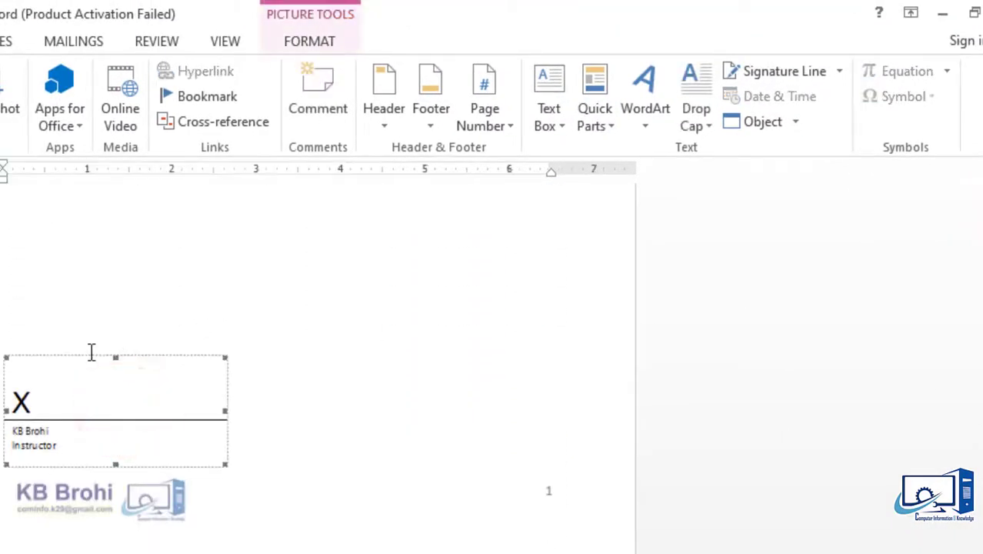
key("Delete")
left_click_drag(978, 338, 977, 313)
left_click(32, 359)
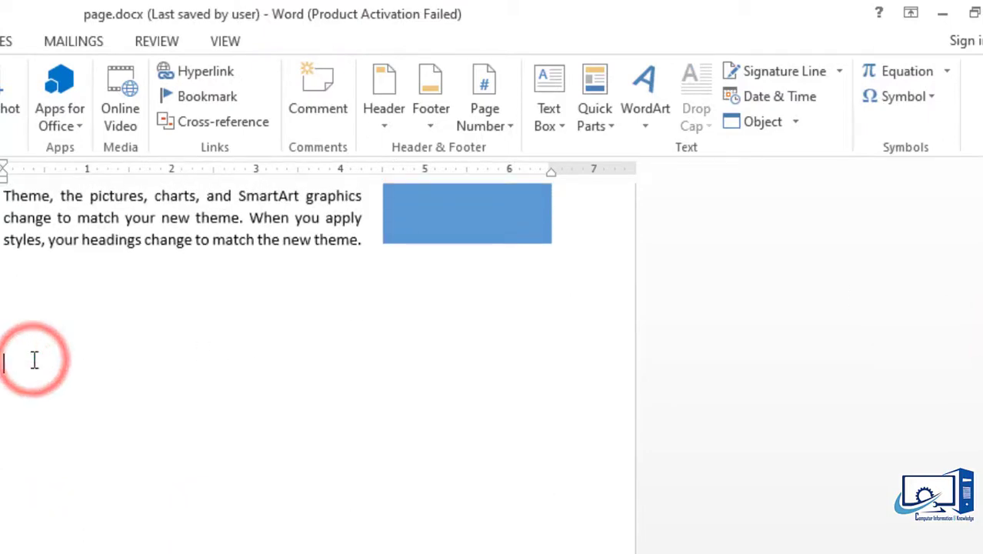
Insert the Windows User AutoText entry in the blank area below the body text, and undo the insertion
left_click(19, 330)
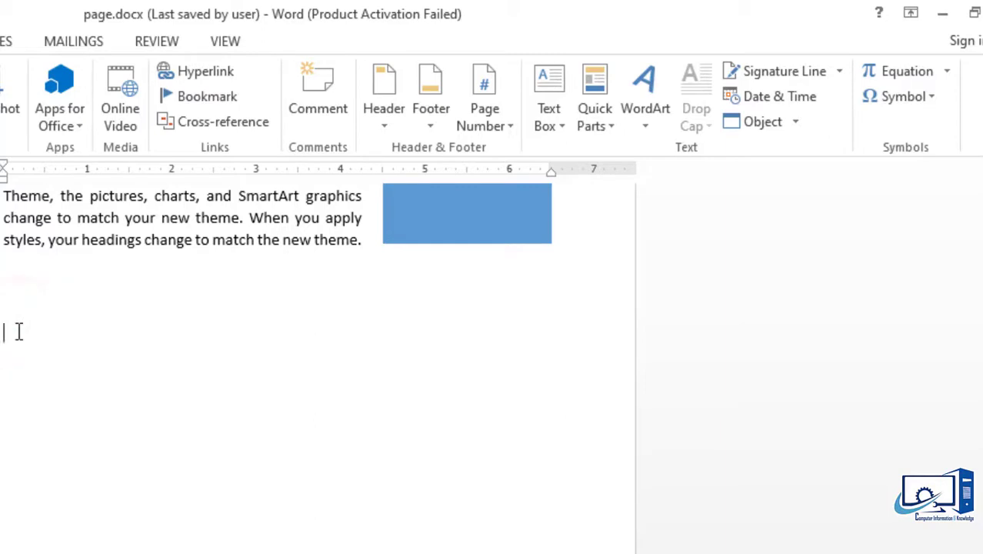
left_click(593, 124)
left_click(613, 151)
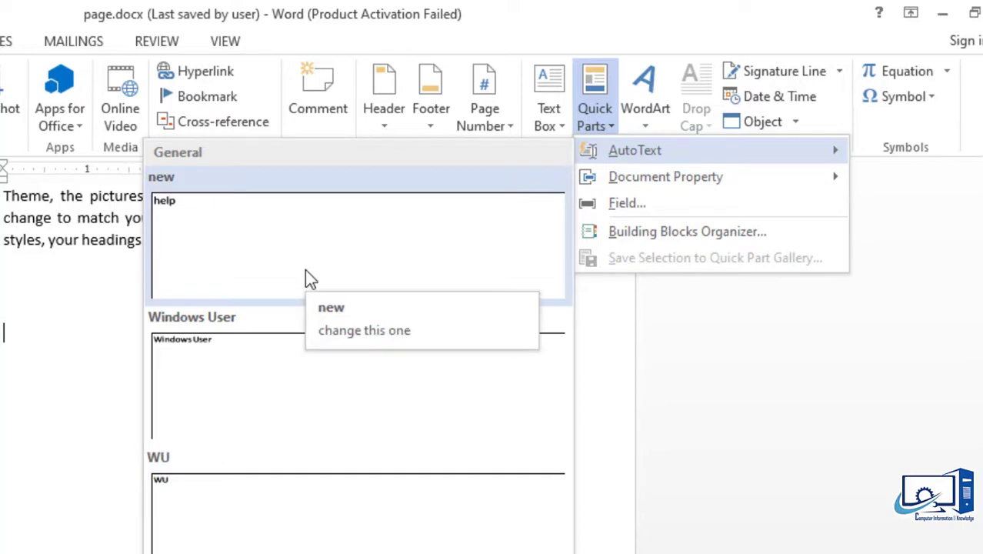
left_click(249, 422)
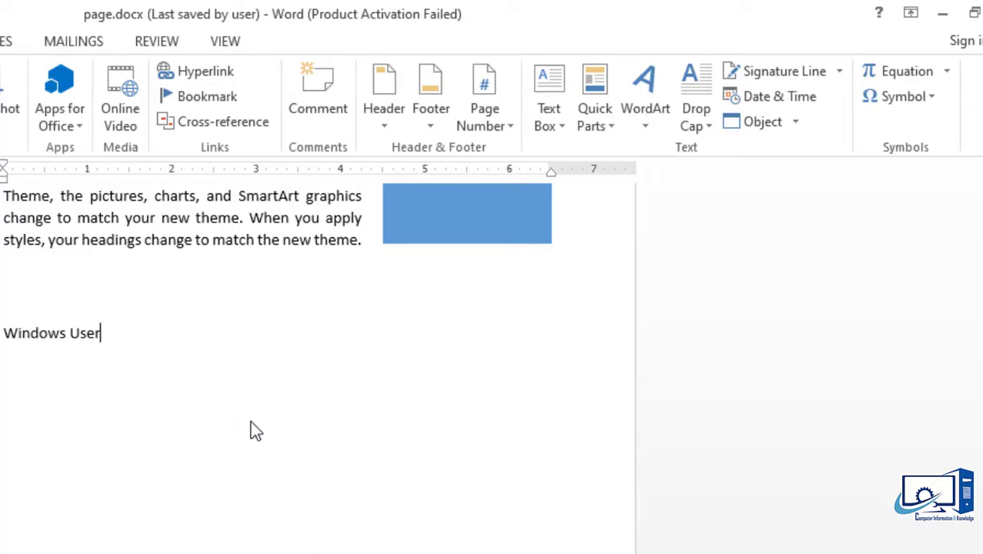
key("ctrl+z")
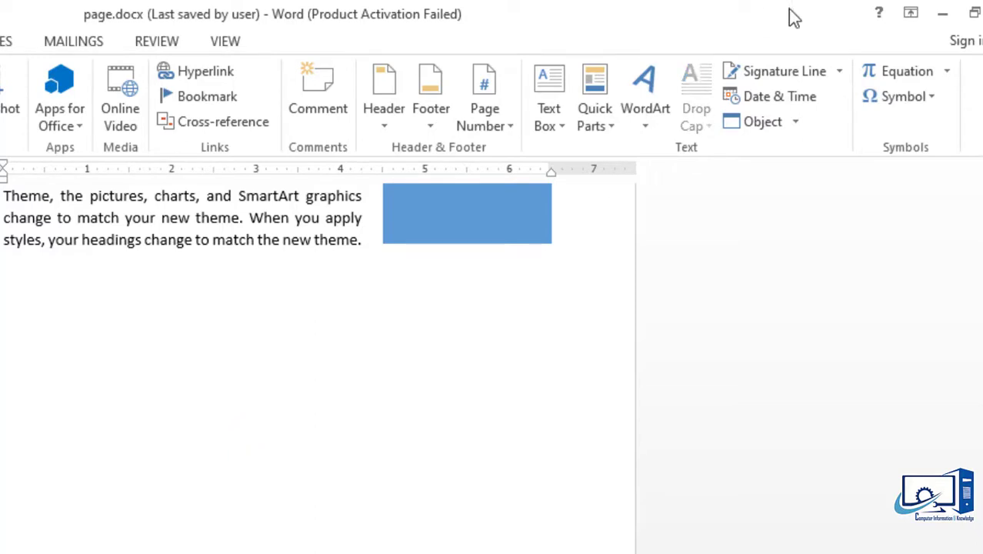
Insert the Author document property below the body text and replace its content with the author's name
left_click(594, 115)
mouse_move(612, 177)
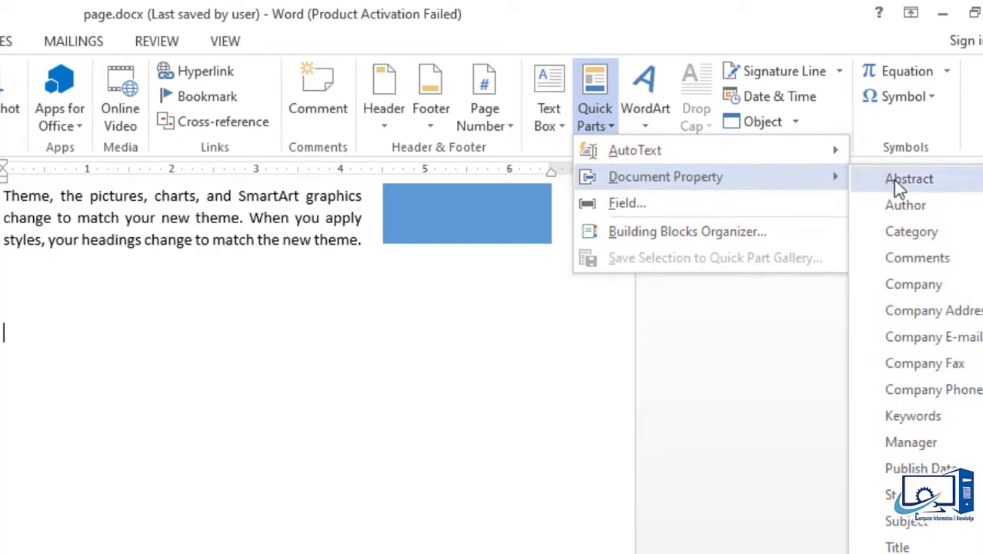
left_click(900, 203)
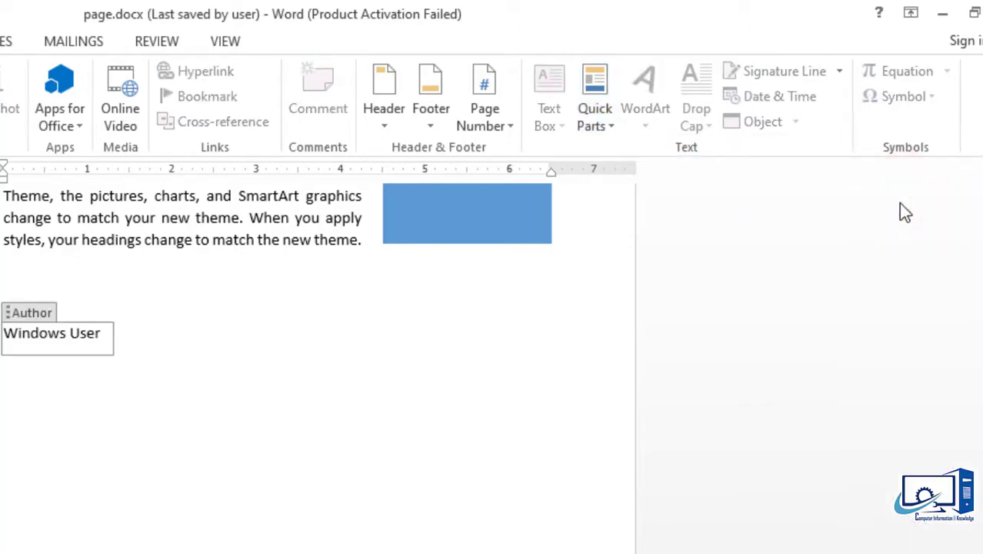
key("ctrl+a")
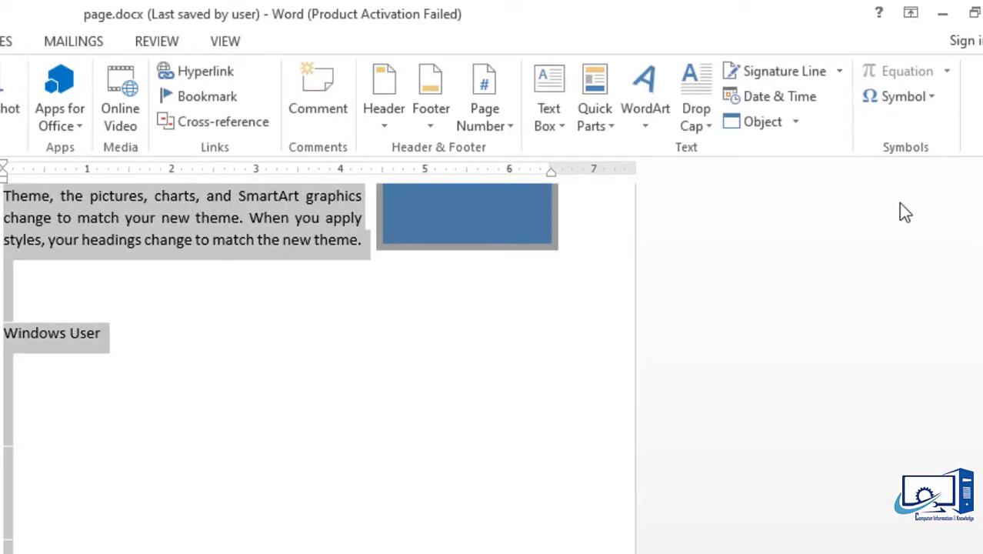
left_click(29, 331)
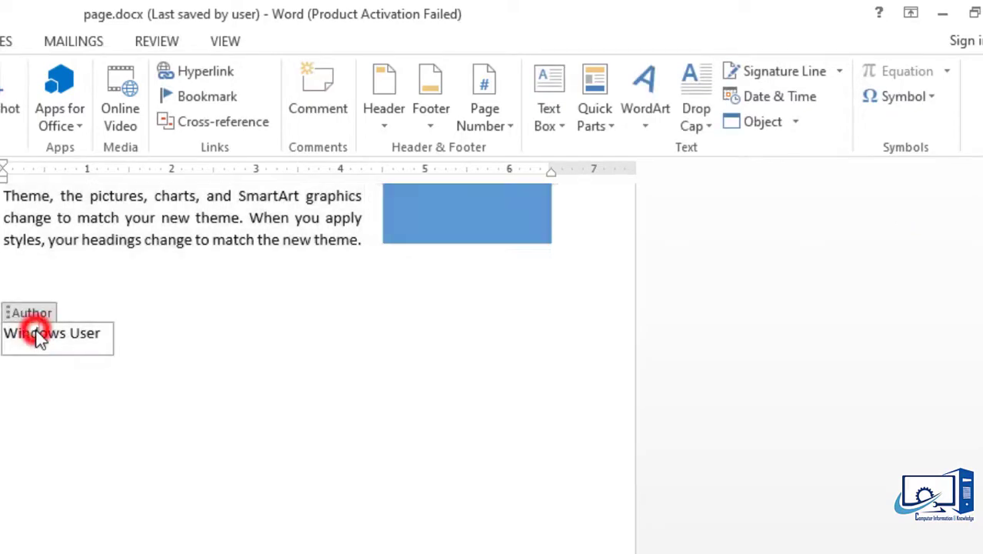
double_click(99, 335)
left_click_drag(35, 338, 1, 340)
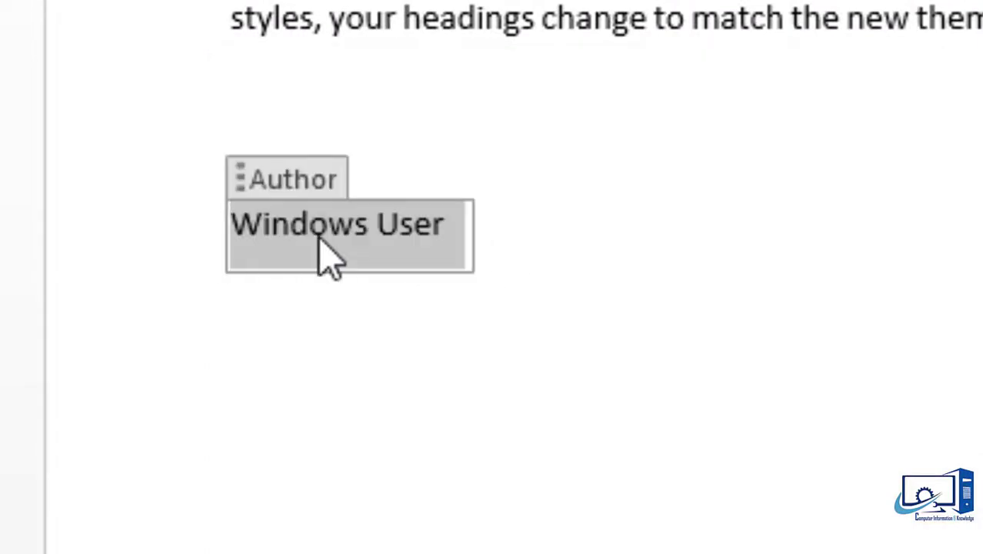
type("KB B")
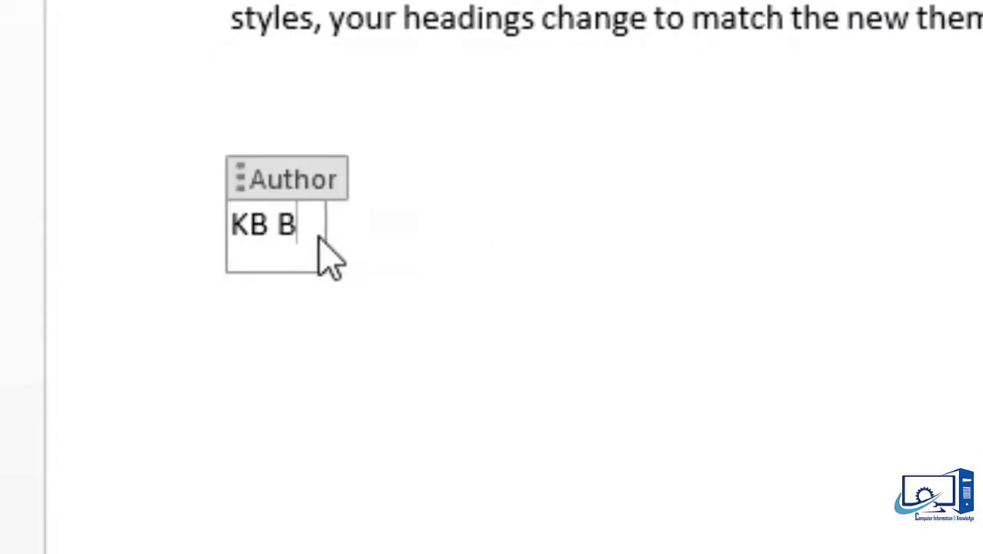
type("rohi")
left_click(852, 292)
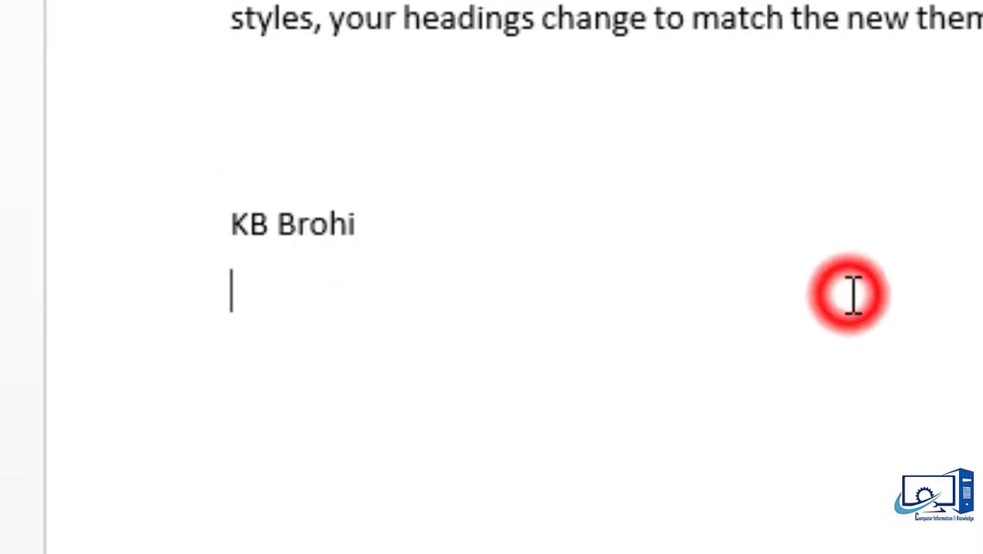
Review the Document Property and Field entries of Quick Parts, and remove the Author property from below the body text
left_click(307, 242)
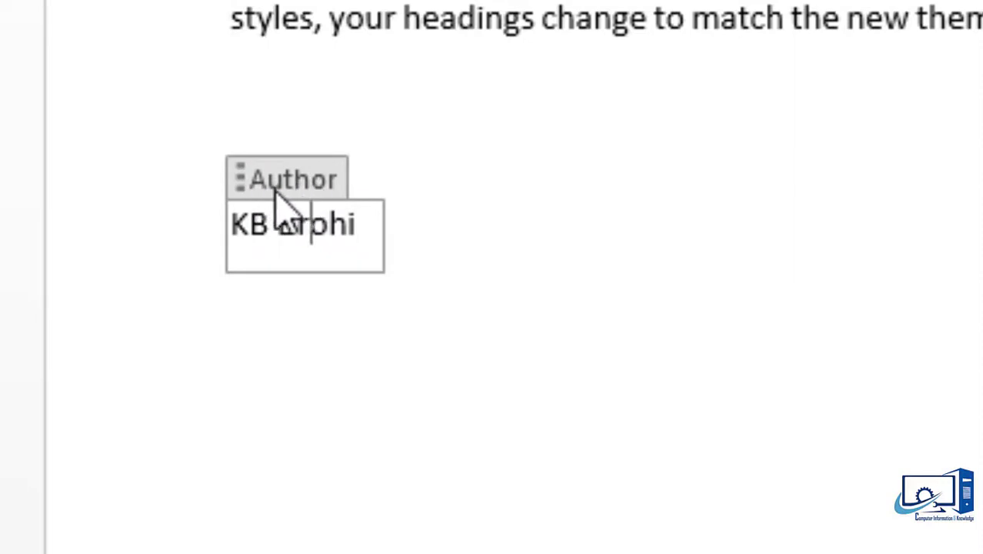
left_click(663, 256)
left_click(696, 42)
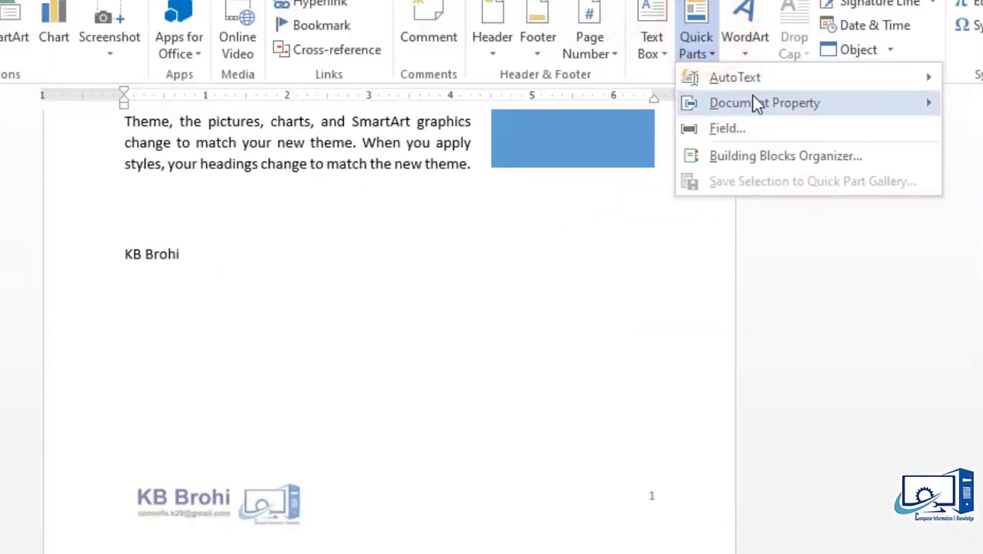
mouse_move(745, 104)
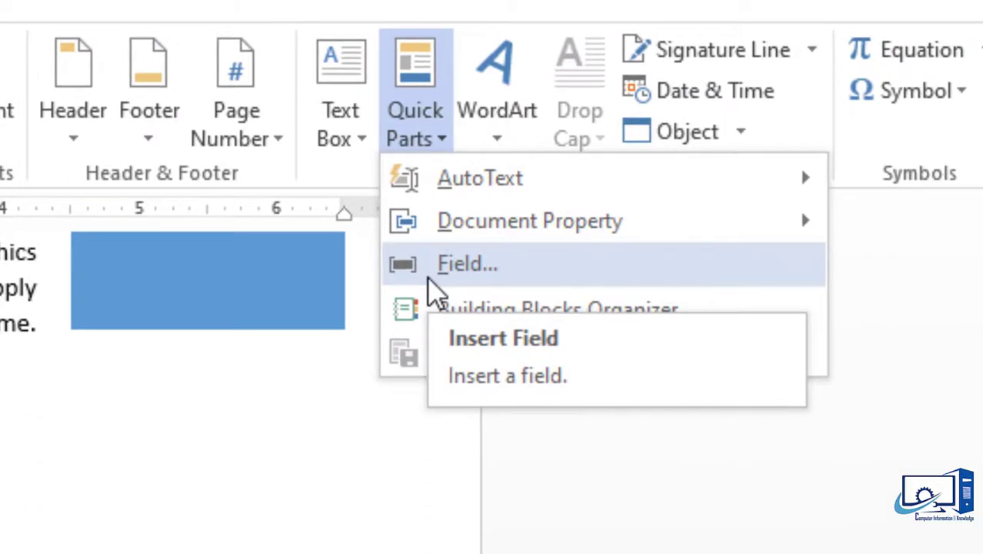
left_click(129, 277)
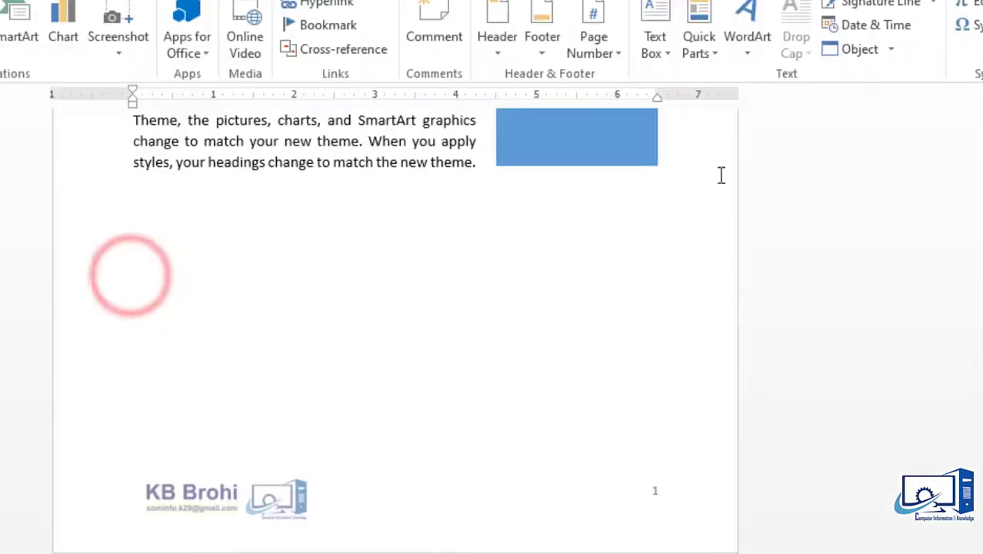
Insert WordArt in the blue gradient style with reflection below the body text, and enter the author's name as its text
left_click(754, 47)
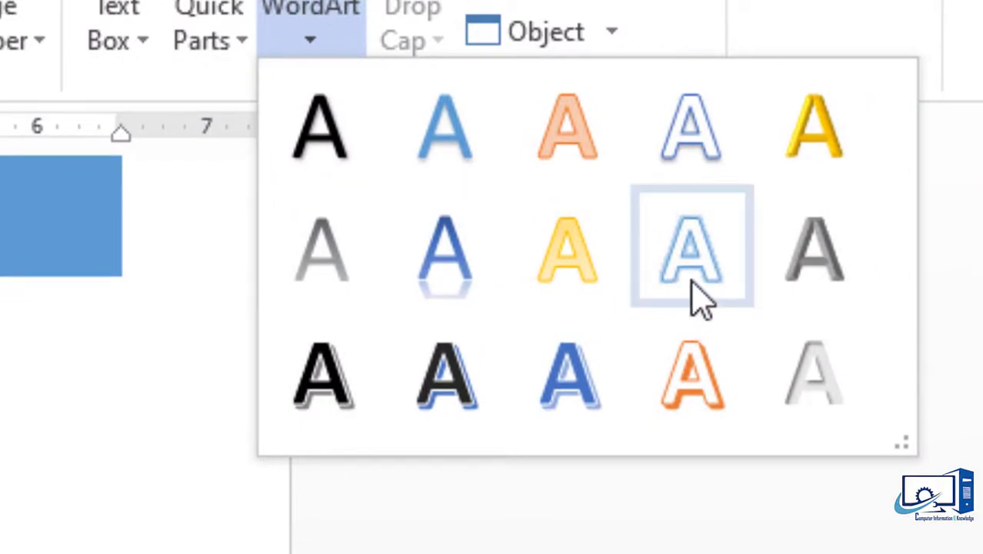
left_click(444, 250)
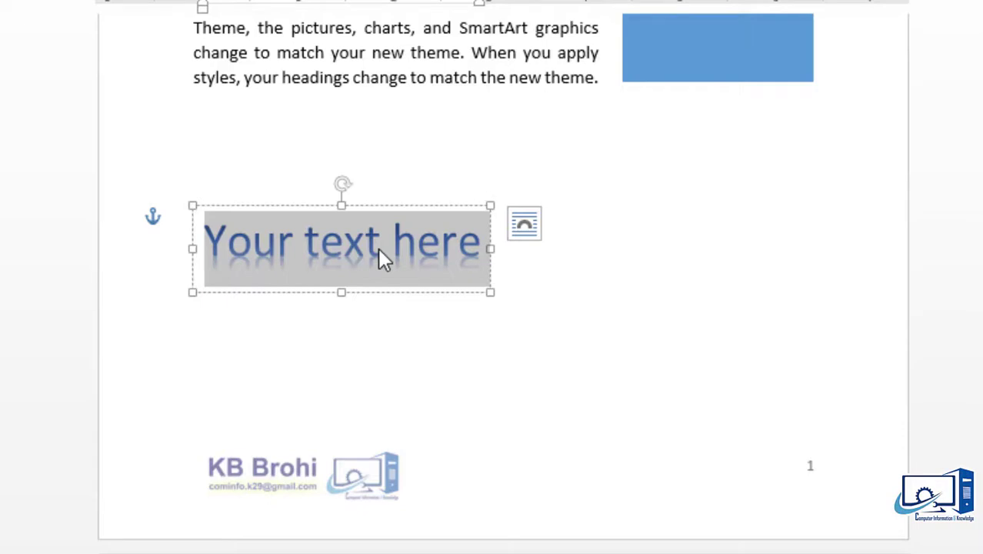
type("KB Brioh")
key("BackSpace")
key("BackSpace")
key("BackSpace")
type("ohi")
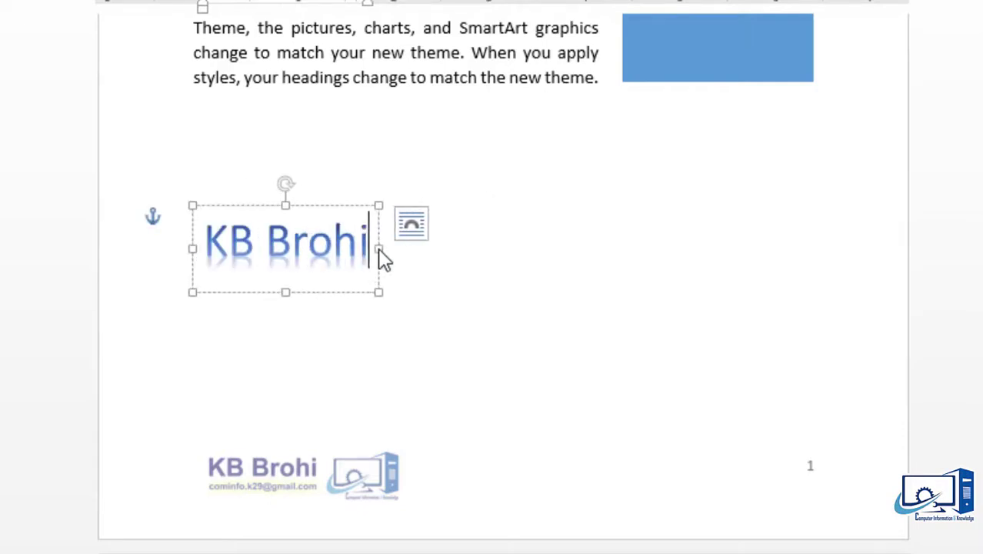
left_click(565, 277)
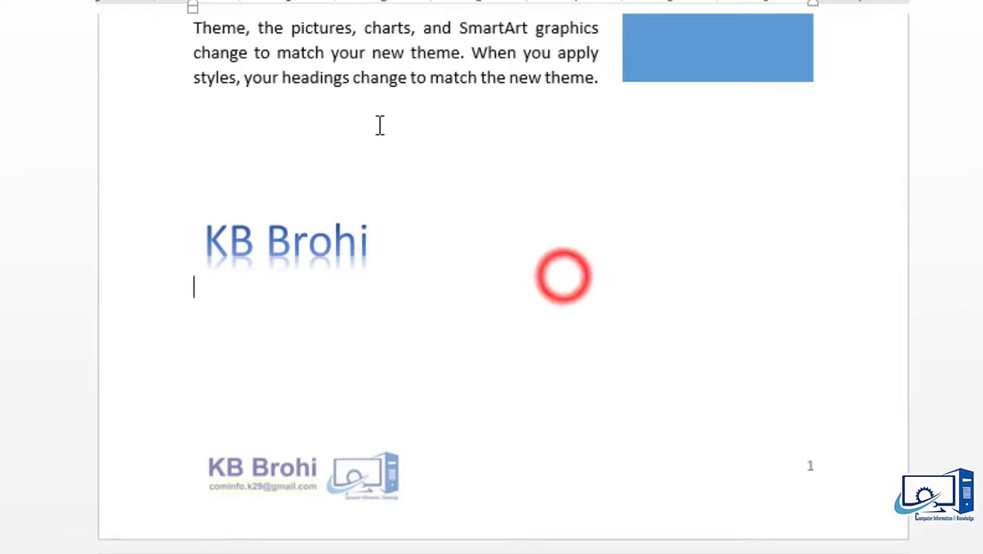
Move the WordArt toward the middle of the page, slightly closer to the body text
left_click(331, 258)
left_click_drag(337, 294, 548, 255)
left_click_drag(493, 312, 507, 270)
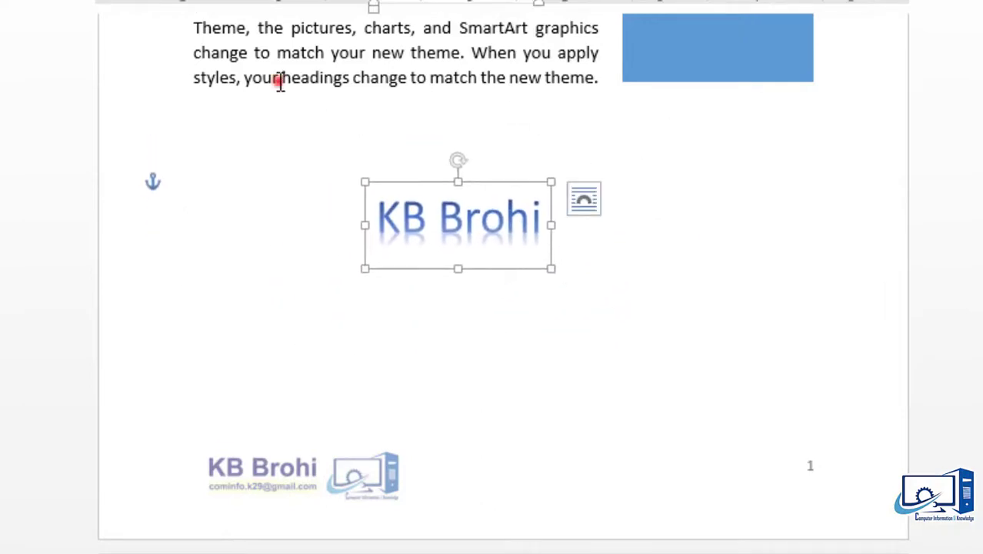
Apply the blue gradient text effect with reflection to the words "your headings" in the last body line
left_click_drag(277, 81, 345, 84)
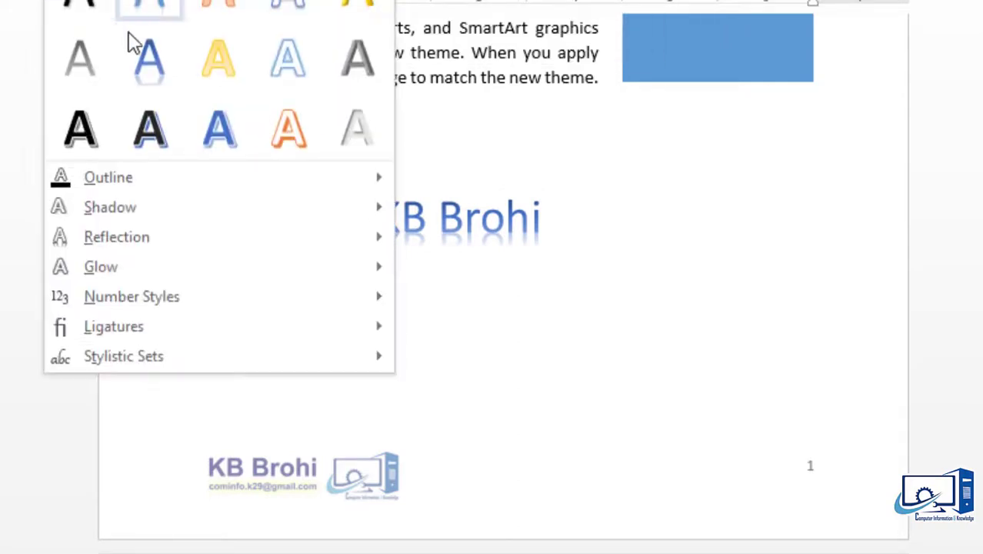
left_click(143, 55)
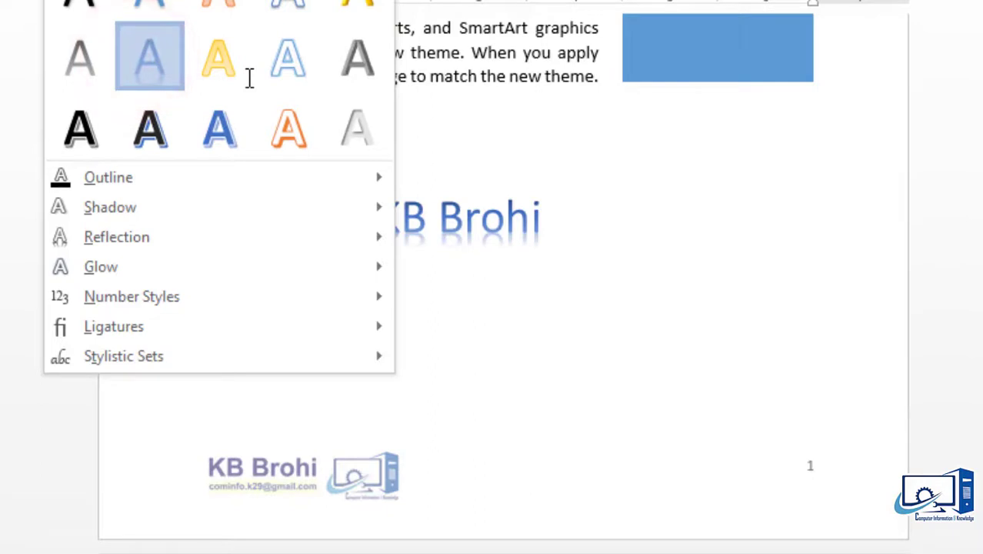
left_click(252, 77)
left_click(296, 114)
left_click(262, 76)
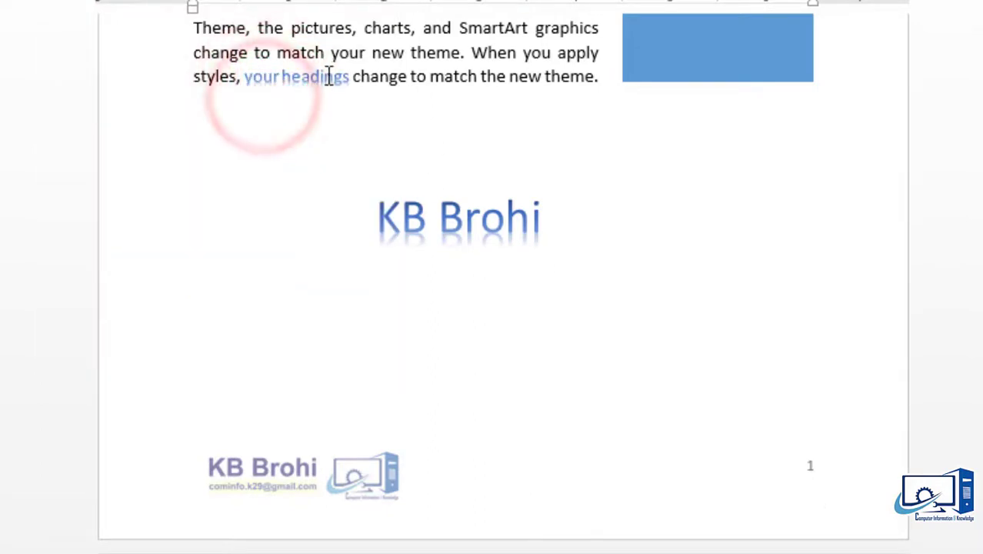
Reposition the WordArt once more, and delete it from the page
left_click(439, 258)
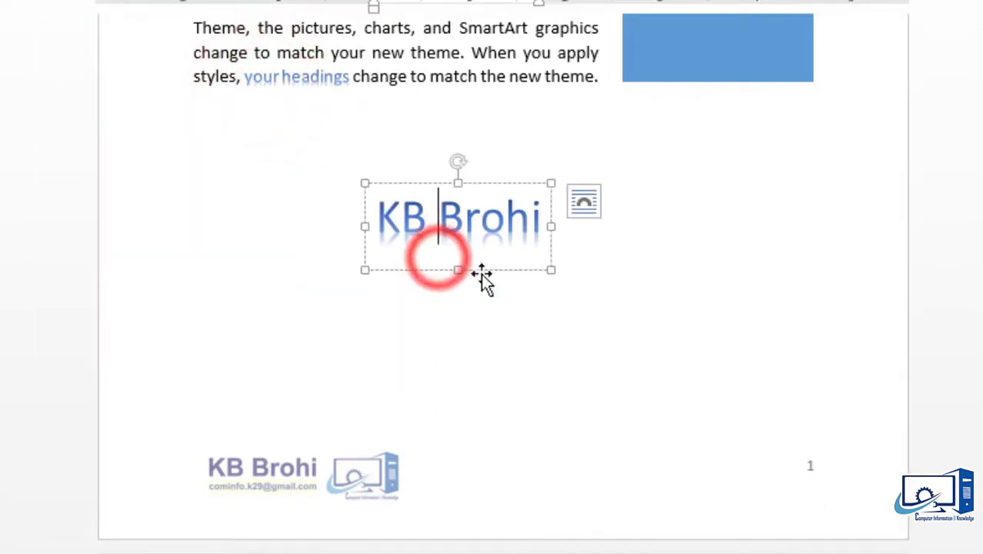
left_click_drag(490, 270, 532, 254)
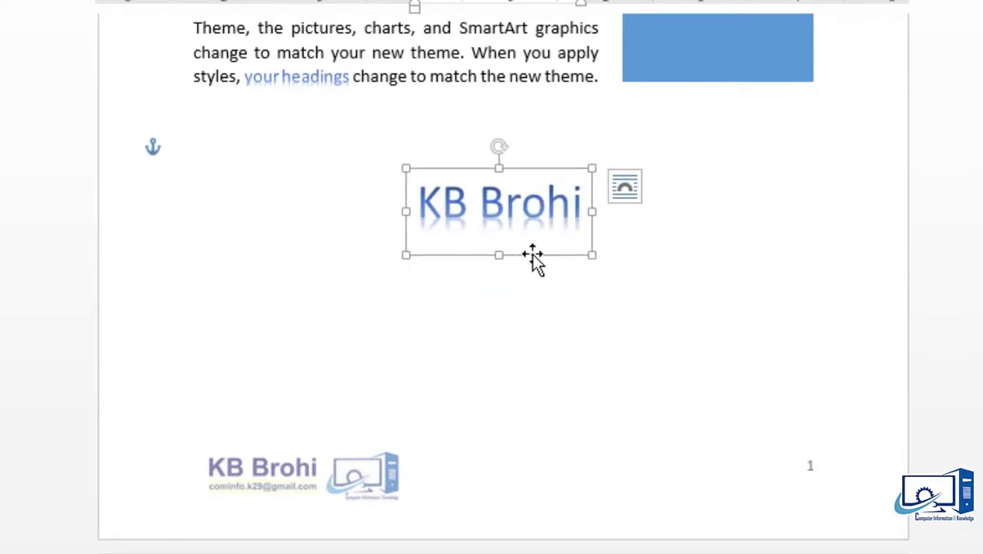
left_click(530, 253)
key("Delete")
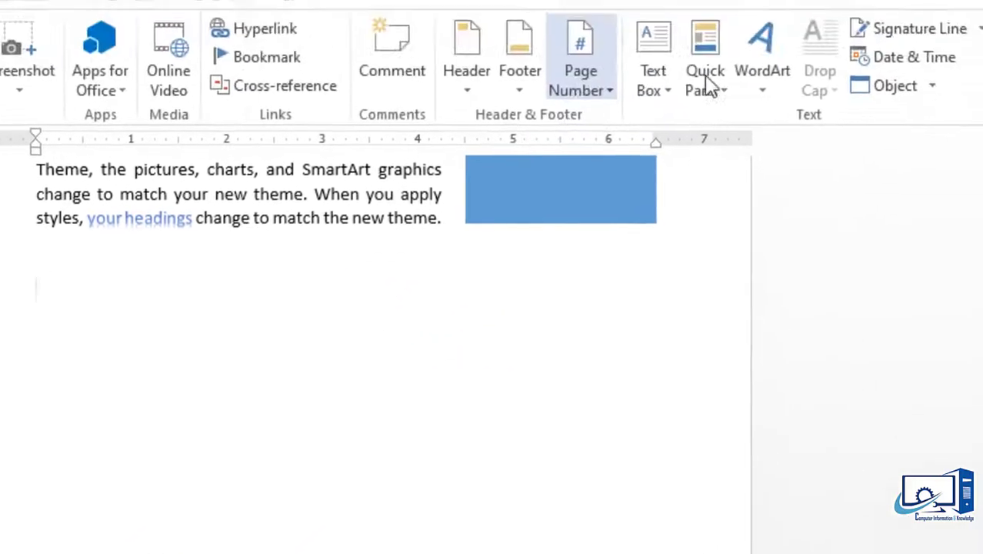
left_click(215, 273)
Apply a Dropped drop cap to the first paragraph under the Computer Basics heading
scroll(346, 369, "up", 5)
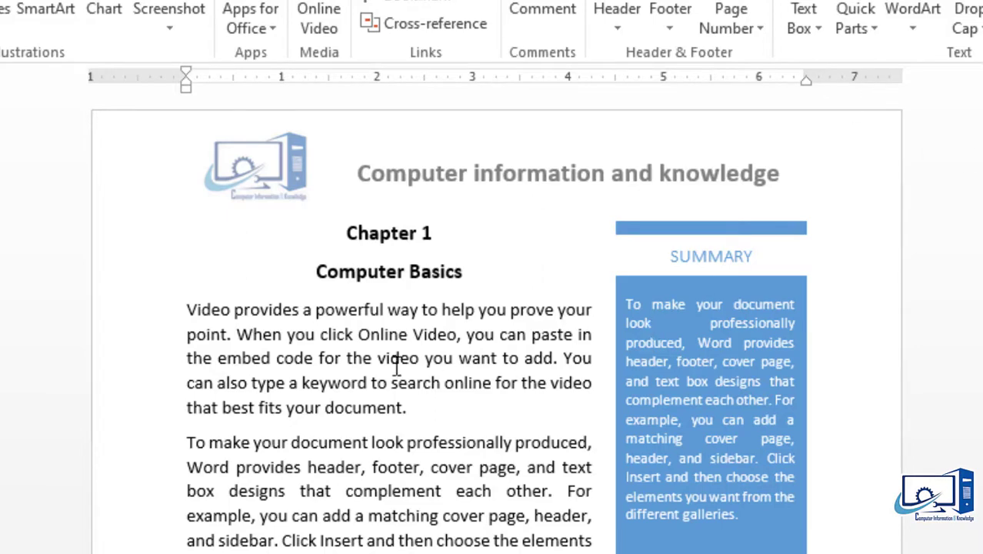
mouse_move(409, 408)
left_mouse_down()
mouse_move(265, 349)
mouse_move(186, 334)
mouse_move(186, 309)
left_mouse_up()
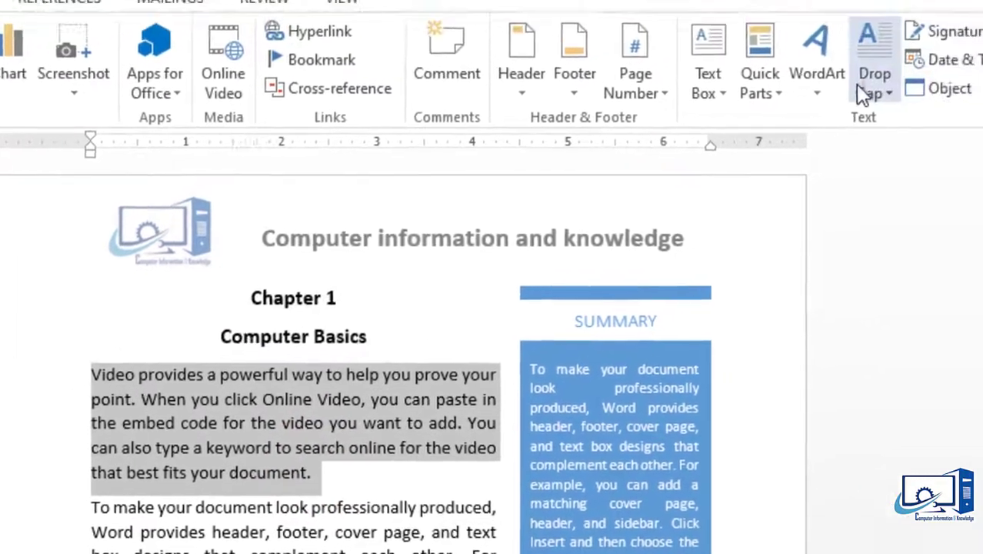
left_click(861, 91)
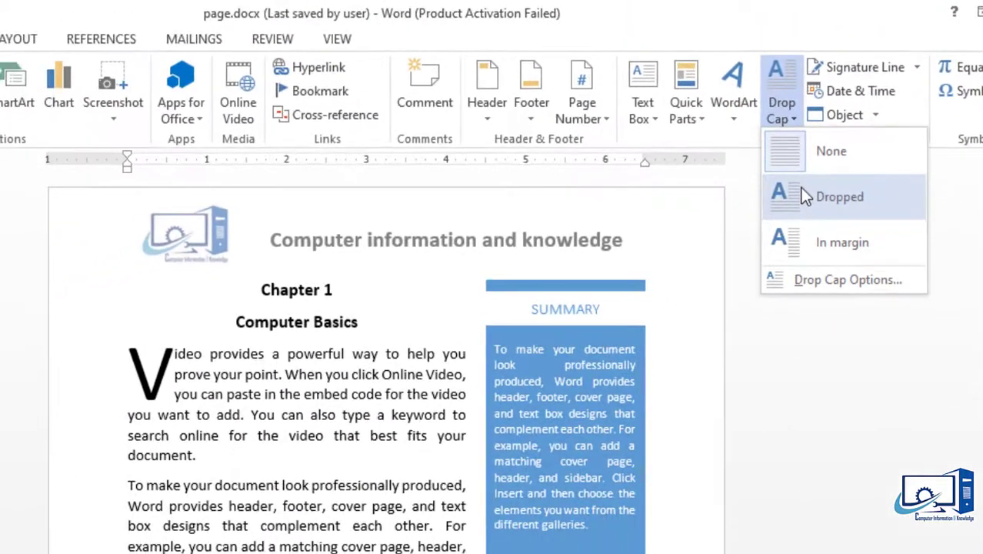
left_click(861, 217)
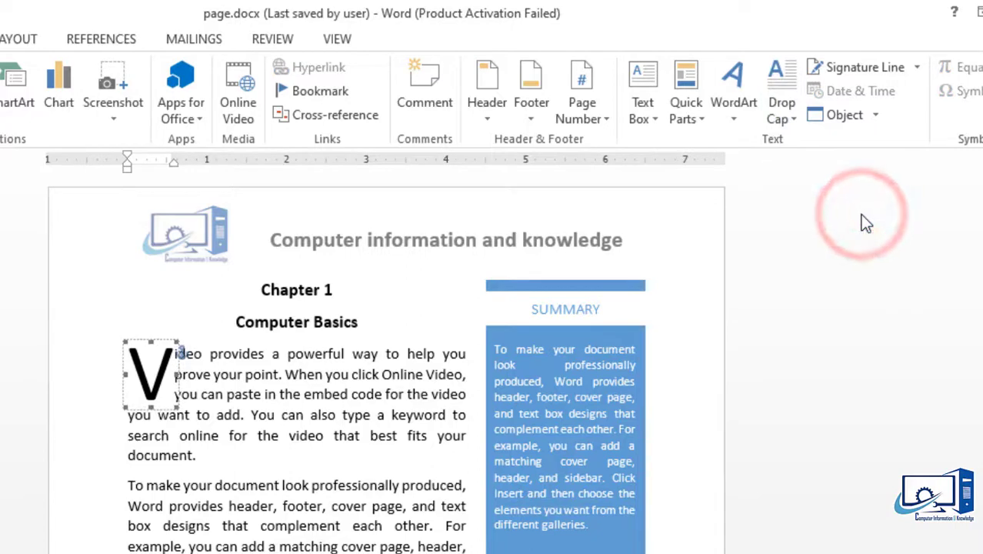
left_click(257, 433)
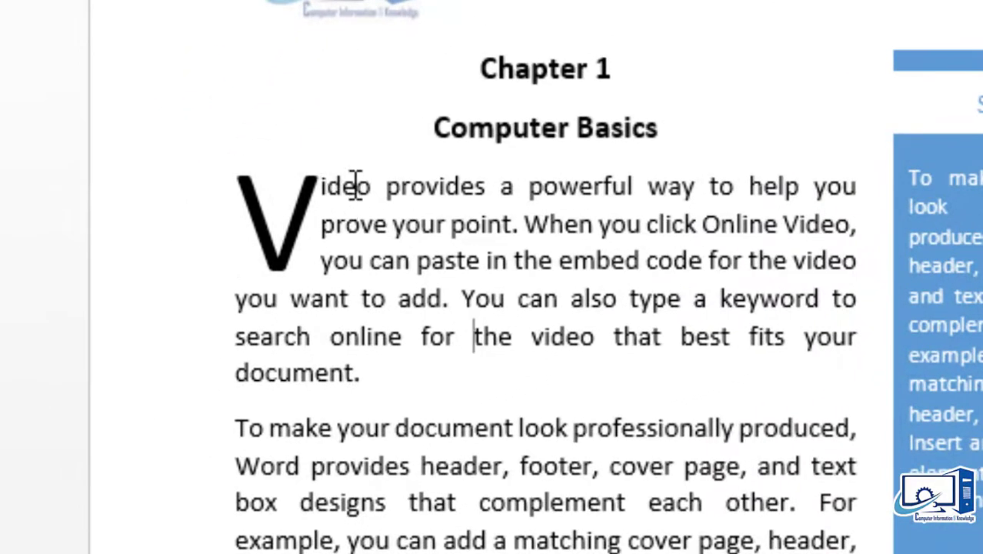
Enlarge the drop cap V's frame so the letter spans about four lines of the paragraph
left_click(284, 219)
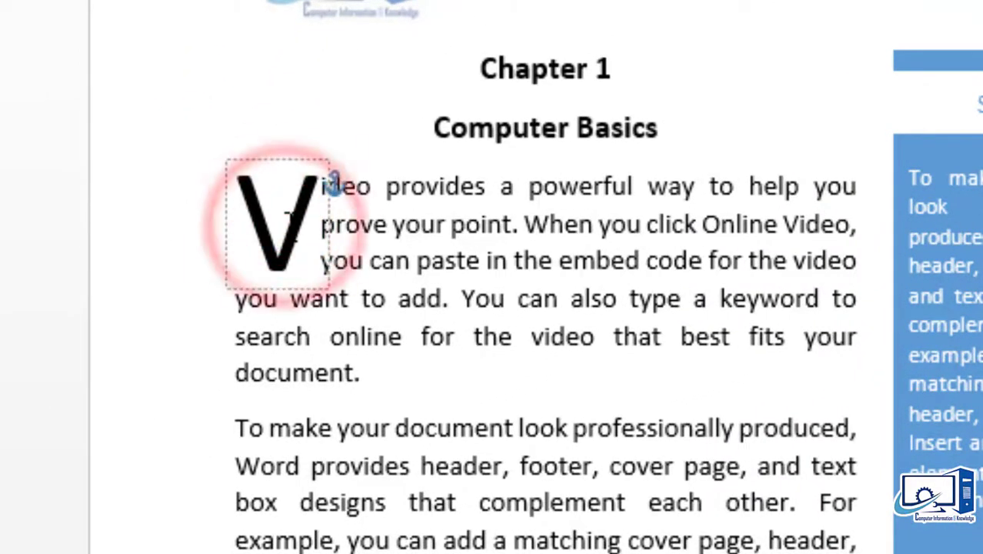
left_click(319, 273)
left_click_drag(320, 273, 326, 311)
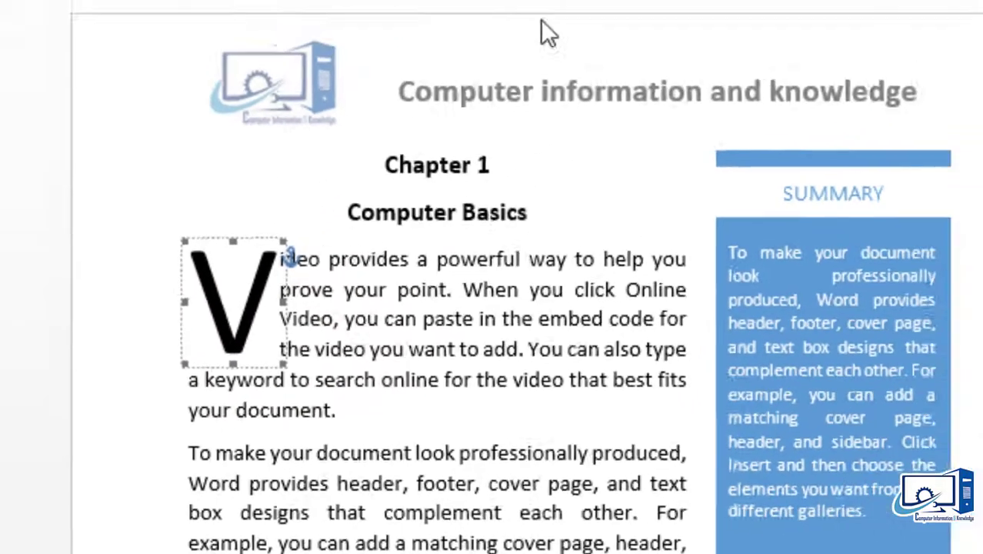
Set the first paragraph's drop cap to the Dropped position with 6 lines to drop, keeping the +Body font
left_click(490, 260)
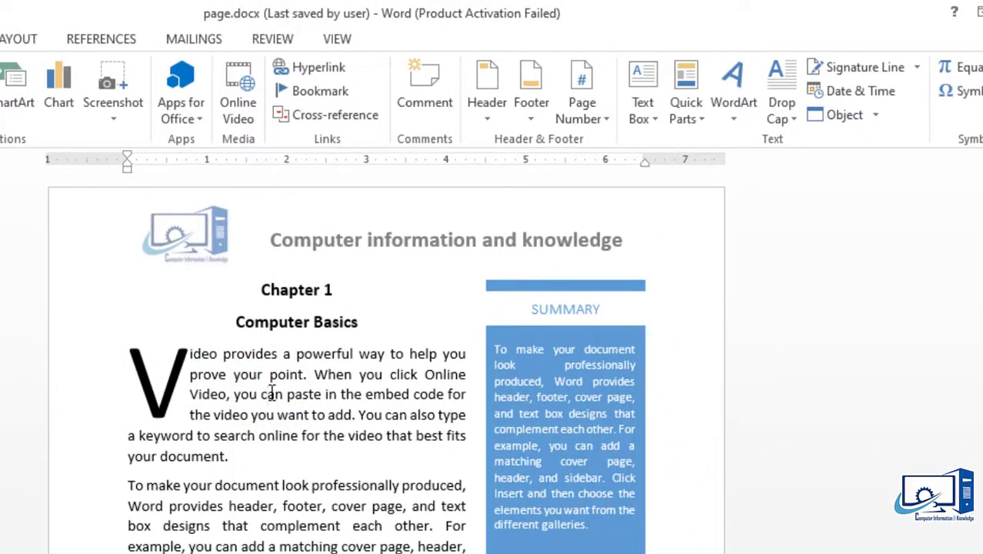
left_click(781, 107)
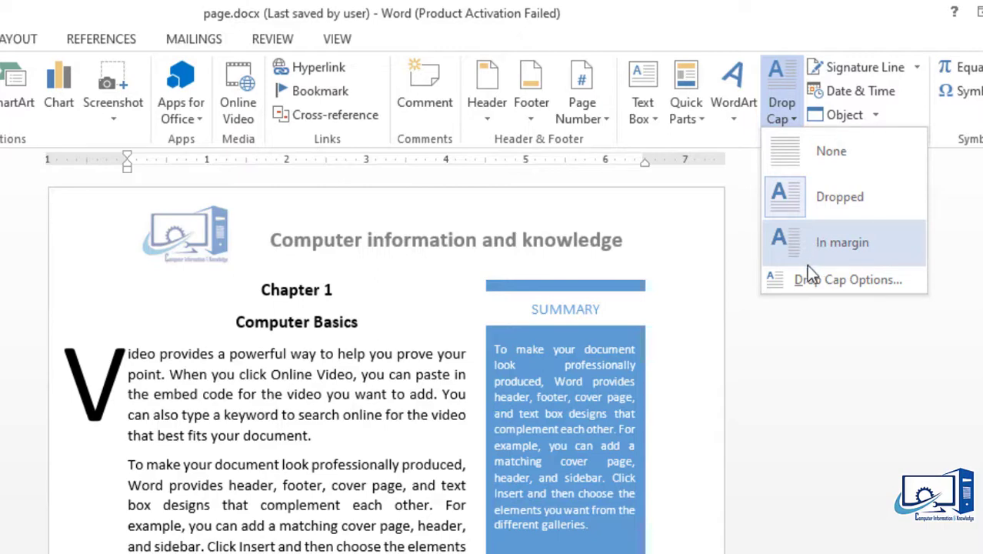
left_click(806, 279)
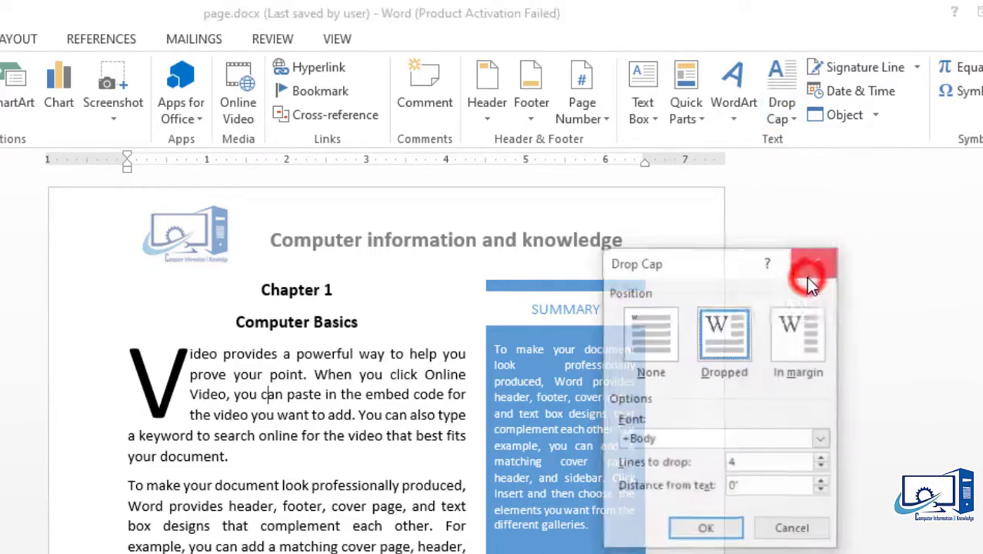
left_click(728, 329)
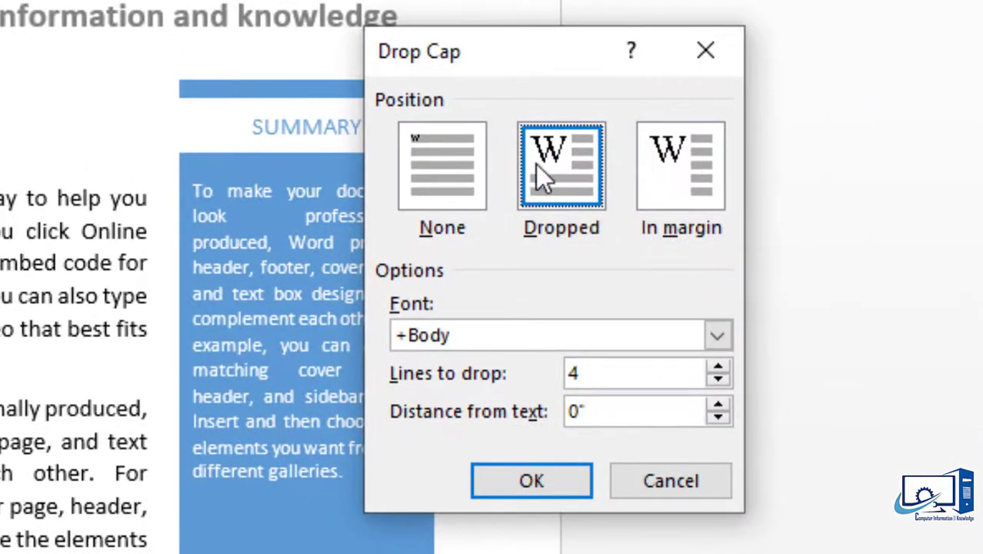
left_click(536, 165)
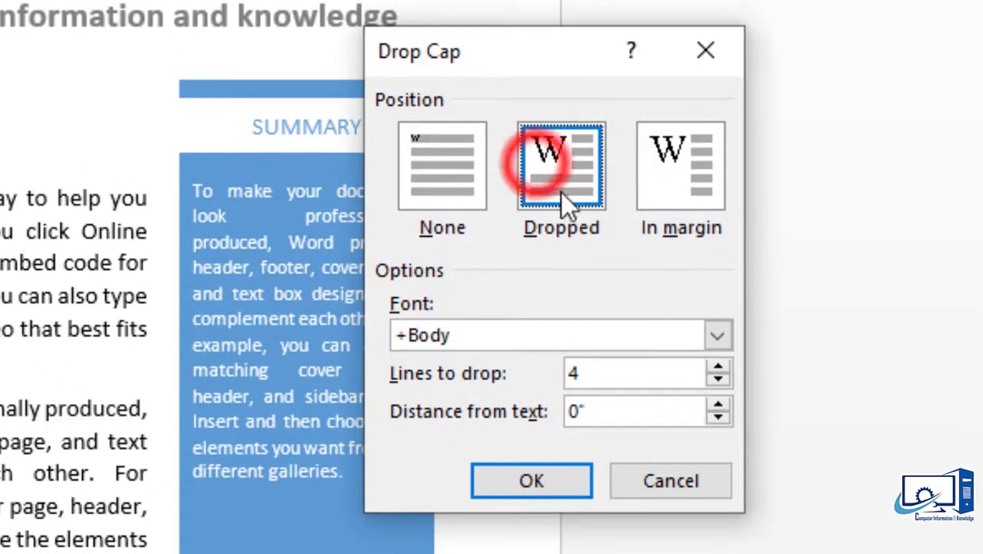
left_click(714, 338)
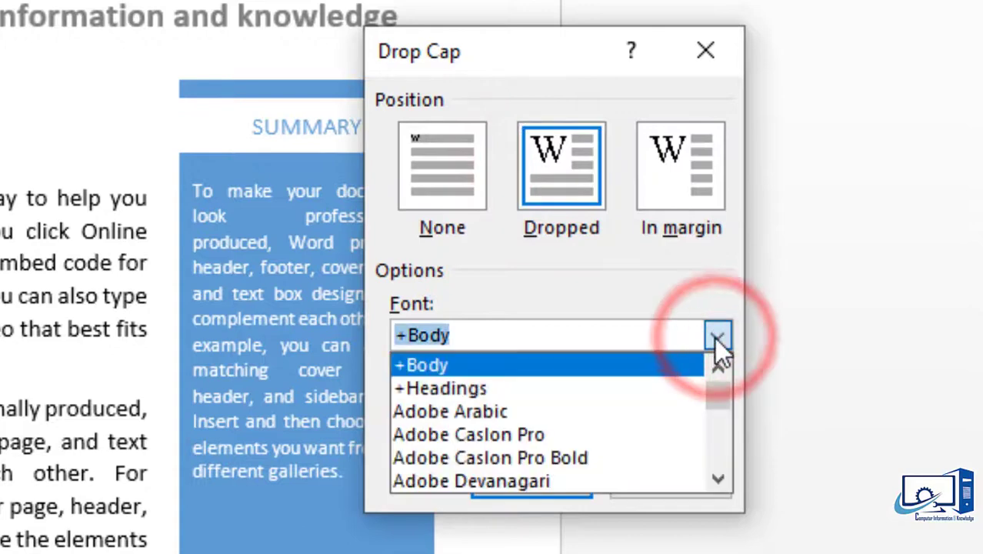
left_click(714, 338)
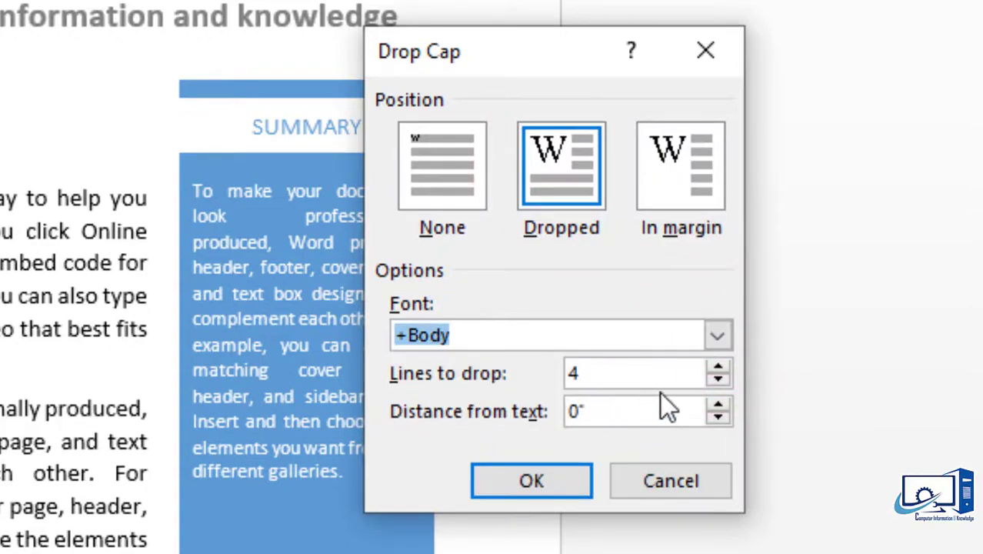
left_click(717, 369)
left_click(717, 369)
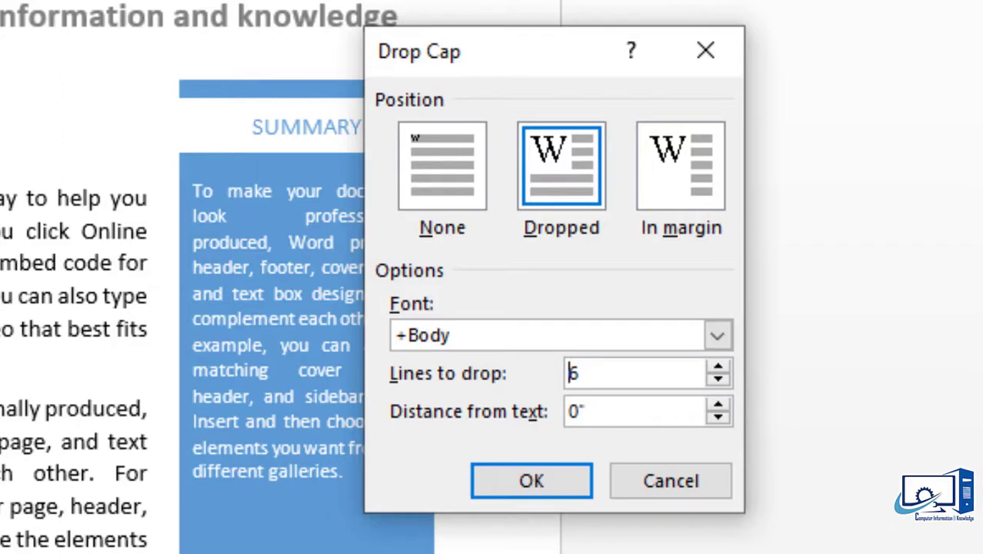
Set the drop cap's distance from text to 1" and apply the drop cap options
left_click(716, 398)
left_click(721, 402)
left_click(720, 403)
left_click(720, 402)
left_click(720, 402)
left_click(720, 402)
left_click(720, 403)
left_click(720, 402)
left_click(720, 402)
left_click(720, 402)
left_click(721, 403)
left_click(718, 413)
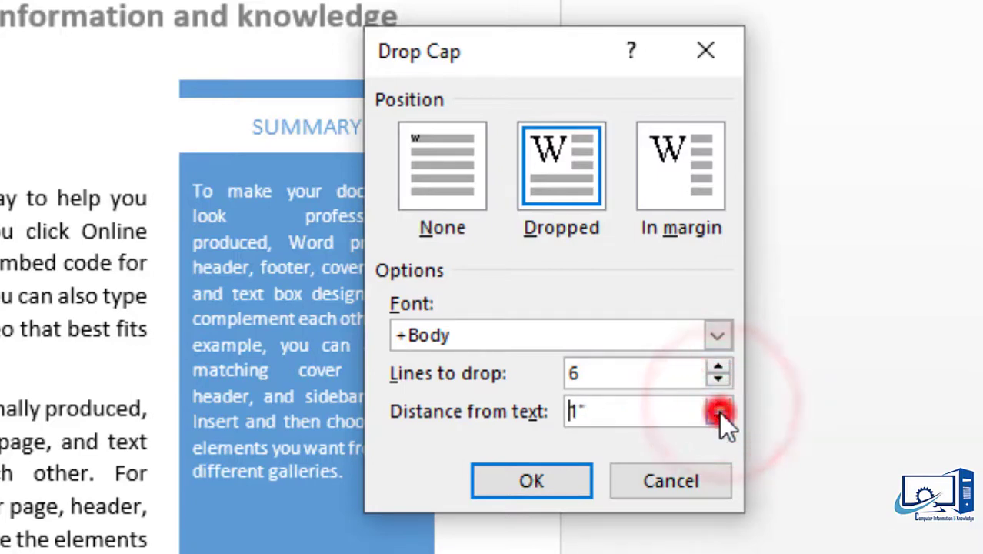
left_click(512, 491)
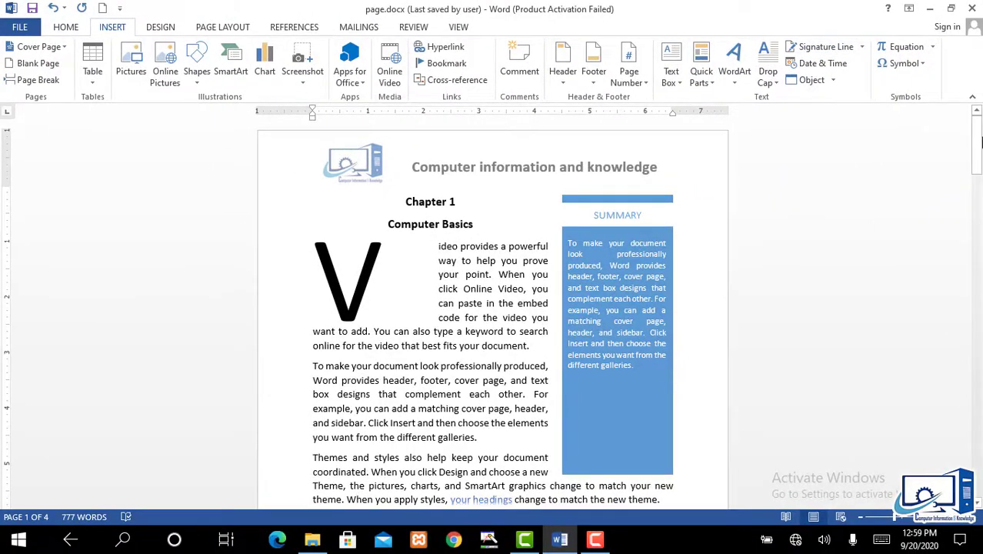
Insert a signature line in the blank area below the last paragraph, with the signer's name, the title Instructor and the signer's e-mail address
left_click_drag(974, 142, 974, 181)
left_click(314, 329)
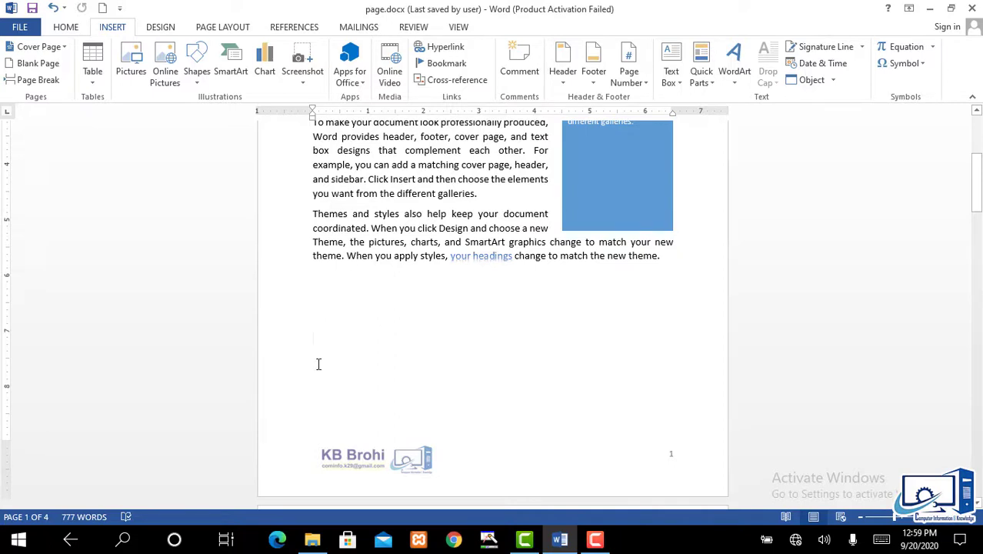
left_click(320, 360)
left_click(827, 45)
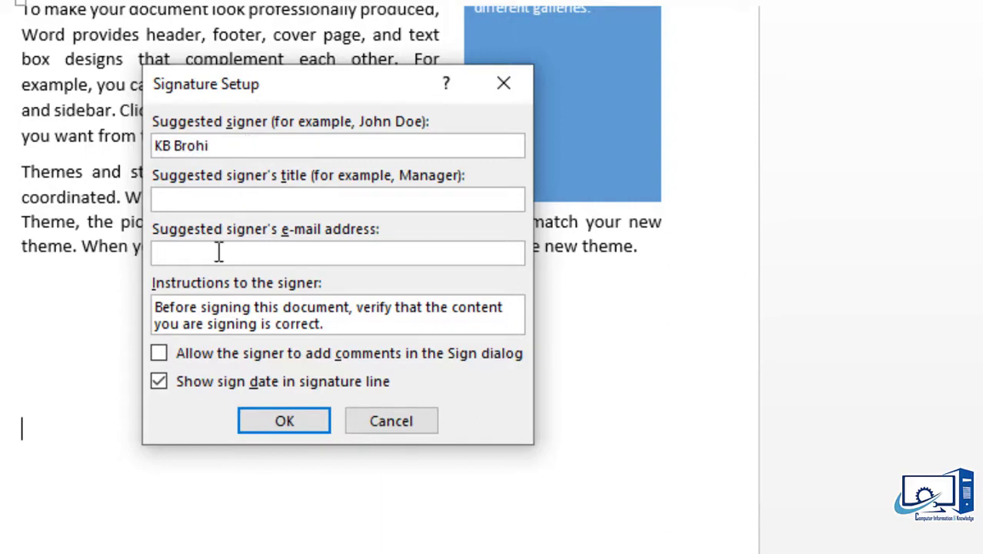
left_click(300, 199)
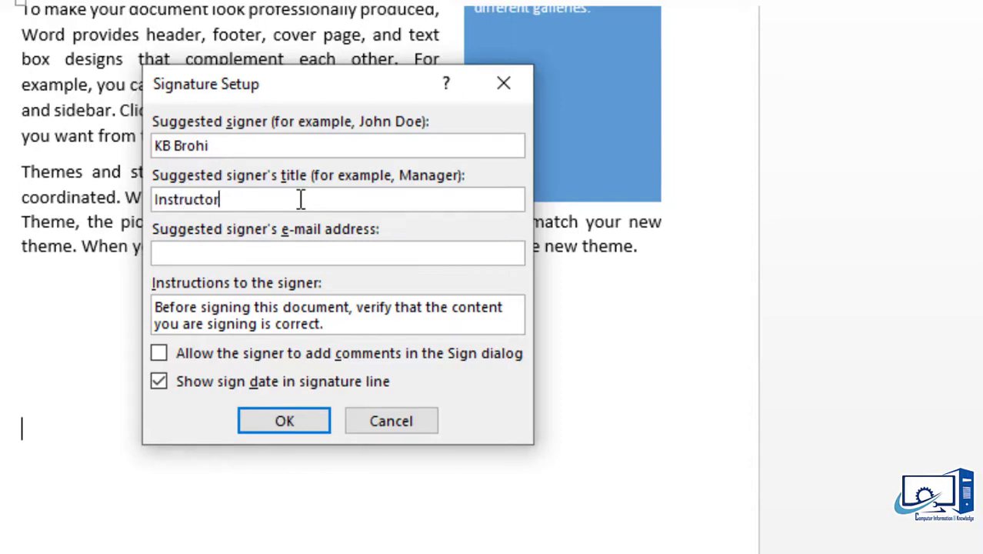
left_click(254, 251)
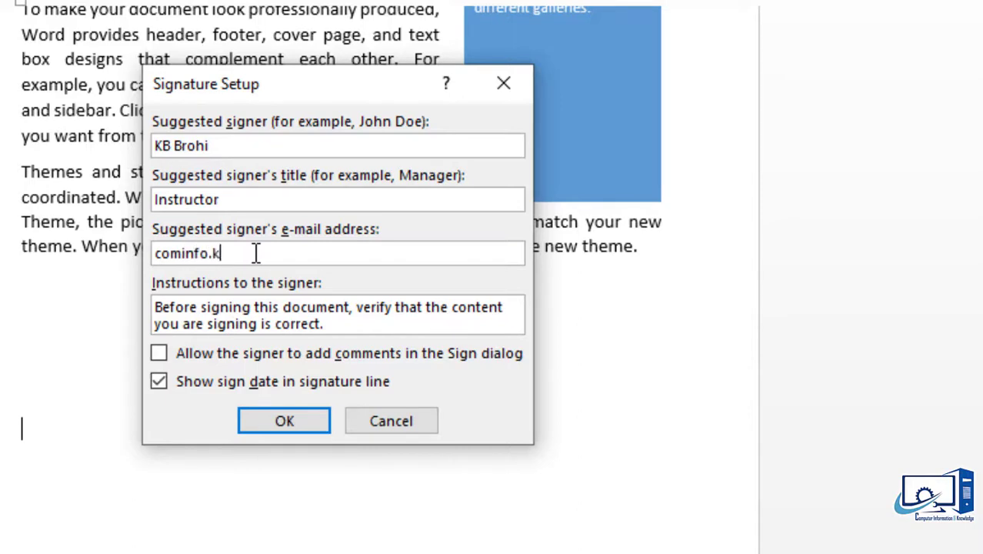
type("mail.com")
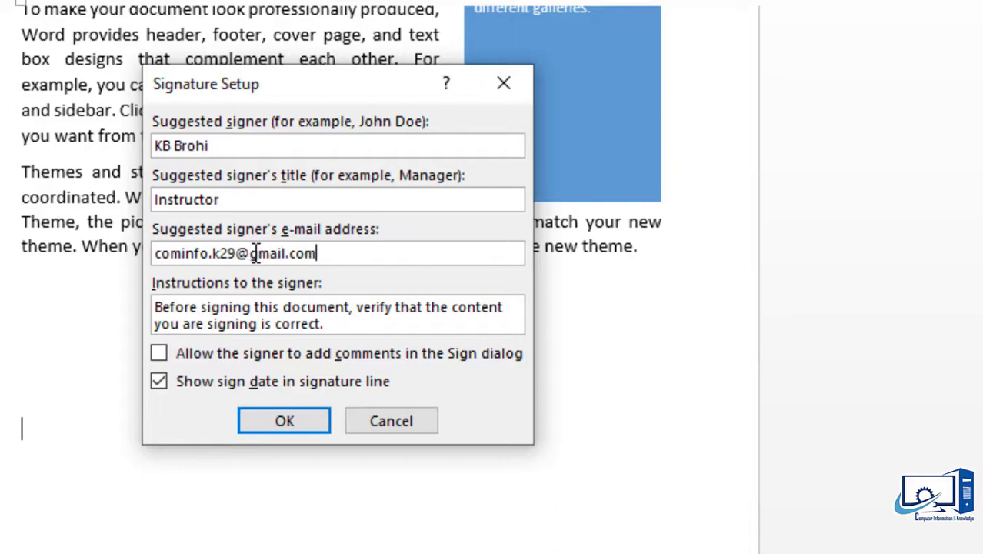
left_click(283, 423)
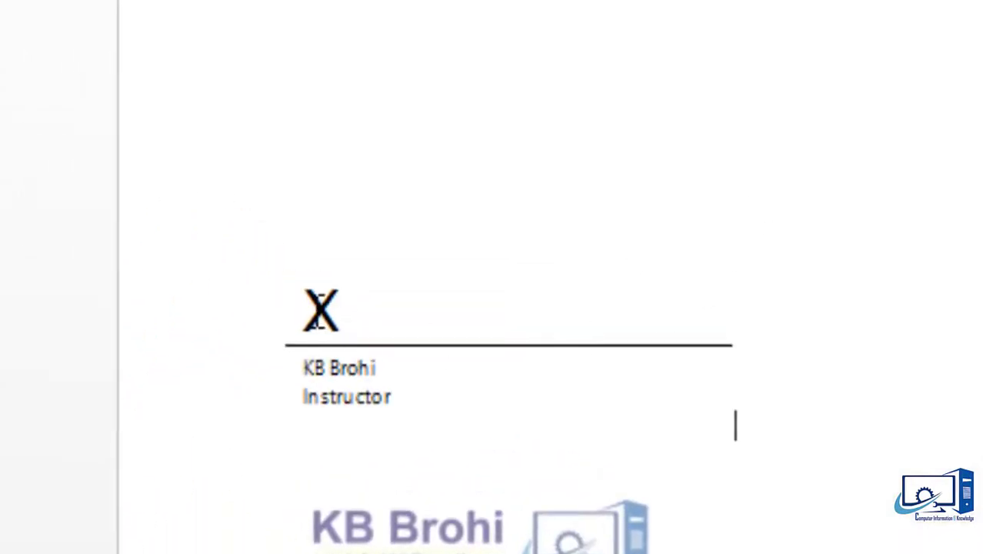
Try right, center and left alignment on the signature line, and finish with it aligned right
left_click(332, 326)
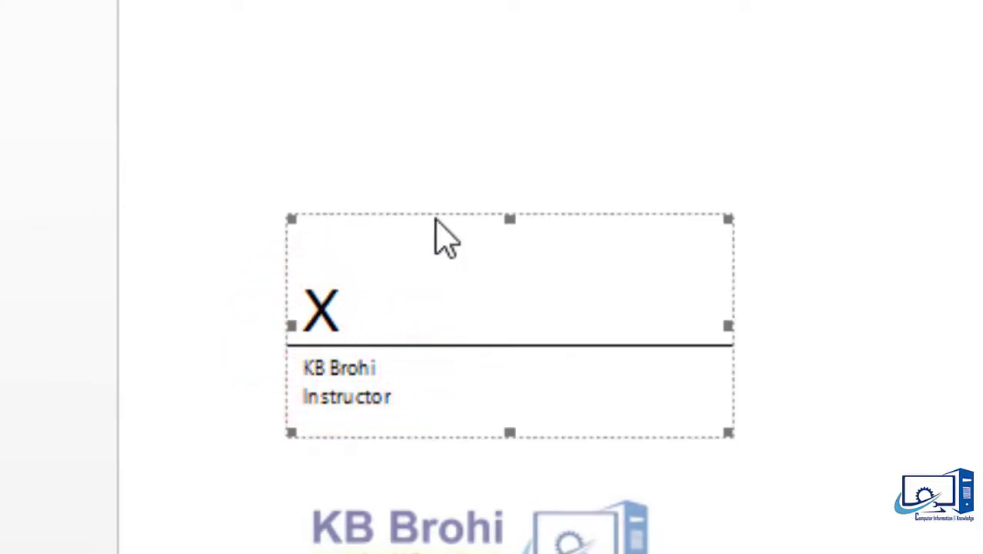
left_click(436, 213)
left_click(433, 300)
left_click(430, 281)
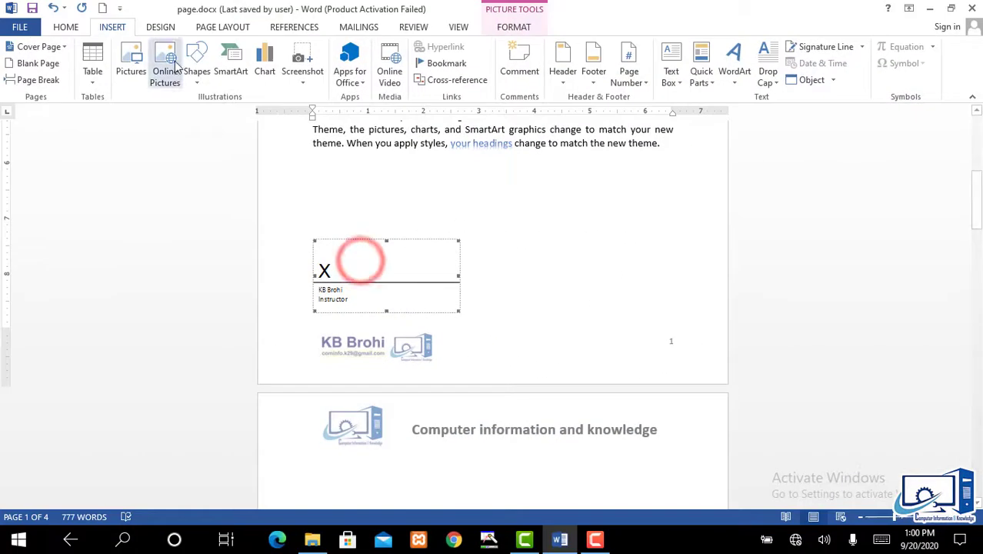
left_click(66, 27)
left_click(343, 74)
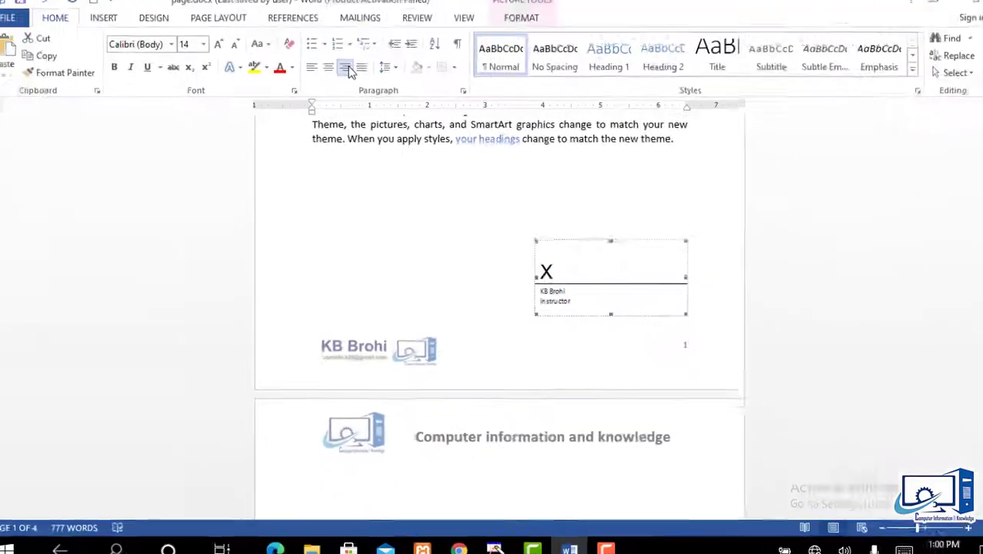
left_click(328, 74)
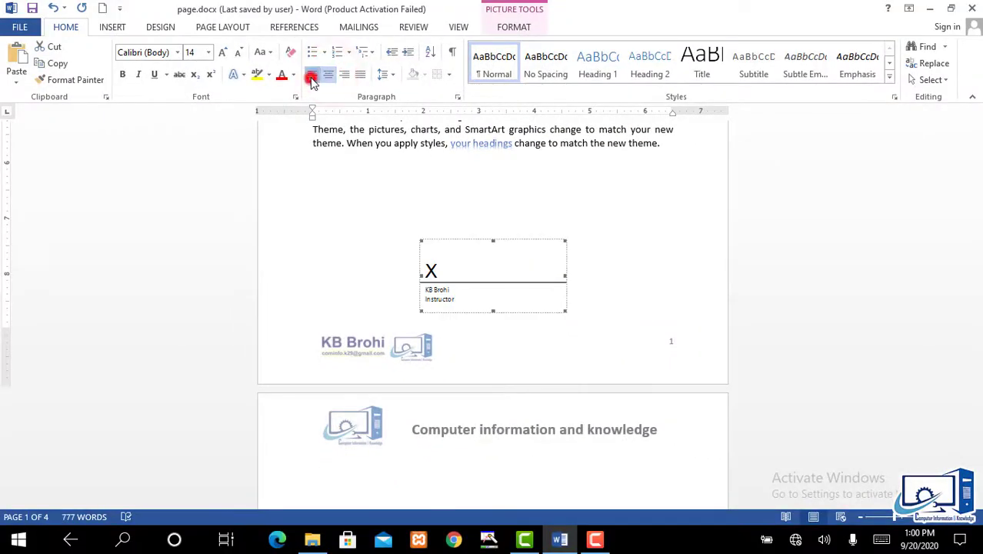
left_click(312, 75)
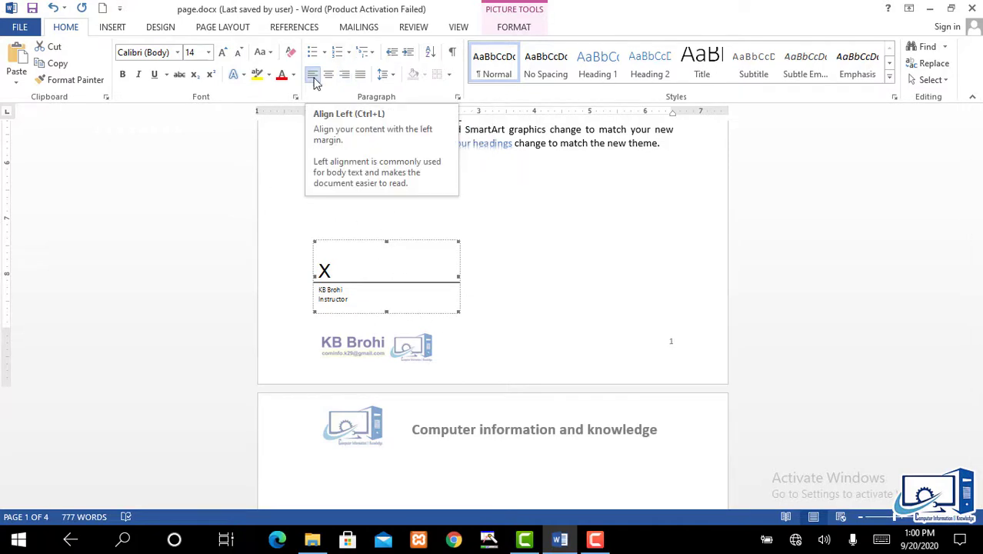
left_click(344, 76)
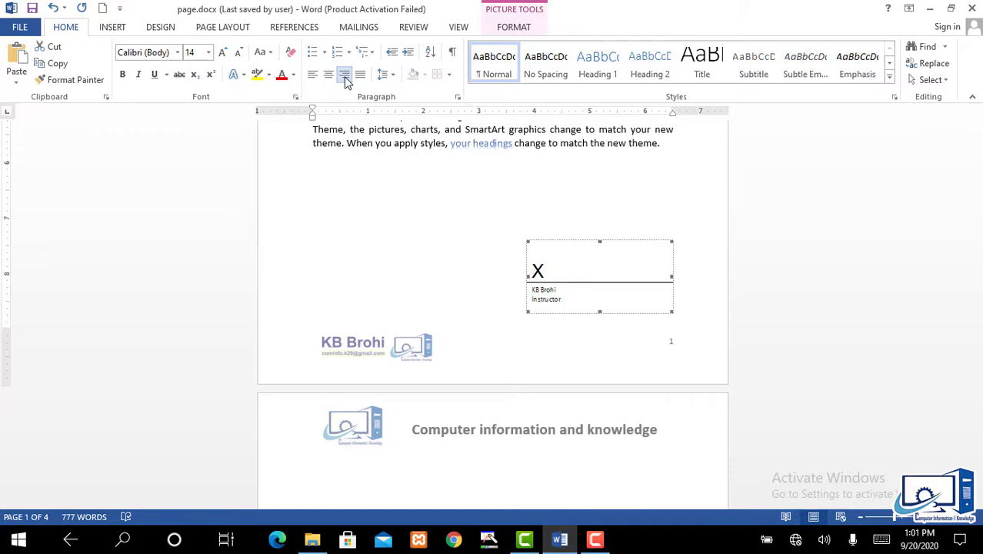
Insert the current date and time just before the signature line, using the 9/20/2020 1:01:23 PM format
left_click(113, 27)
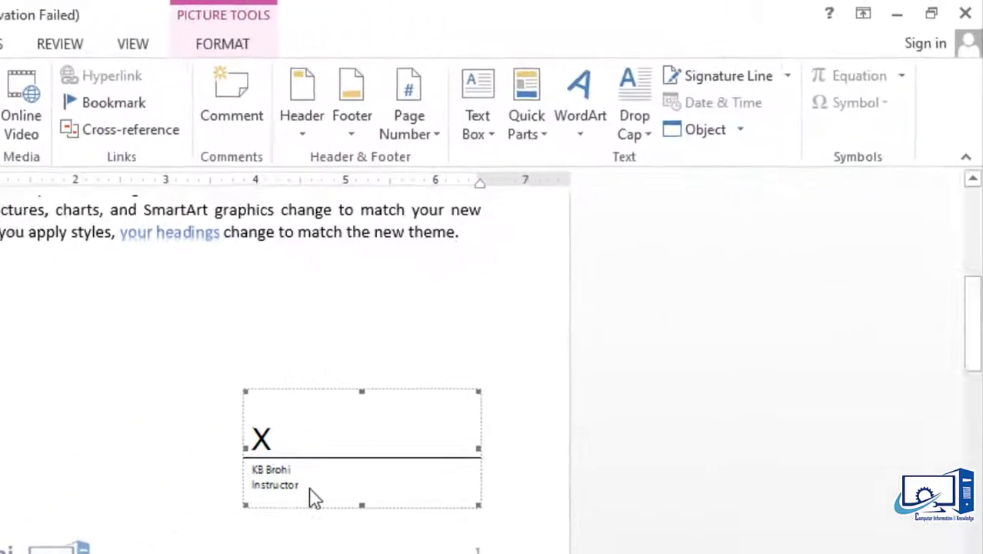
left_click(126, 346)
left_click(323, 474)
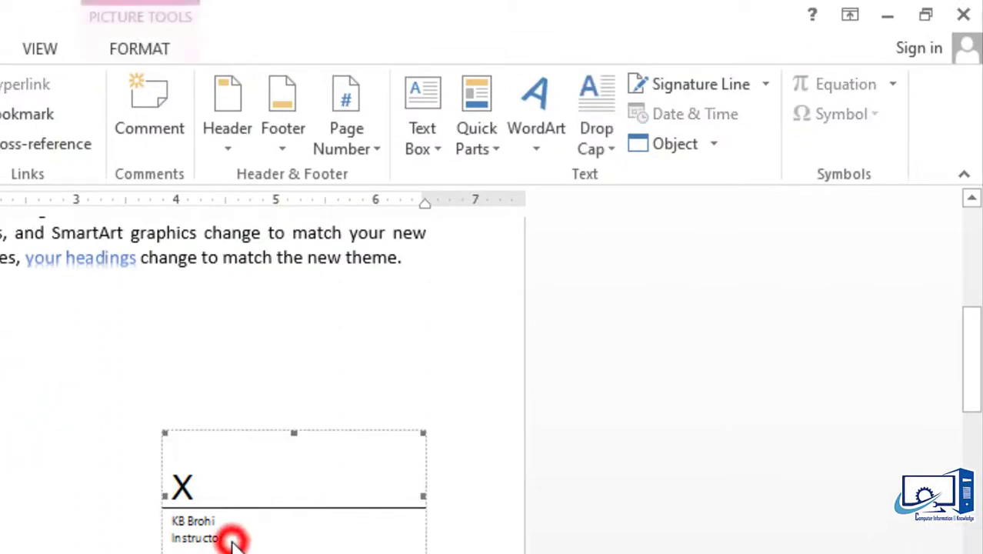
left_click(108, 546)
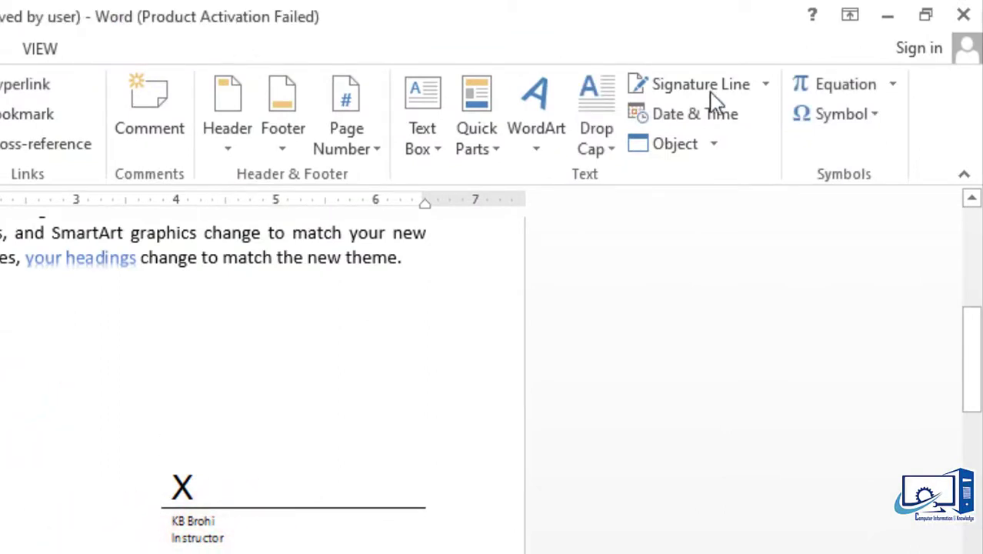
left_click(720, 136)
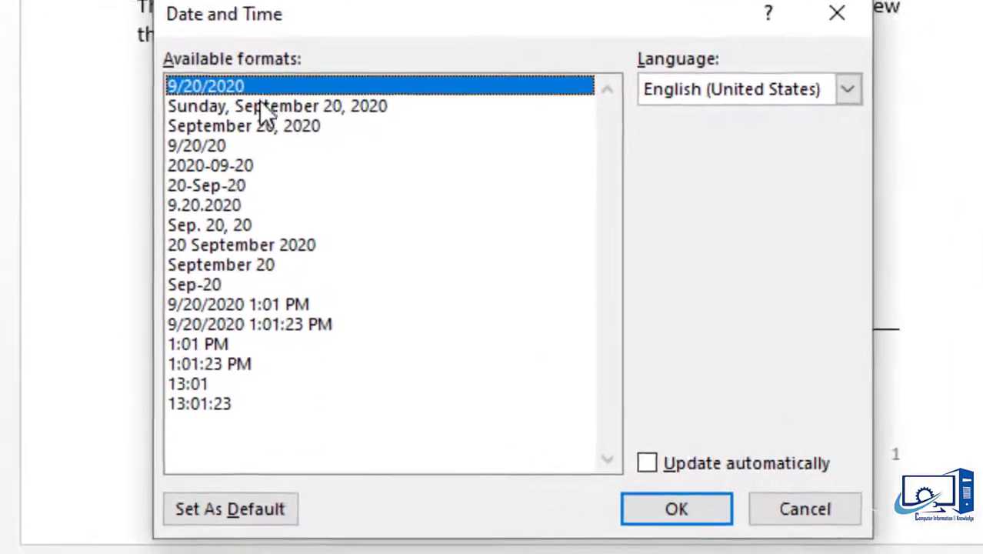
left_click(233, 149)
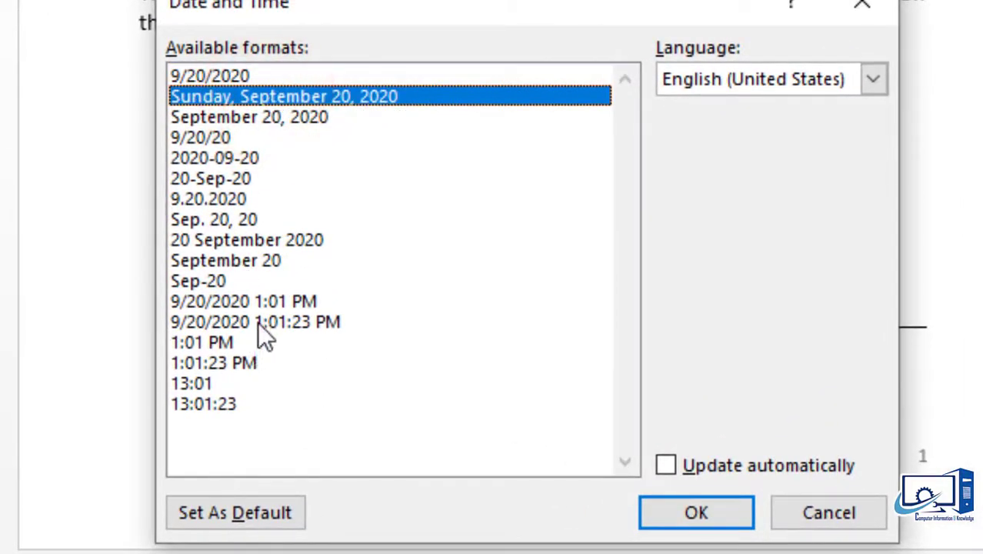
left_click(298, 323)
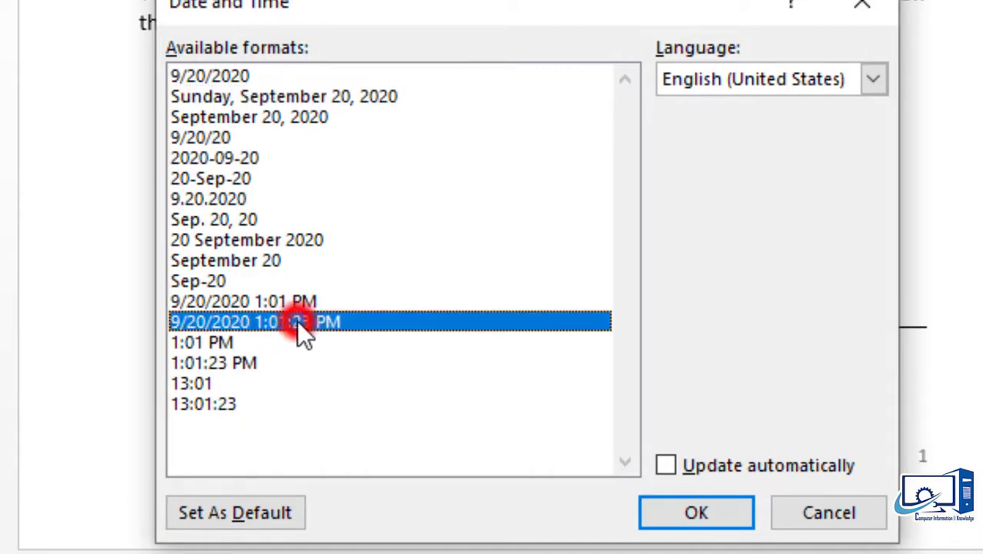
left_click(701, 512)
left_click(397, 396)
left_click(715, 348)
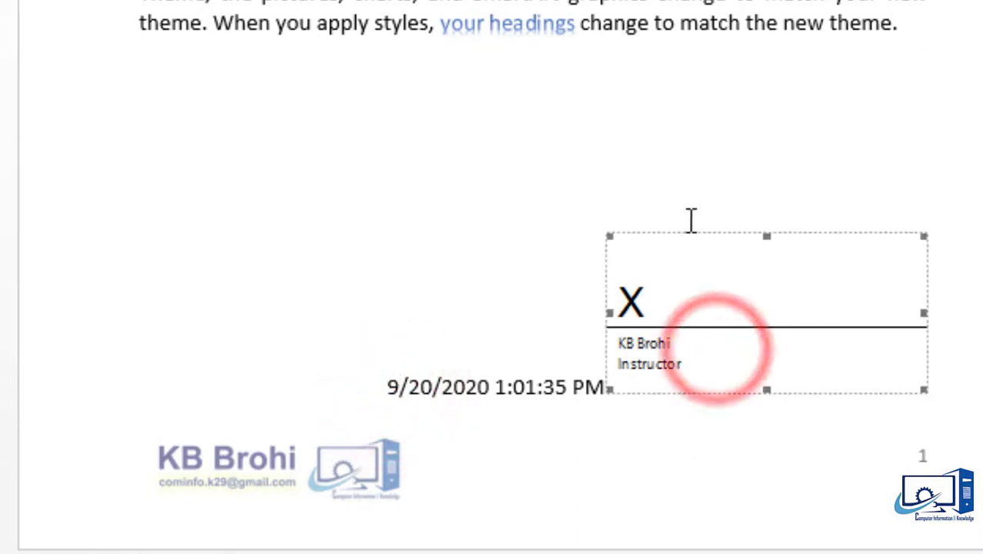
Insert a new Bitmap Image object beside the signature line at the end of the page 1 text
left_click(450, 252)
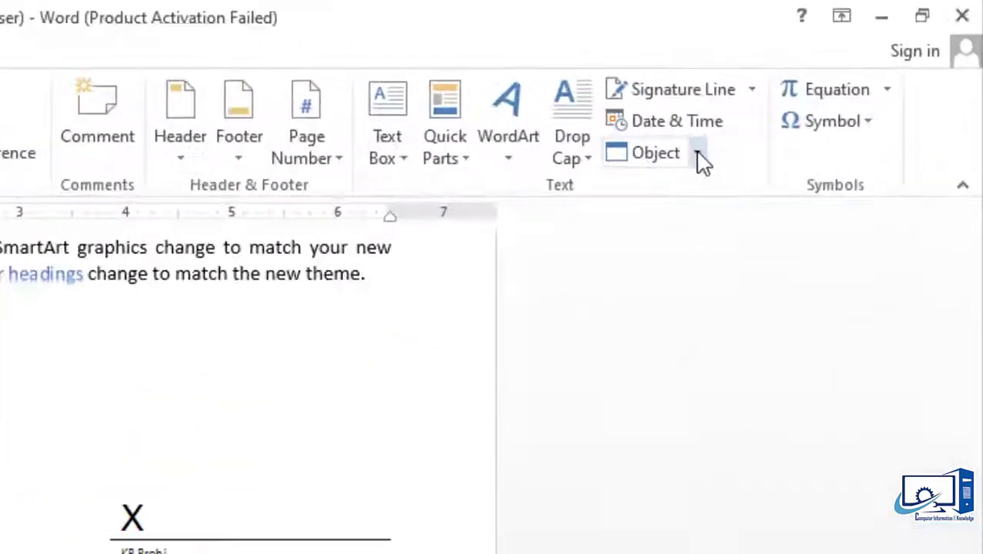
left_click(698, 157)
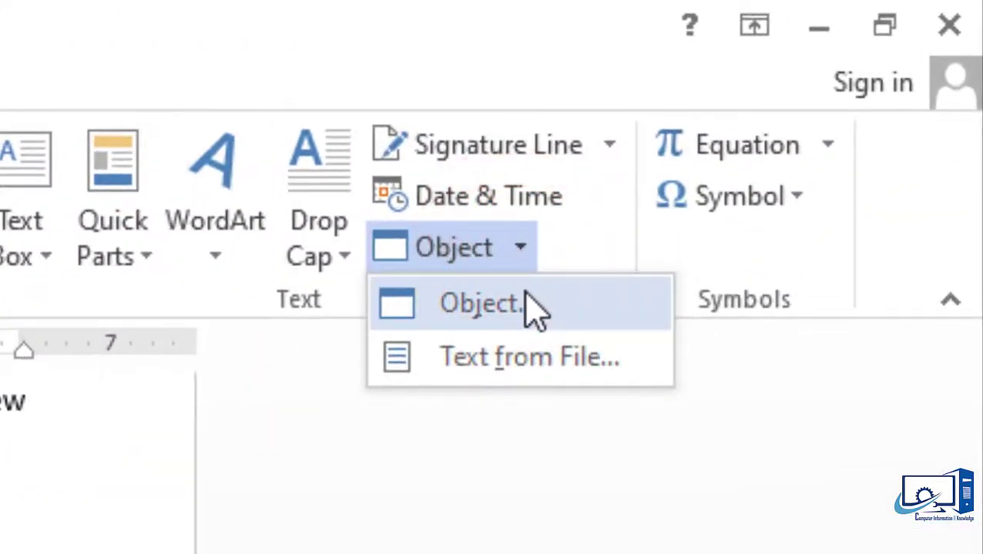
left_click(530, 302)
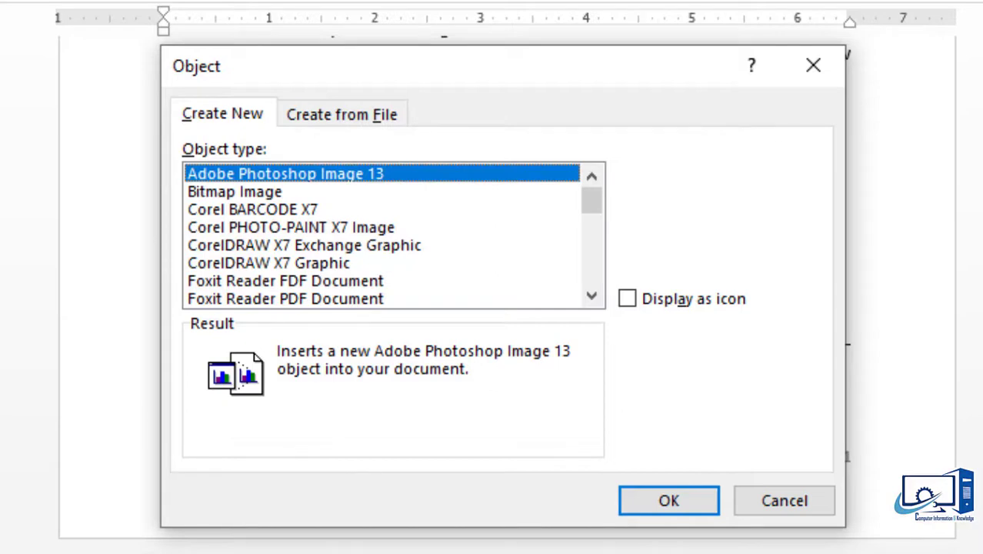
left_click(245, 192)
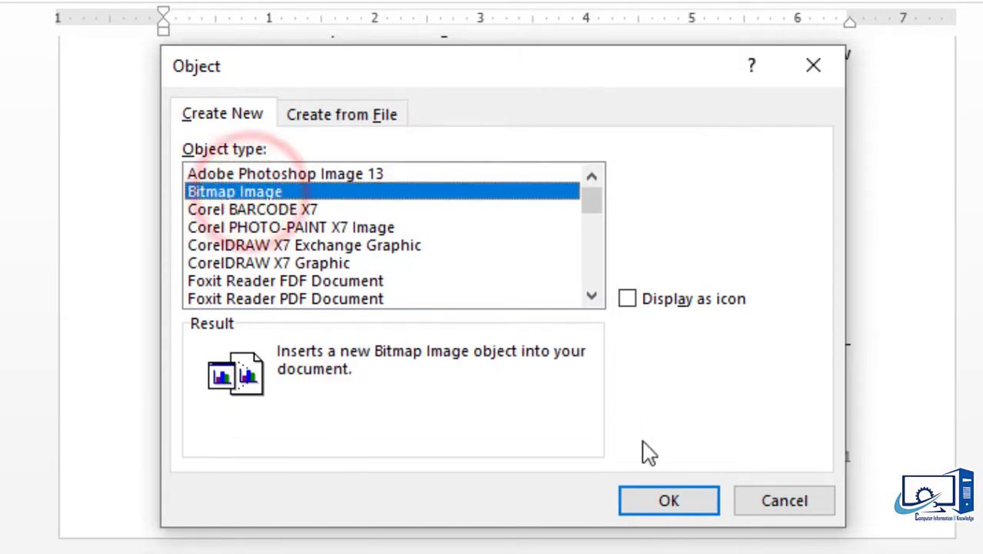
left_click(675, 509)
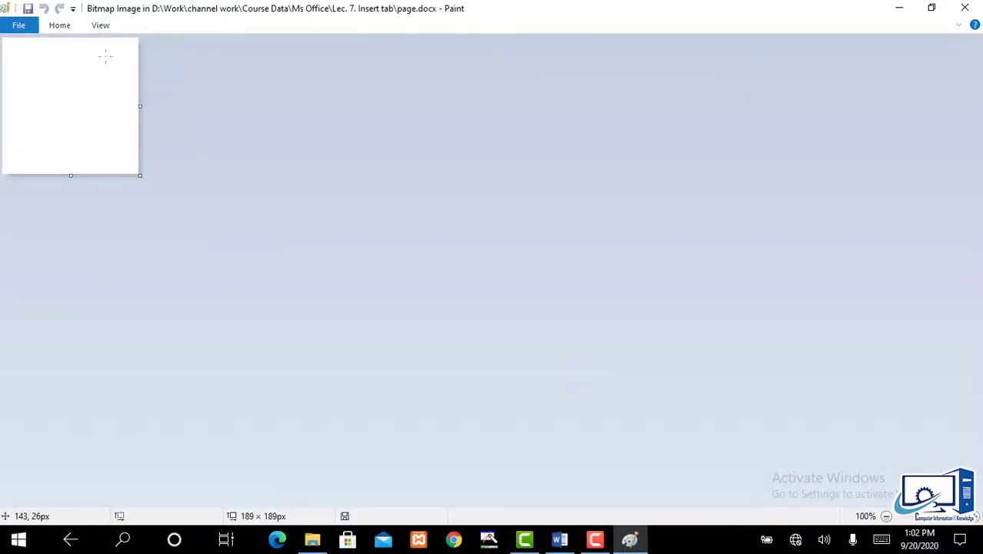
Draw a handwritten signature with the Pencil tool on the Paint canvas, close Paint and switch back to the Word document
left_click(58, 26)
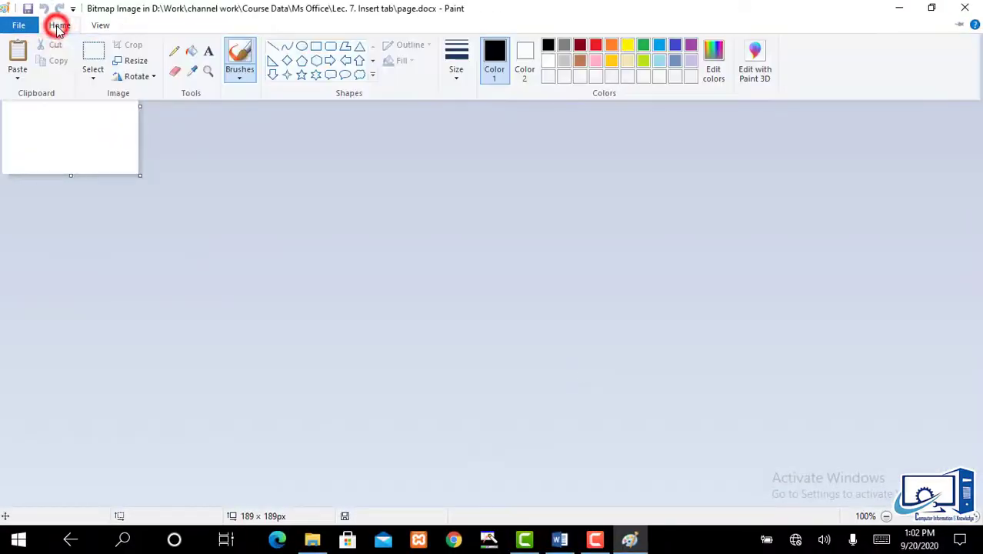
left_click(176, 51)
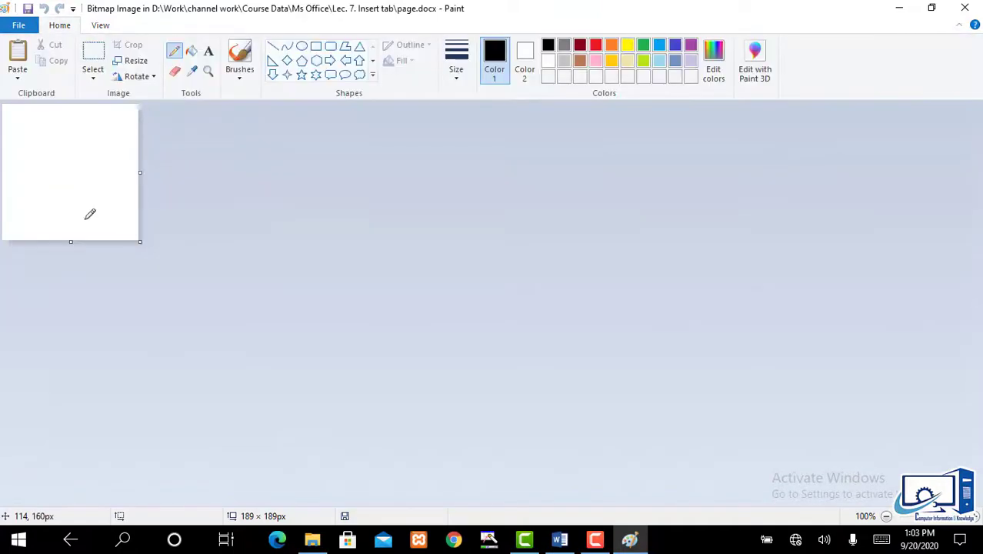
mouse_move(84, 218)
left_mouse_down()
mouse_move(51, 137)
mouse_move(45, 196)
left_mouse_up()
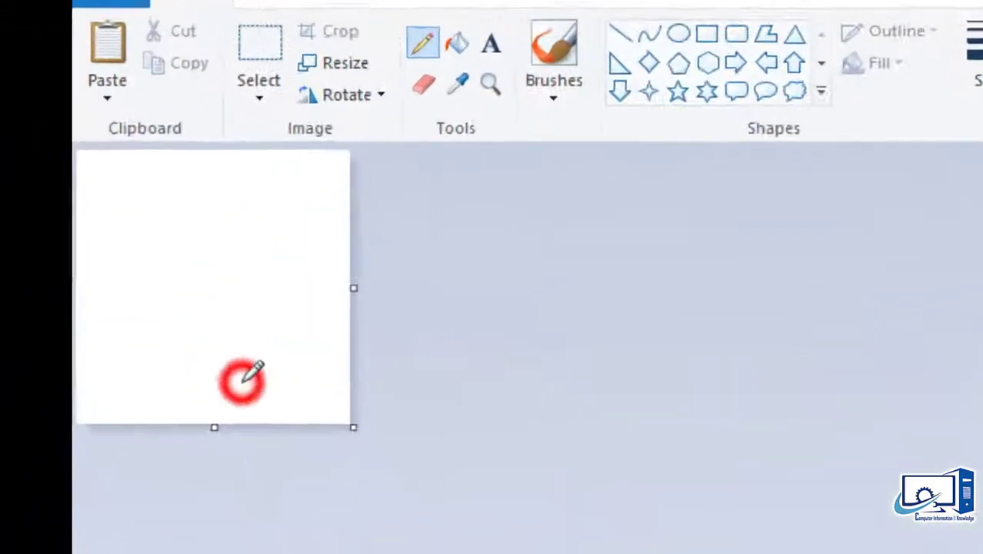
mouse_move(204, 387)
left_mouse_down()
mouse_move(269, 356)
mouse_move(198, 442)
mouse_move(400, 302)
left_mouse_up()
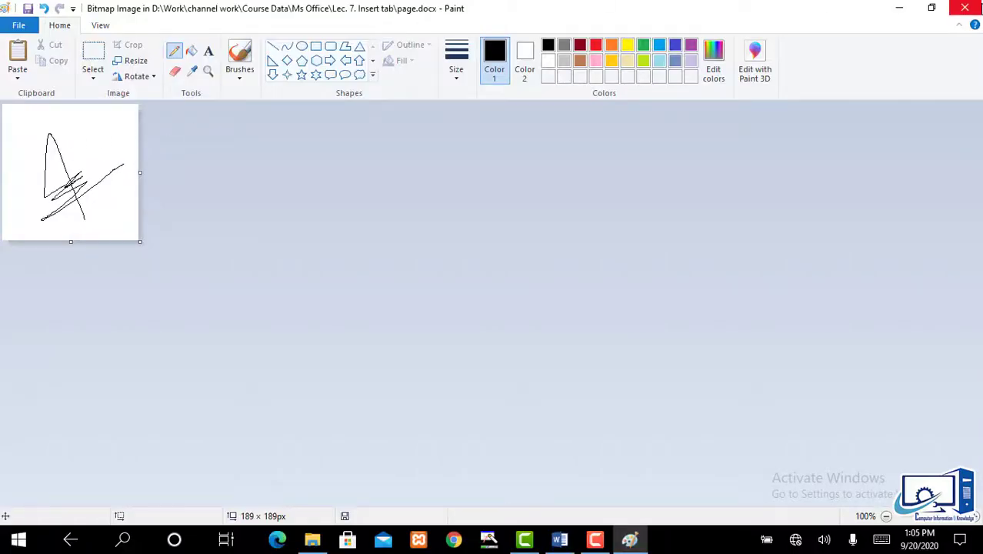
left_click(965, 8)
key("super")
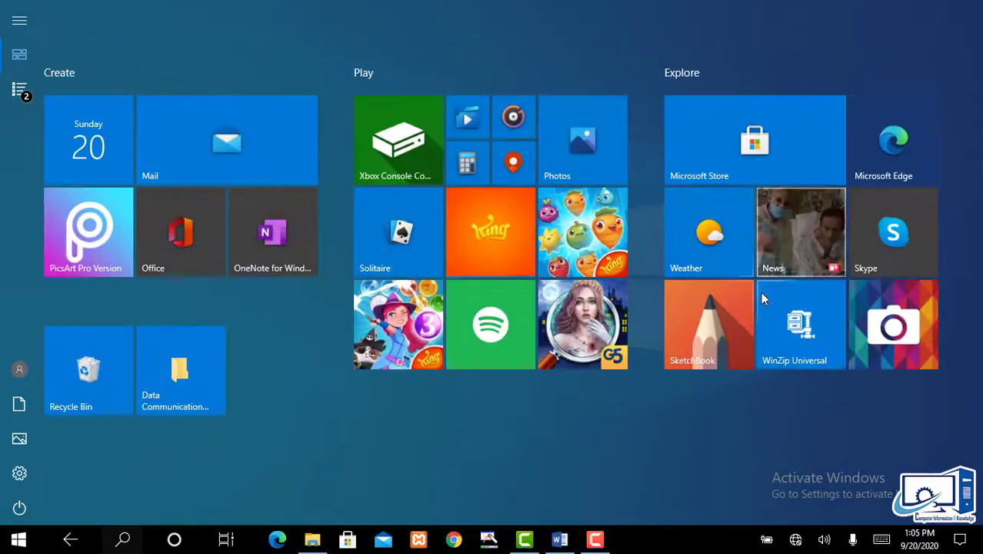
left_click(560, 540)
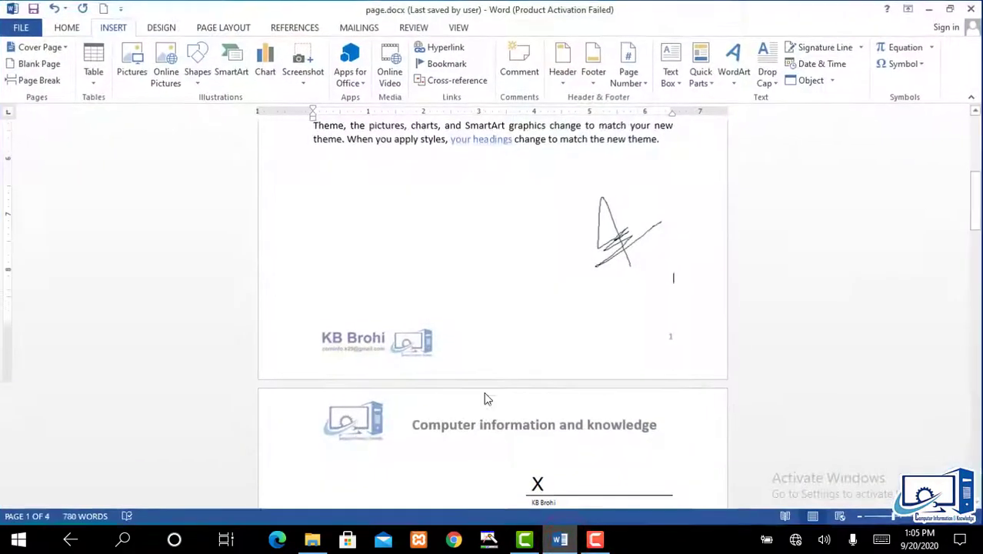
Shift the drawn signature object to the left margin and remove the blank space above it
left_click(630, 227)
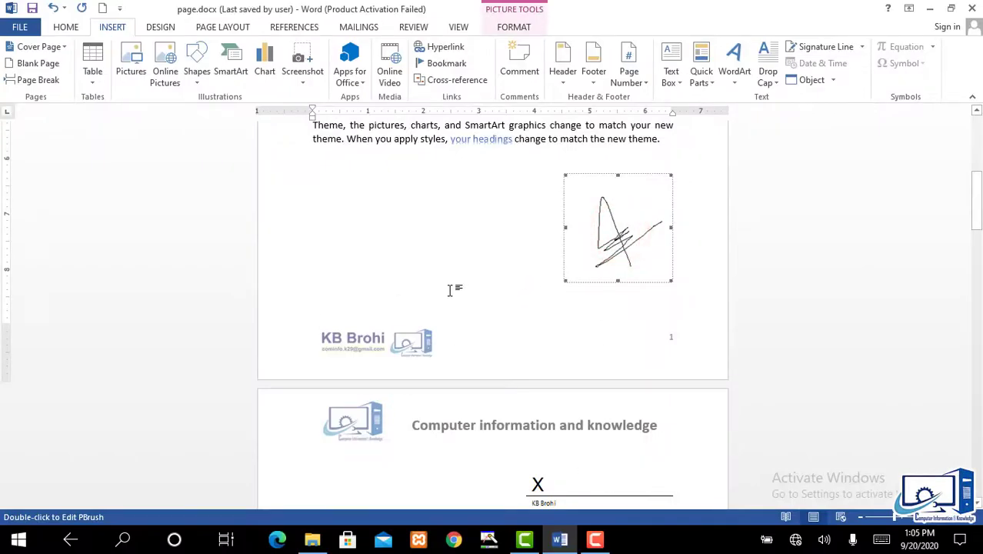
left_click(340, 185)
key("ctrl+l")
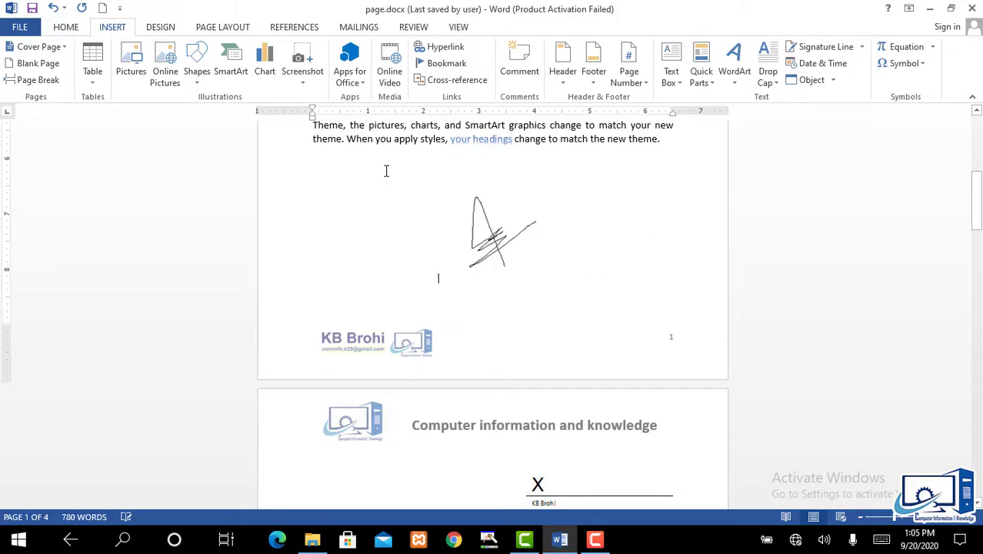
key("BackSpace")
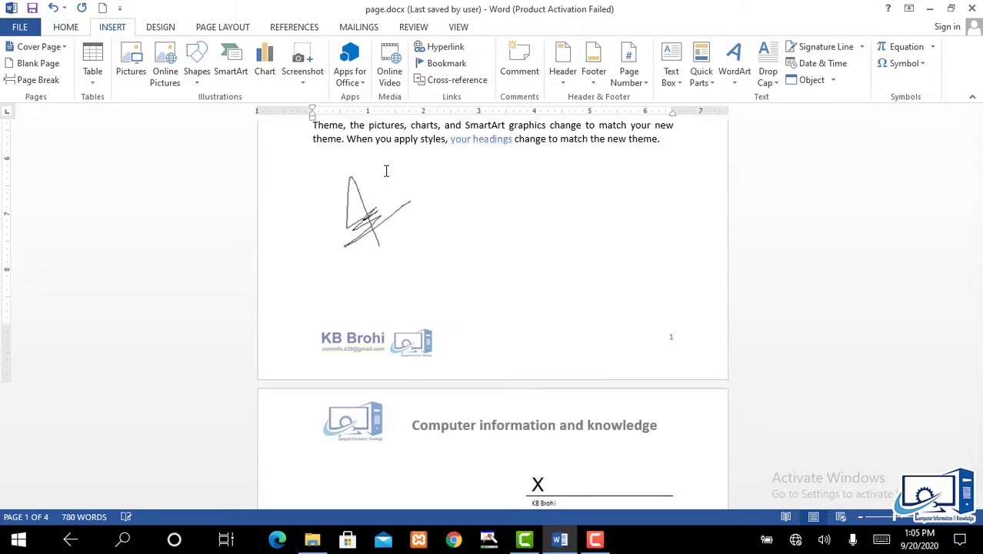
key("BackSpace")
key("BackSpace")
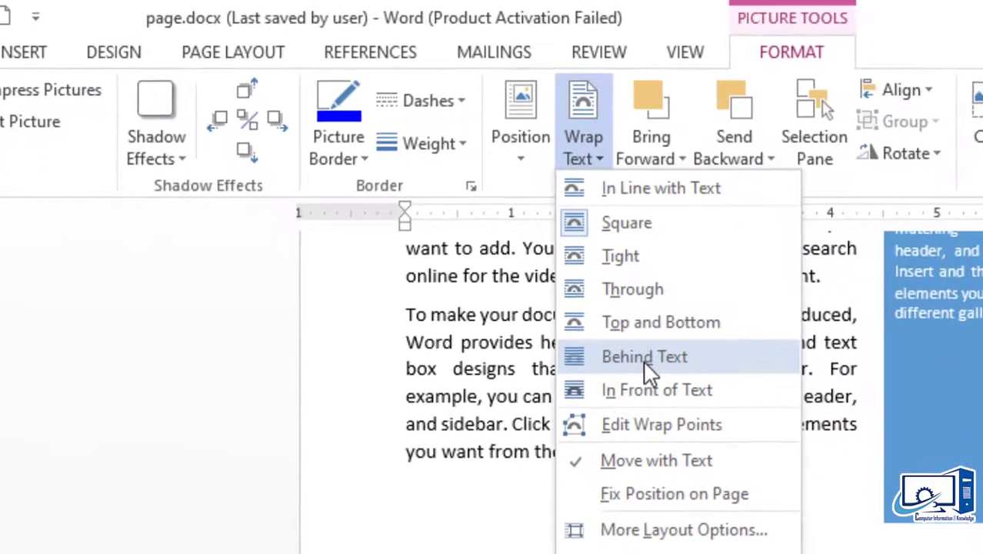
Set the drawn signature's text wrapping to In Front of Text and place it directly above the signature line
left_click(644, 390)
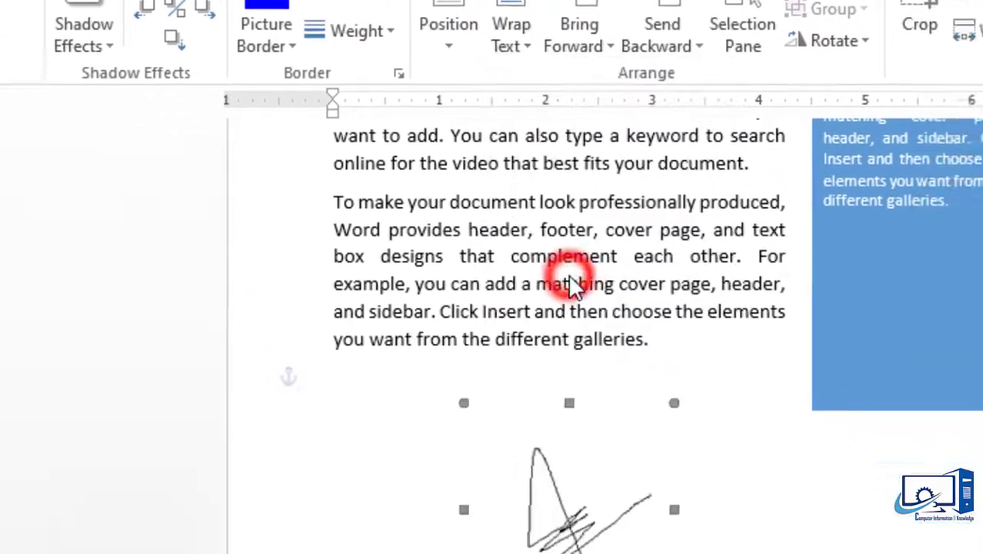
left_click_drag(646, 553, 982, 553)
mouse_move(733, 292)
left_mouse_down()
mouse_move(659, 290)
mouse_move(691, 313)
mouse_move(709, 303)
mouse_move(638, 293)
left_mouse_up()
left_click(463, 313)
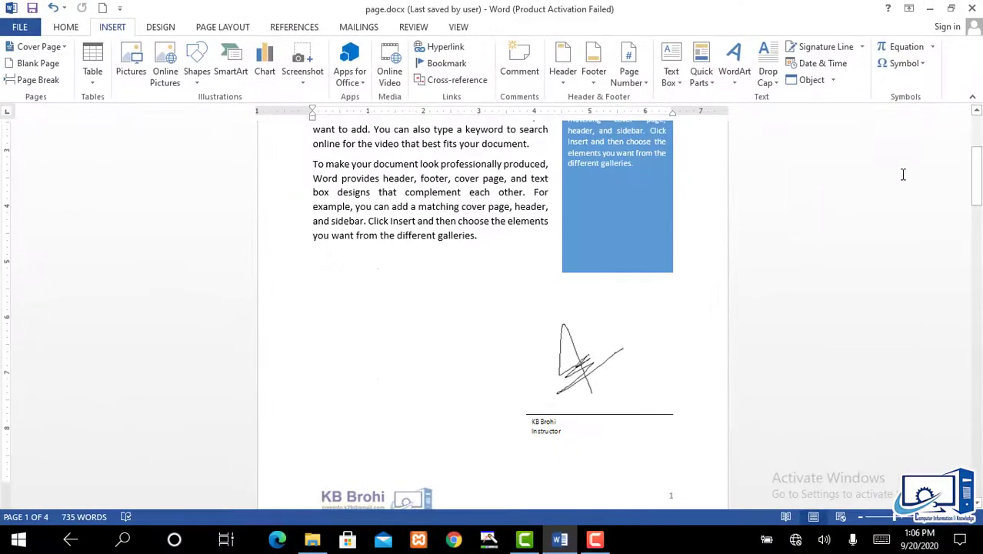
Insert the text of the Word file named after the instructor, from the Downloads folder, below the last paragraph on page 4
left_click(833, 80)
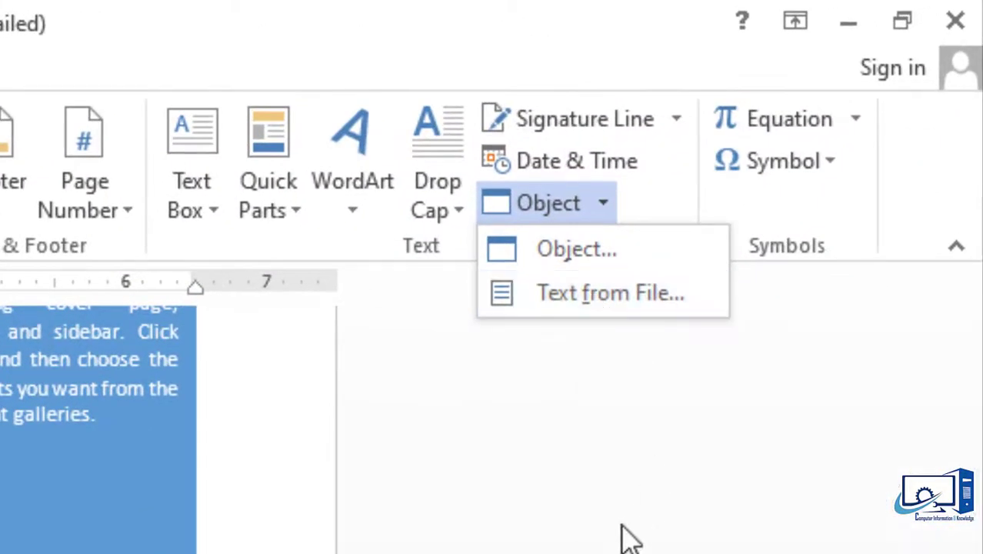
left_click(620, 525)
left_click_drag(966, 431, 978, 454)
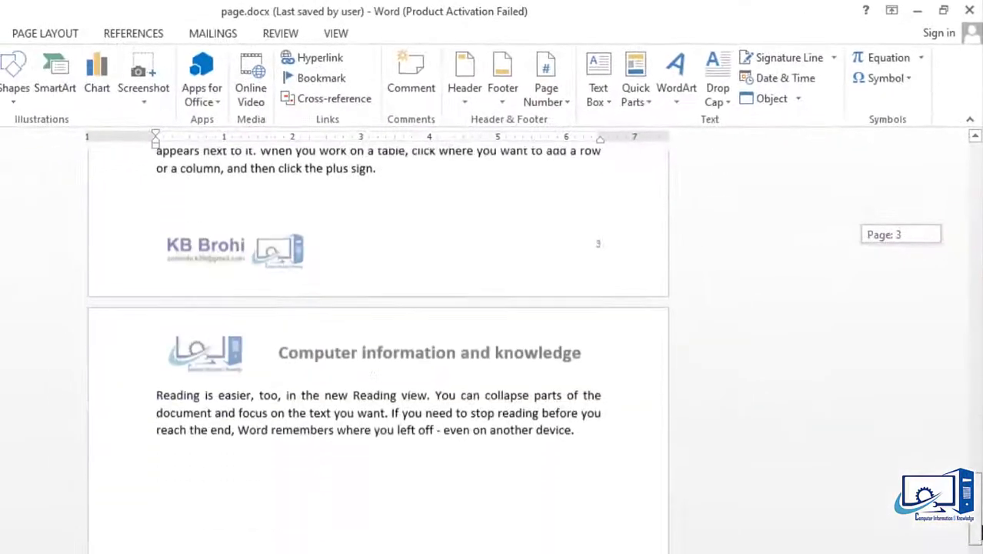
scroll(629, 489, "down", 5)
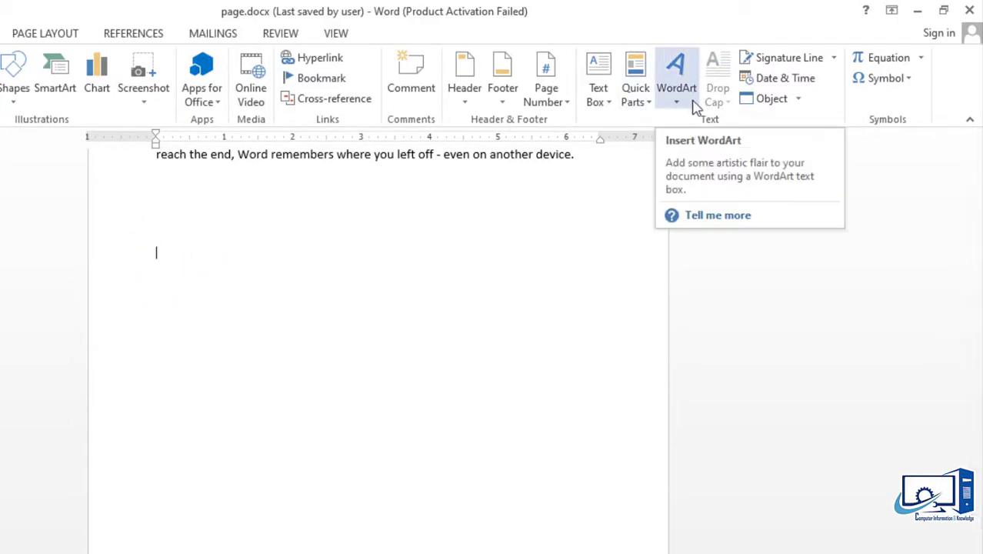
left_click(798, 101)
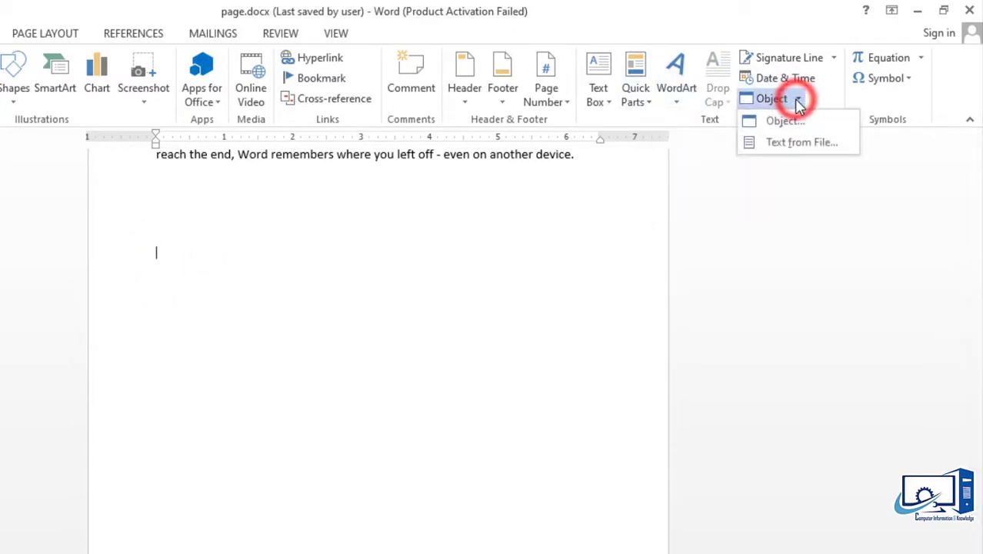
left_click(790, 147)
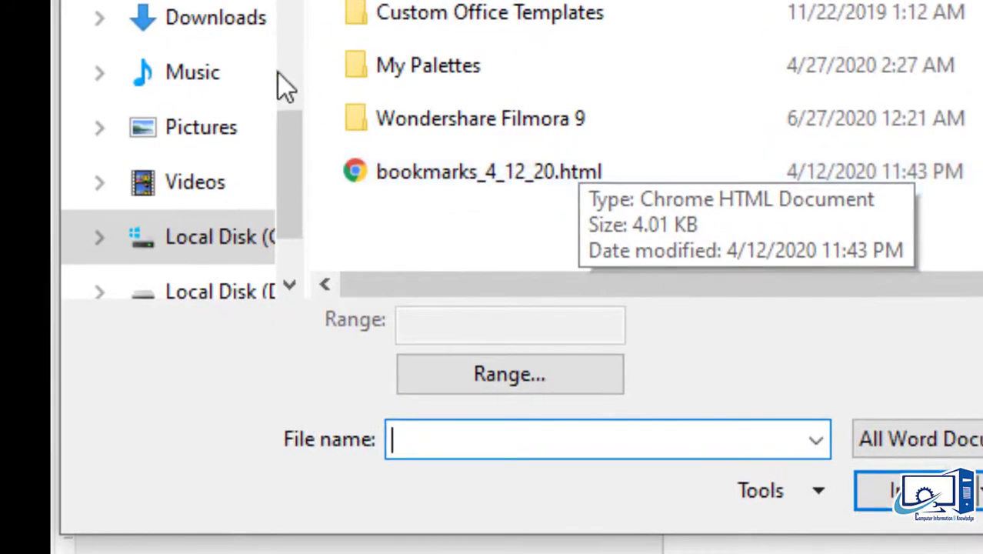
left_click_drag(296, 125, 291, 202)
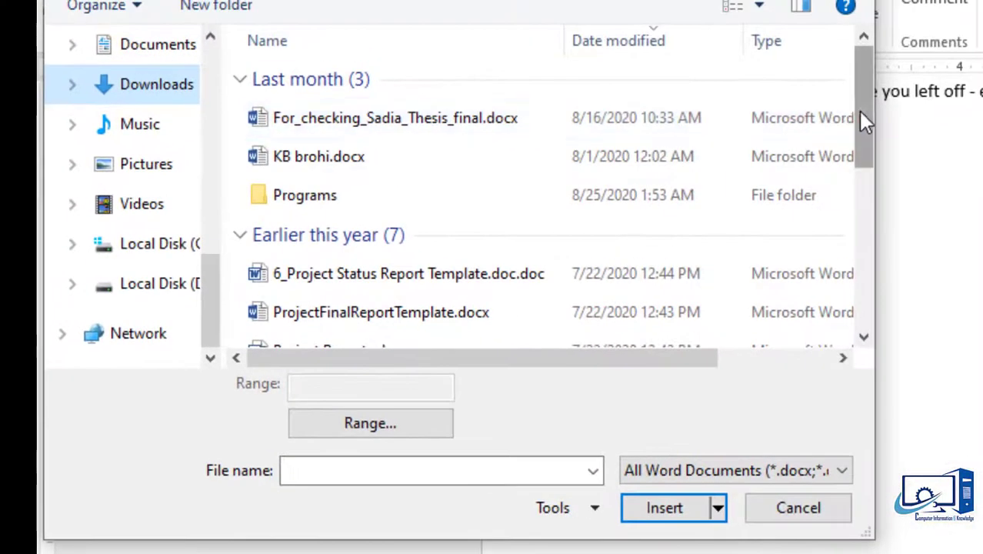
mouse_move(859, 112)
left_mouse_down()
mouse_move(859, 142)
mouse_move(859, 131)
left_mouse_up()
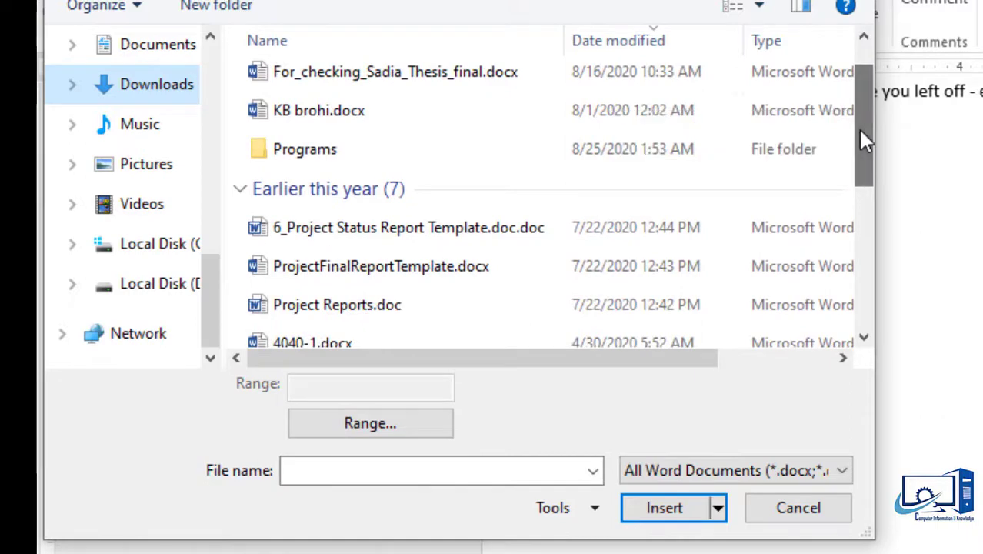
left_click(401, 111)
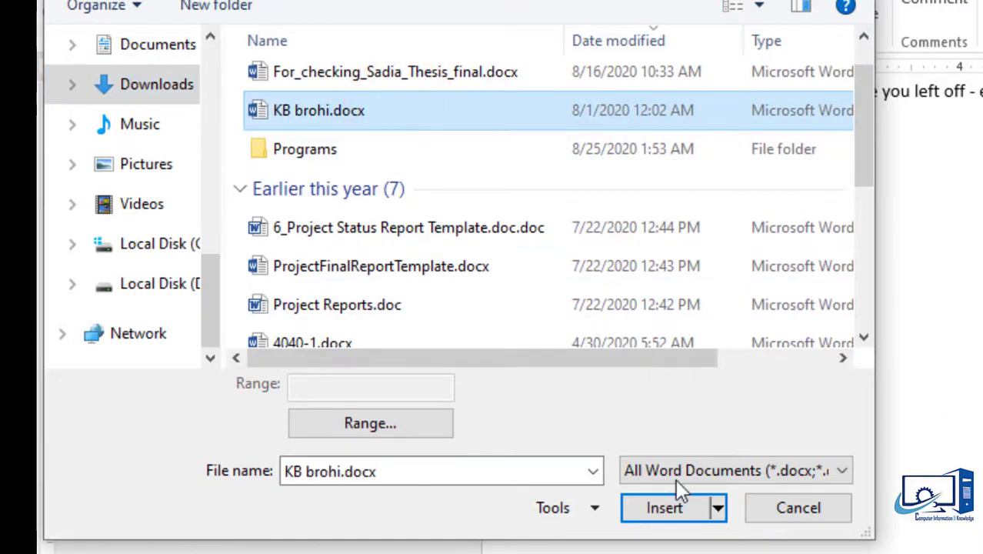
left_click(666, 509)
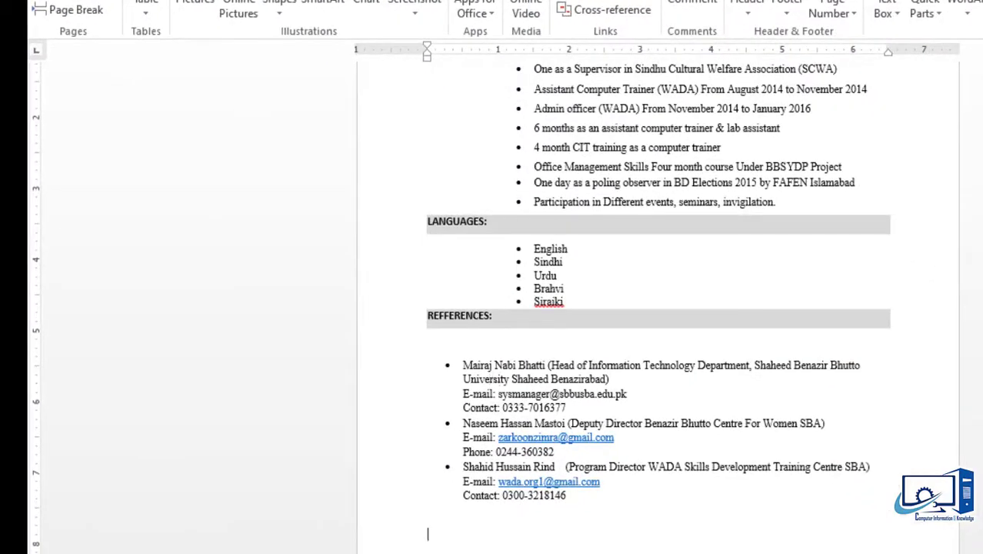
Review the inserted file text from its end back to where it starts, below the Reading view paragraph
scroll(607, 307, "up", 15)
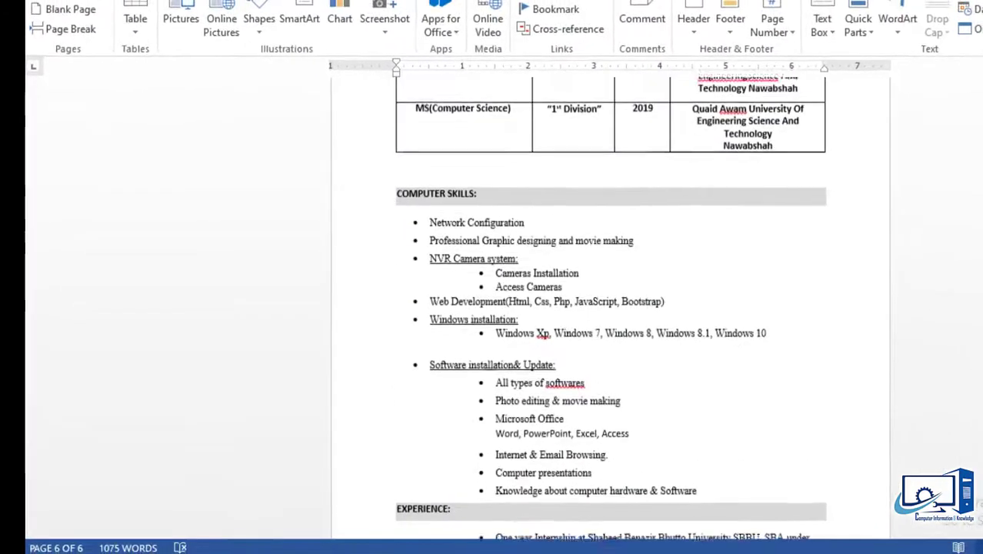
scroll(608, 308, "up", 10)
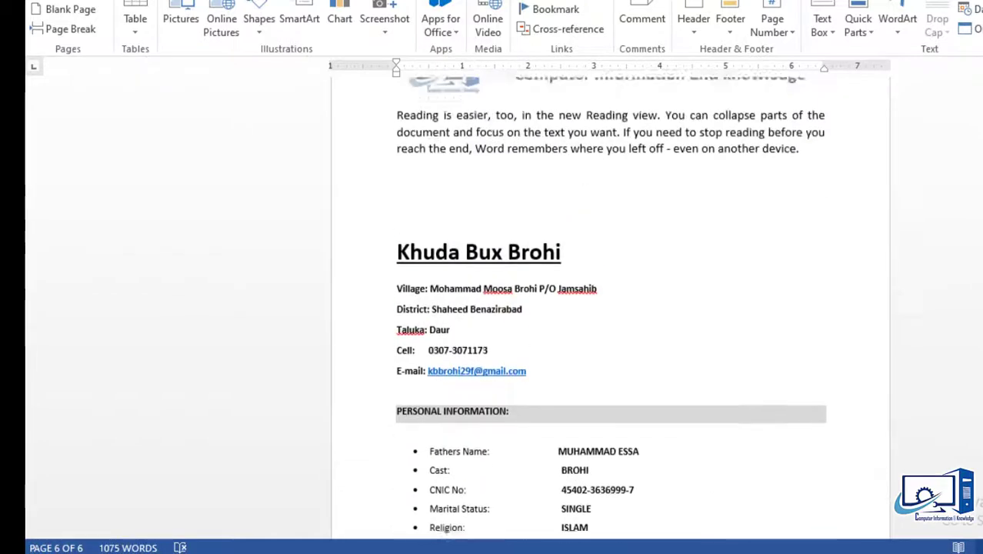
scroll(608, 308, "up", 3)
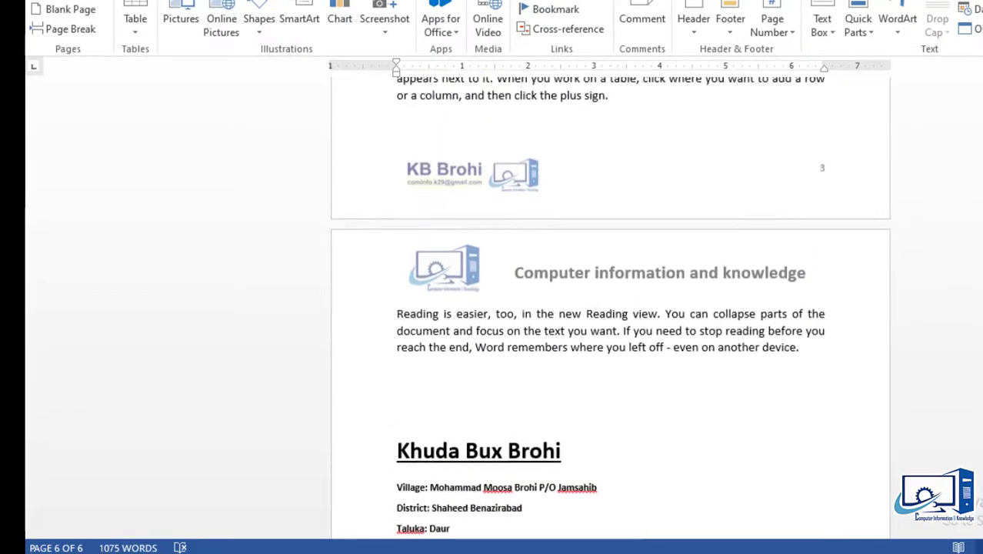
scroll(607, 307, "down", 4)
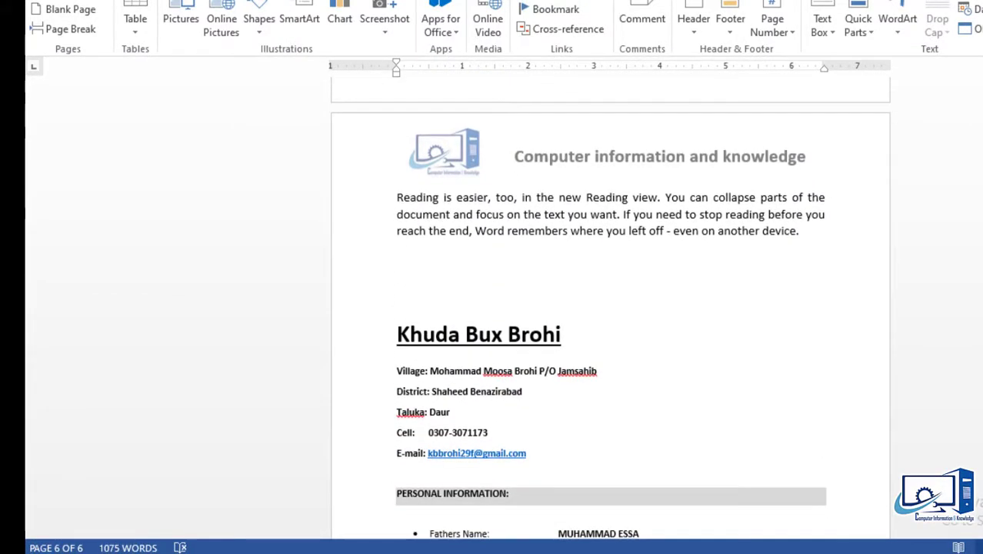
scroll(608, 308, "up", 4)
left_click_drag(978, 318, 978, 298)
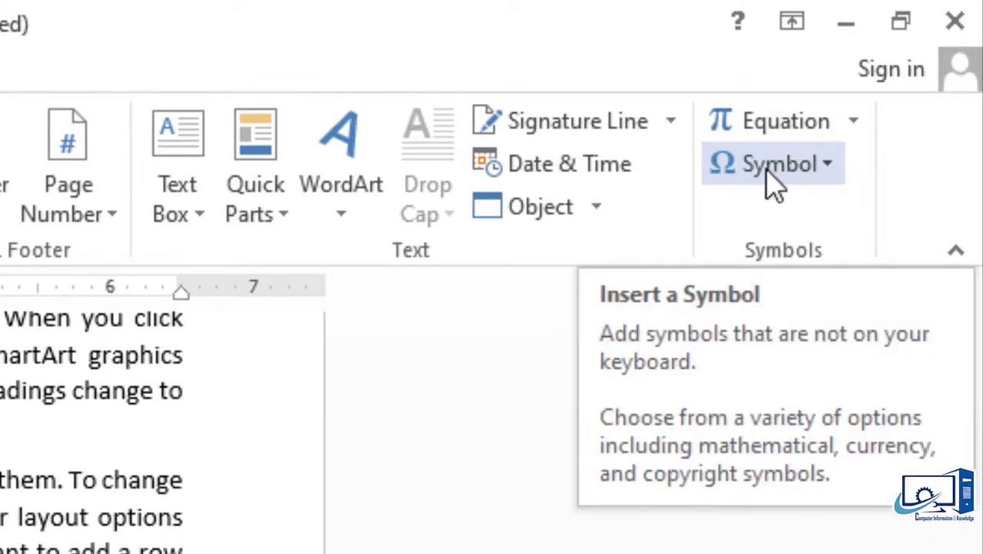
Insert the built-in Binomial Theorem equation on the blank last page of the document
left_click(479, 401)
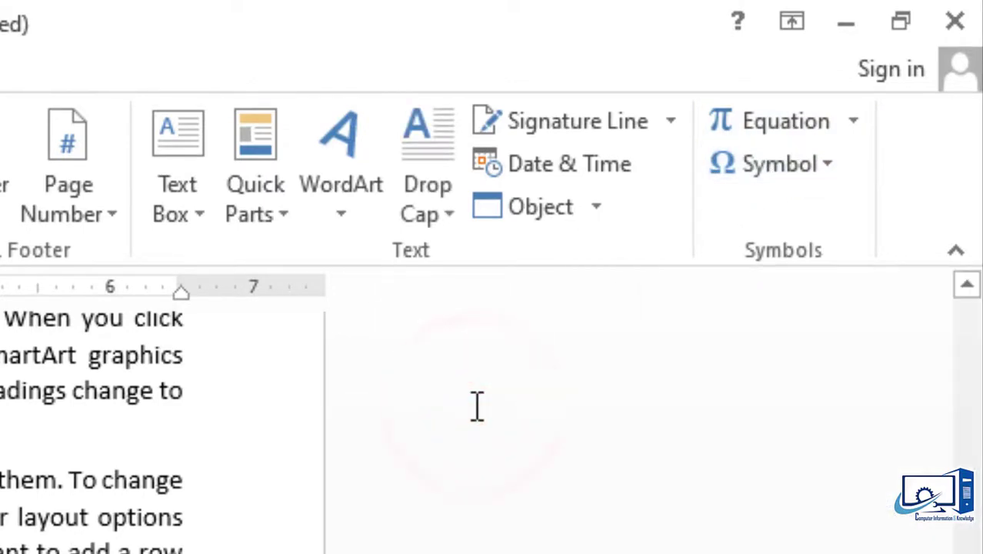
key("ctrl+Return")
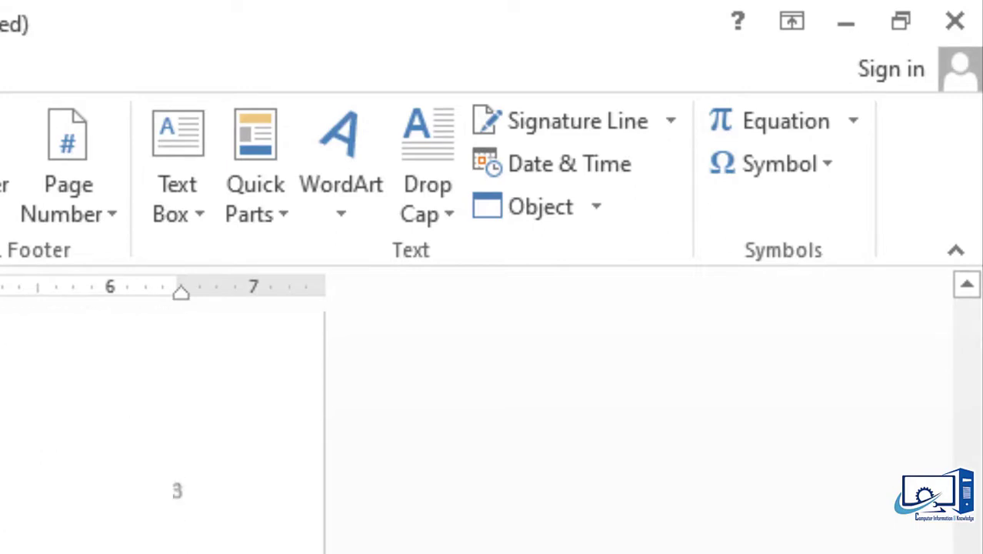
scroll(162, 415, "down", 3)
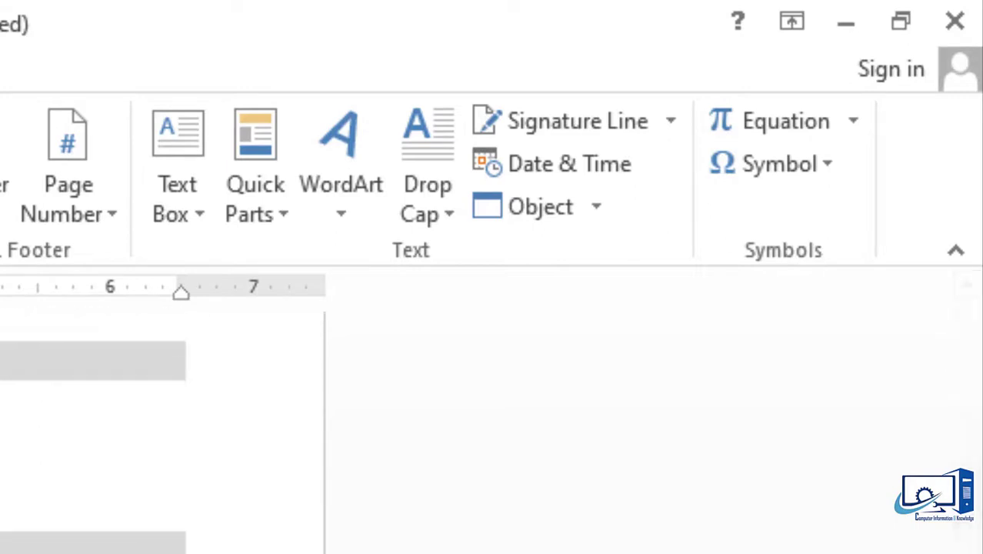
scroll(92, 423, "down", 5)
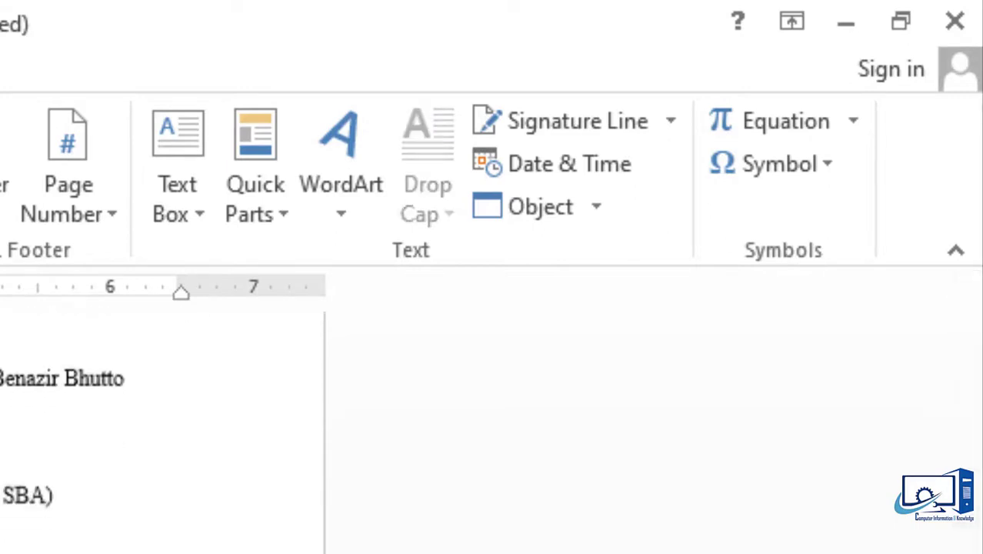
scroll(360, 388, "down", 3)
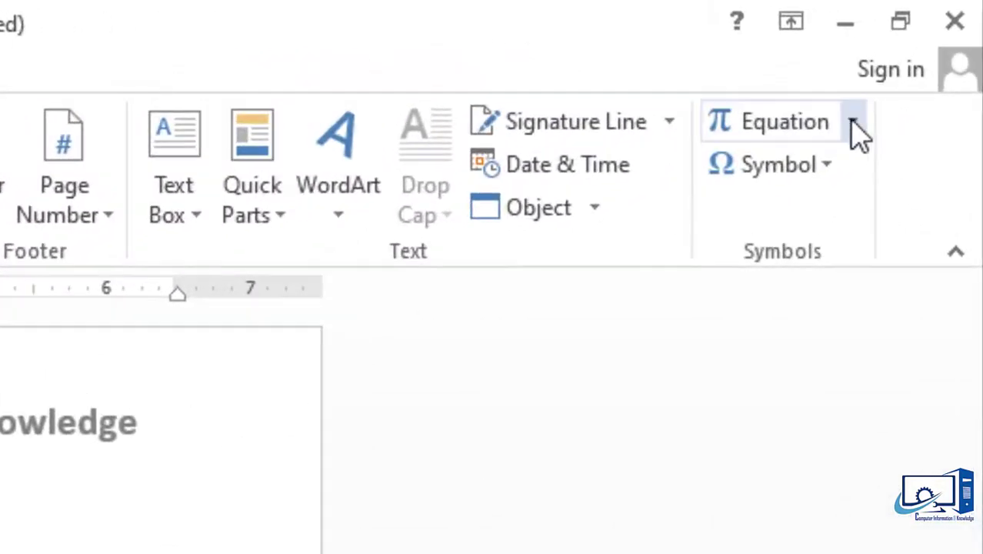
left_click(933, 48)
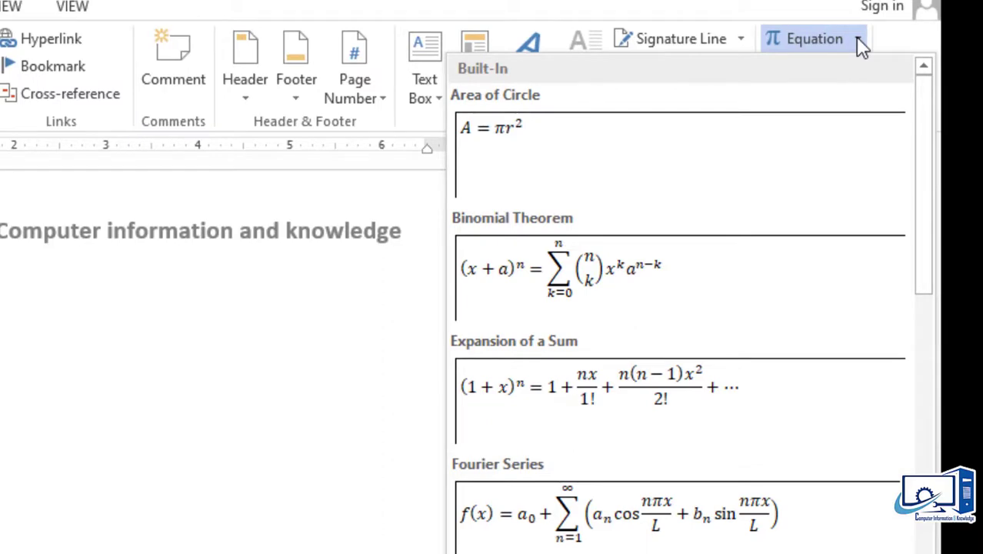
left_click(930, 124)
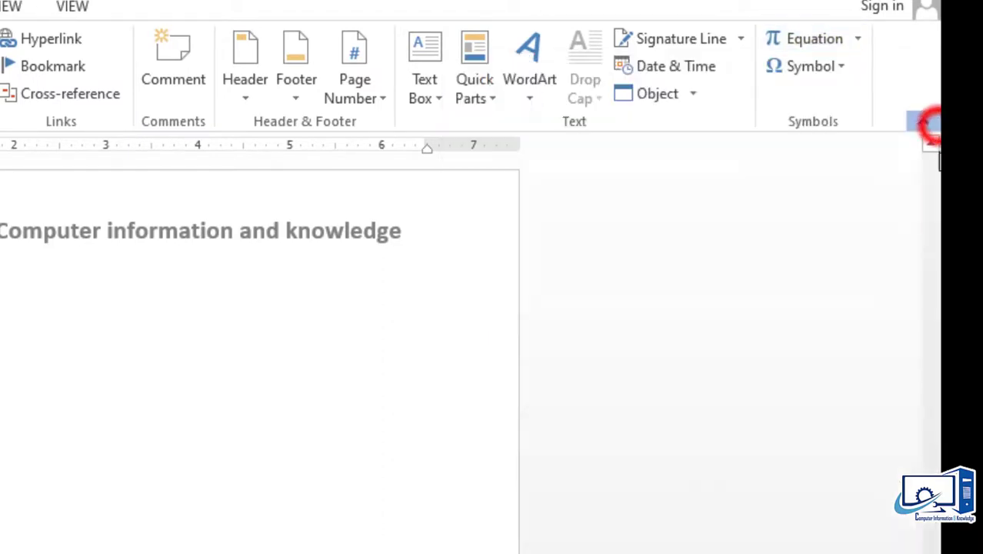
left_click(857, 38)
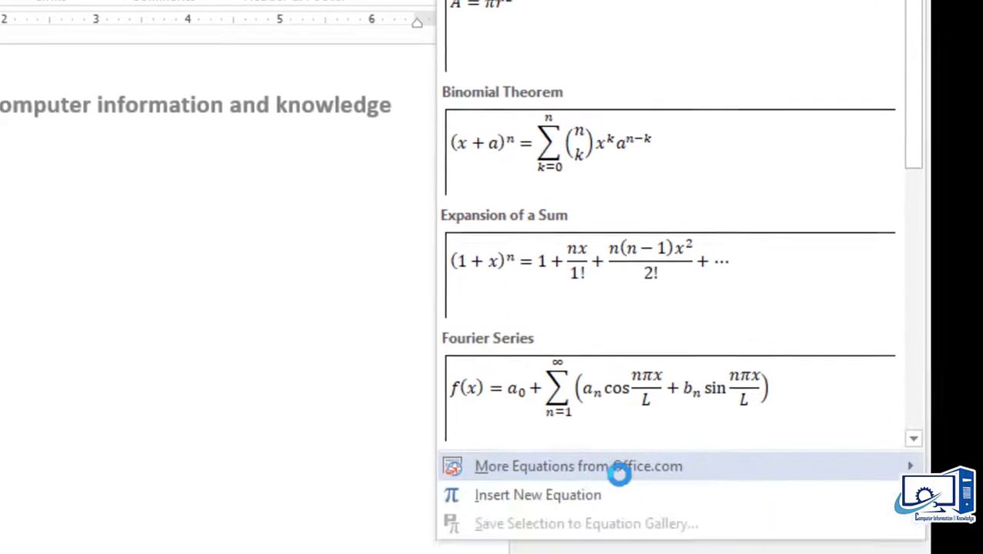
left_click(612, 489)
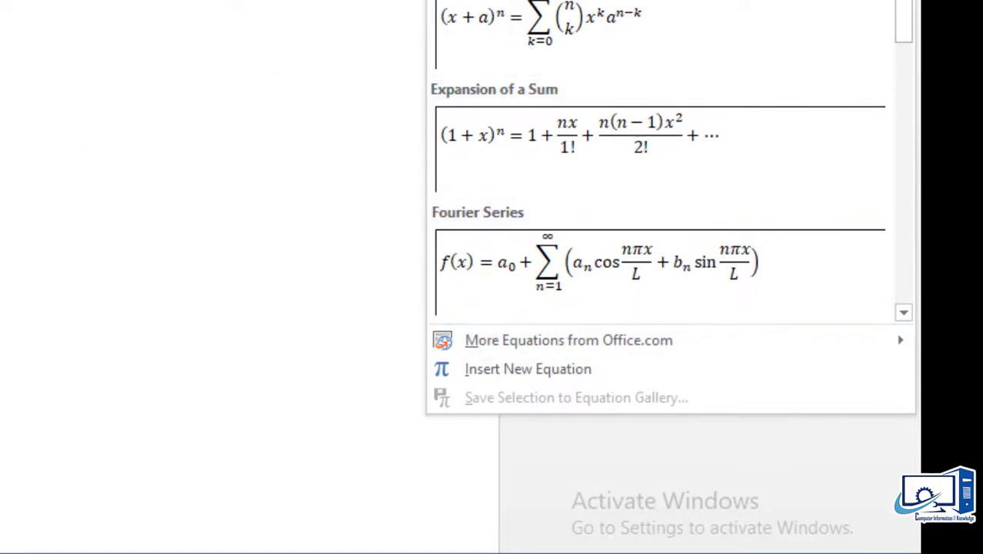
left_click(596, 30)
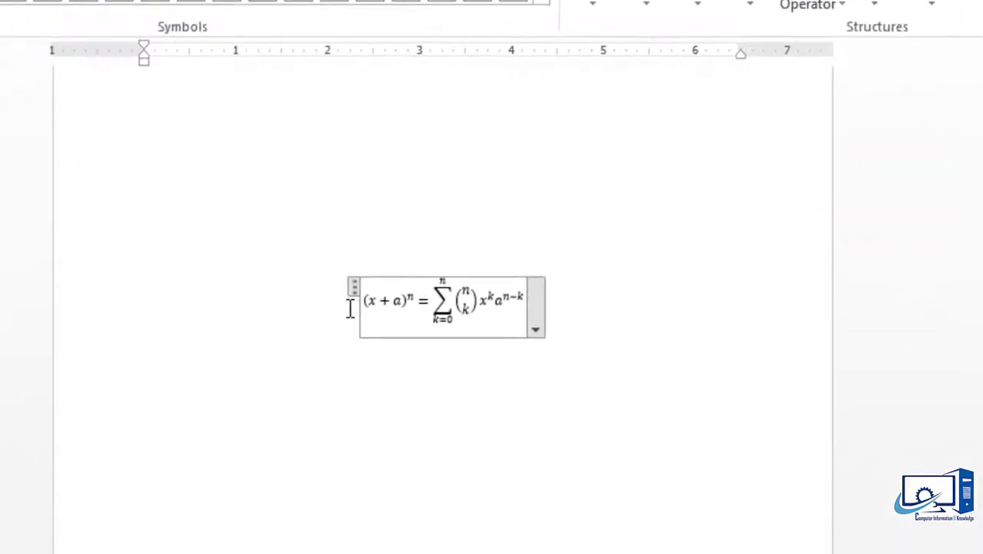
Select the x + a term inside the binomial equation, and leave the equation for the blank area below
left_click(397, 300)
double_click(397, 296)
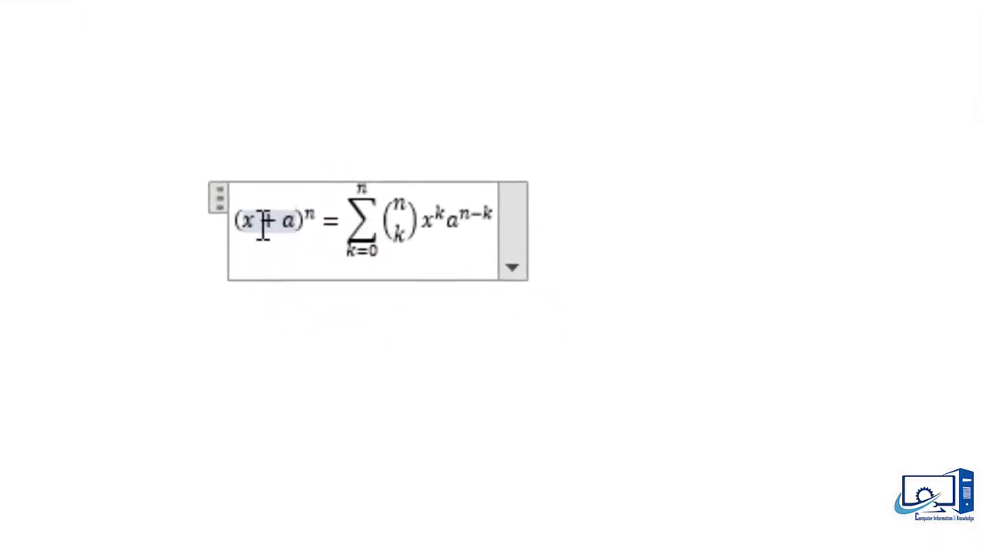
left_click(504, 417)
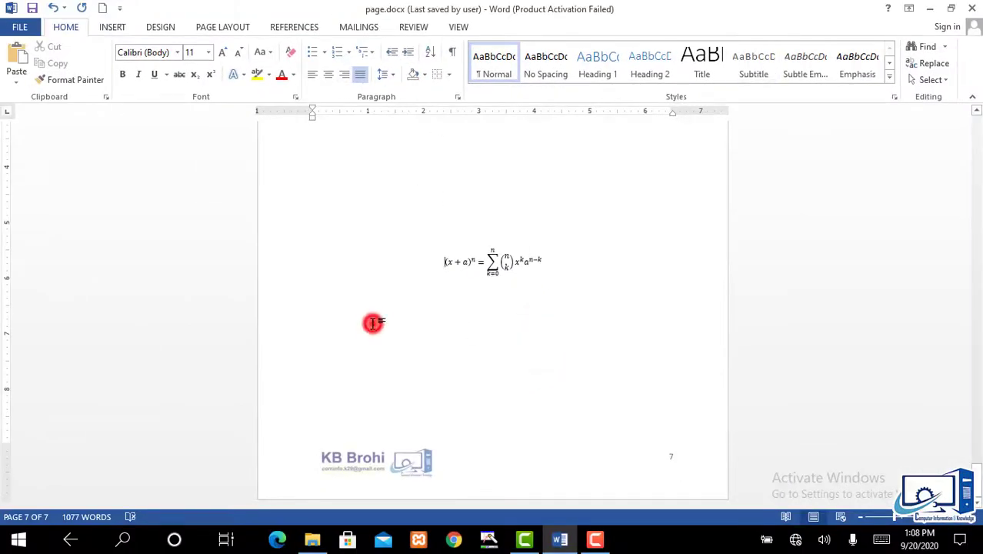
Insert a copyright symbol (©) in the blank area above the equation
left_click(352, 187)
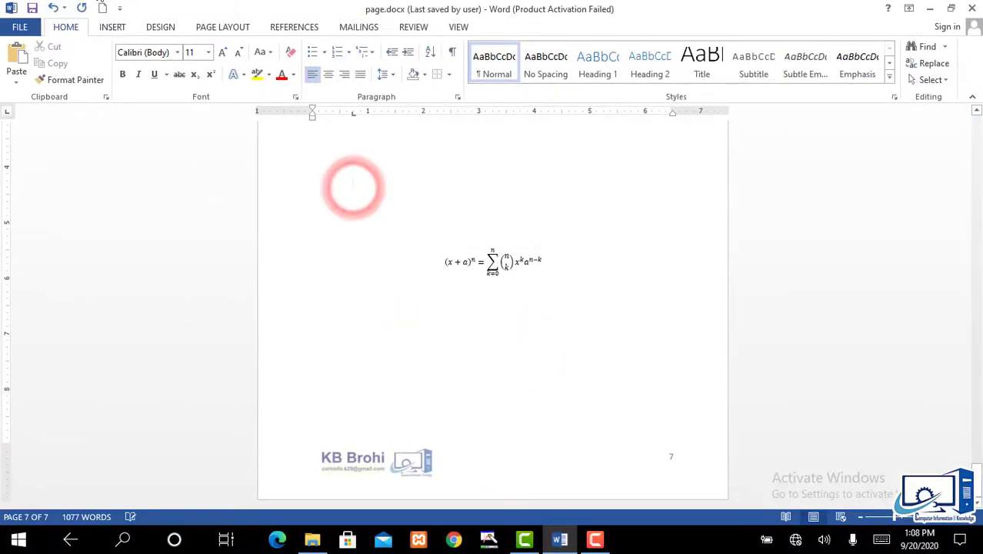
left_click(112, 28)
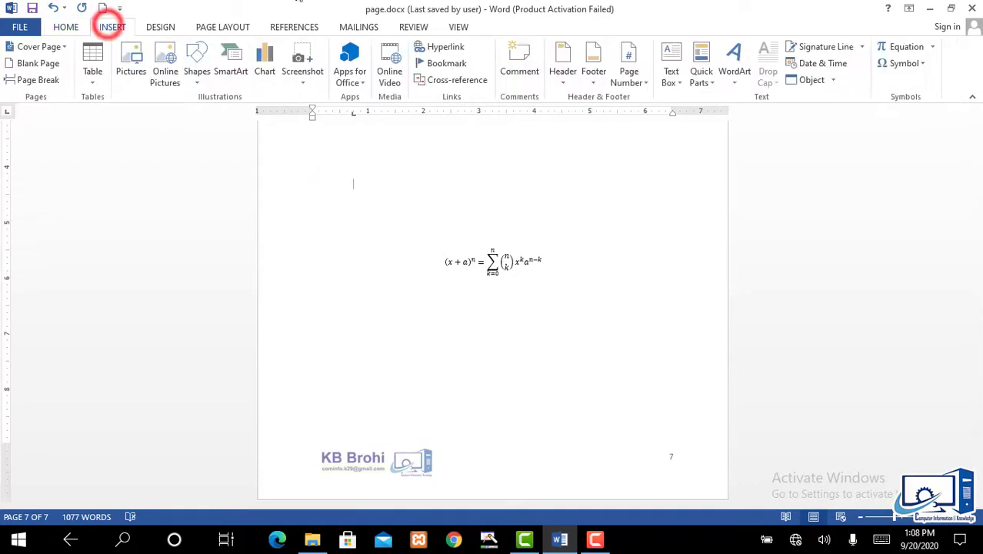
left_click(921, 67)
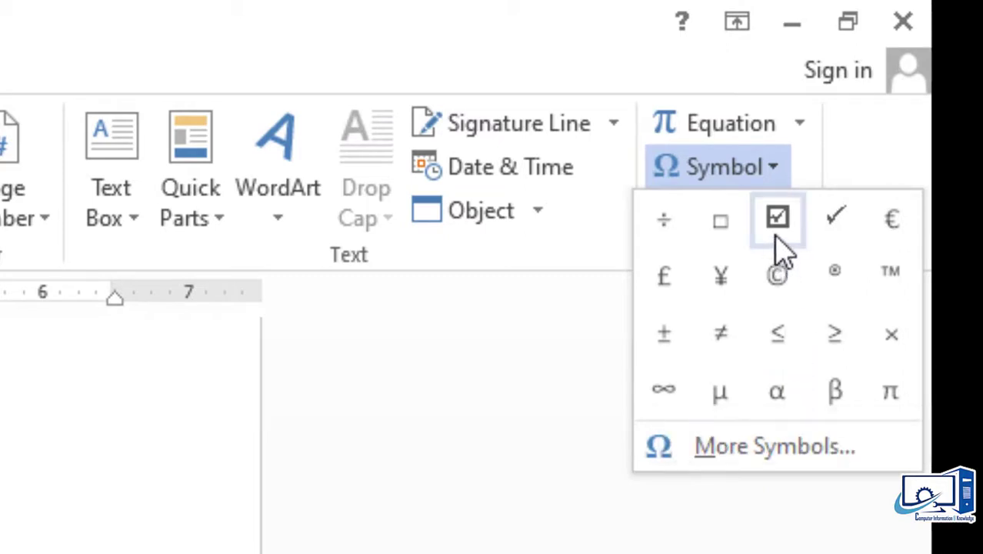
left_click(785, 280)
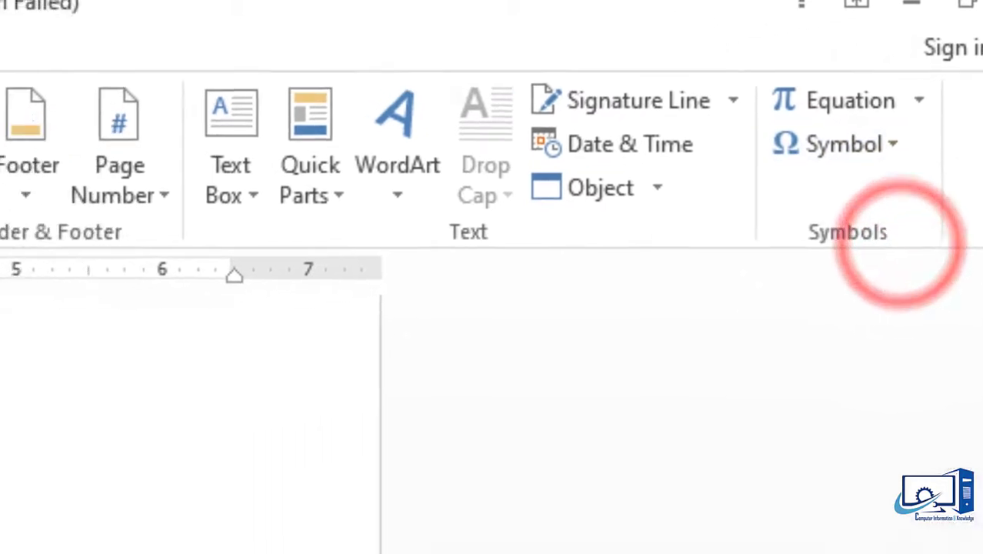
Enlarge the copyright symbol to 68 pt and place the cursor right after it
left_click_drag(396, 265, 336, 270)
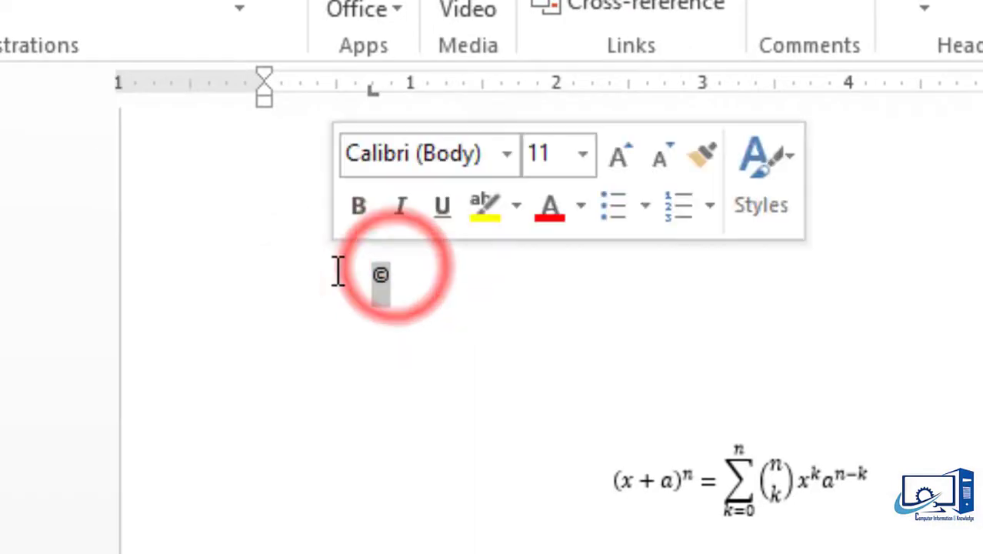
key("ctrl+shift+period")
key("ctrl+shift+period")
key("ctrl+shift+period")
key("ctrl+shift+period")
key("ctrl+shift+period")
key("ctrl+shift+period")
key("ctrl+shift+period")
key("ctrl+shift+period")
key("ctrl+shift+period")
key("ctrl+shift+period")
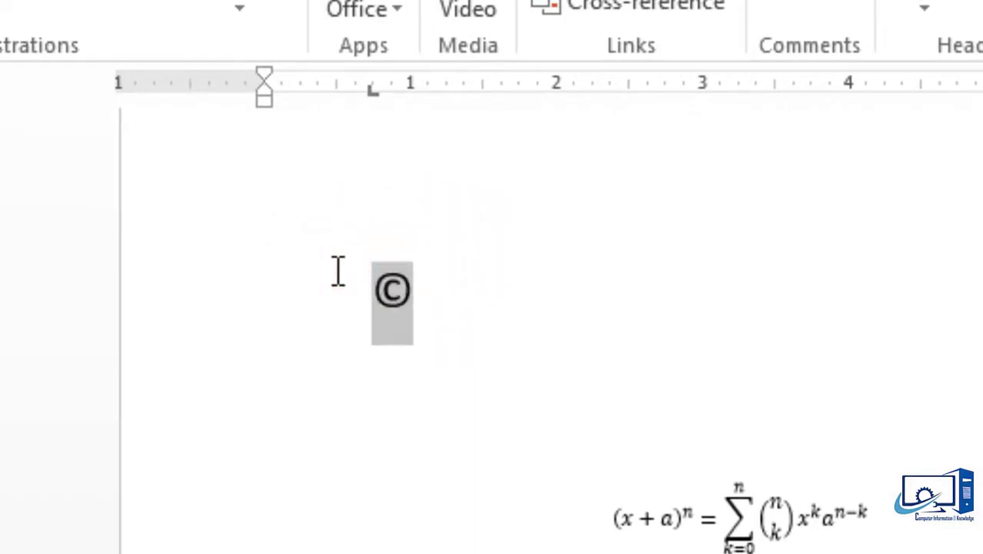
left_click(460, 336)
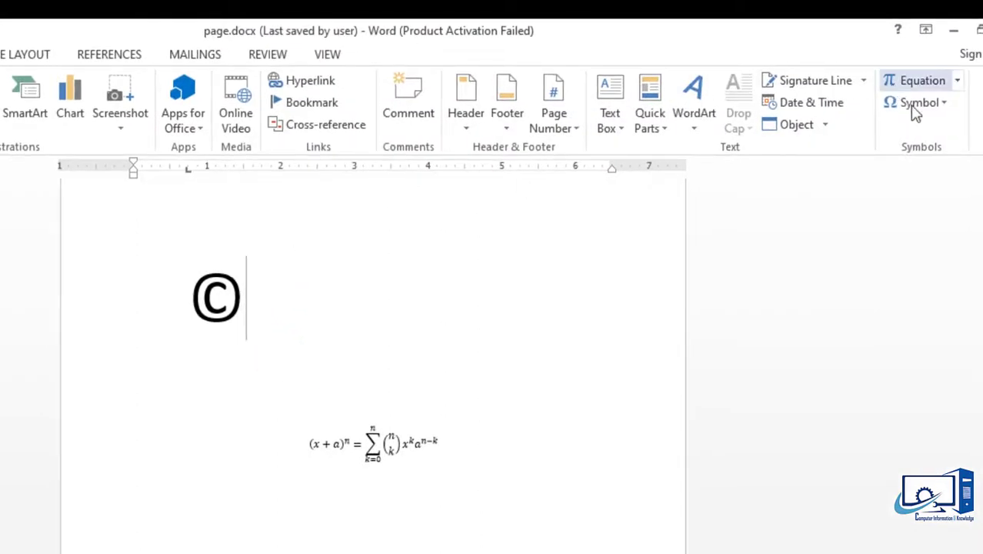
Insert the boxed check mark, plain check mark and hollow square symbols after the copyright symbol
left_click(945, 104)
left_click(974, 127)
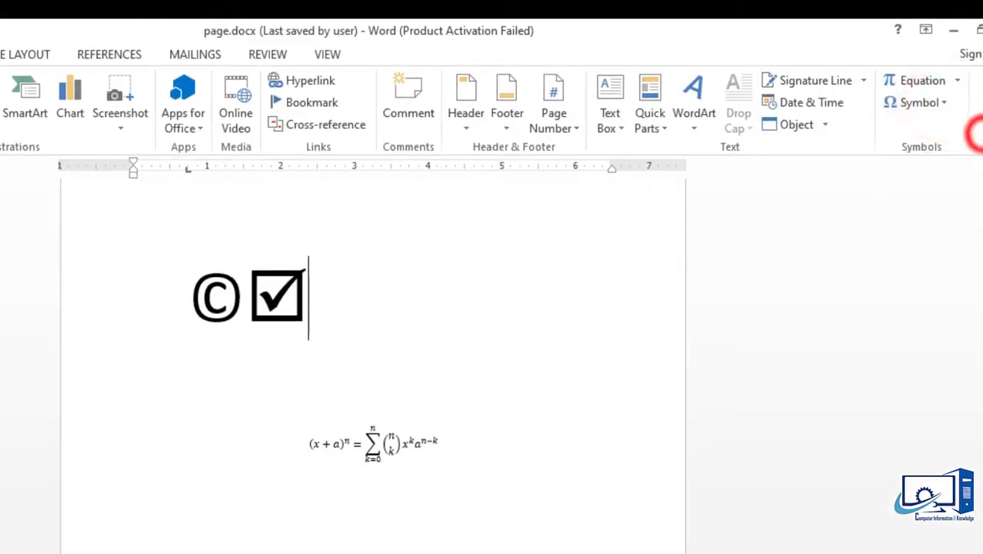
left_click(945, 103)
left_click(975, 128)
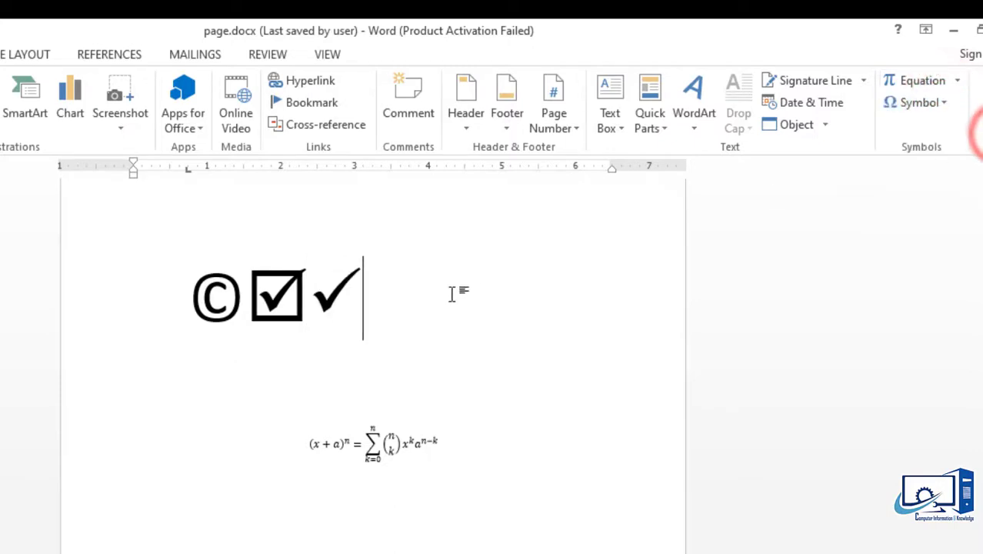
left_click(943, 102)
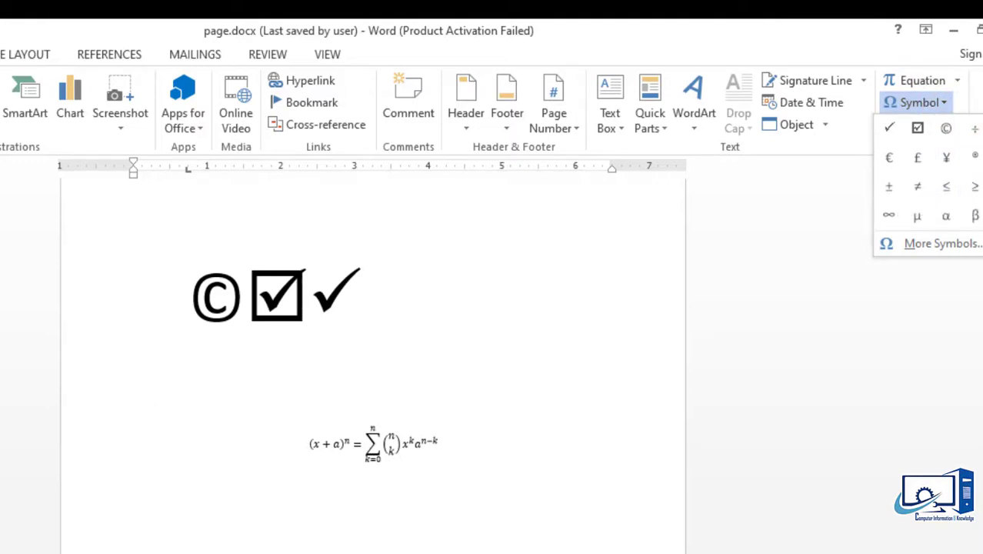
left_click(975, 157)
Select the hollow square symbol to examine how it behaves as text, and deselect it
double_click(395, 309)
left_click(366, 307)
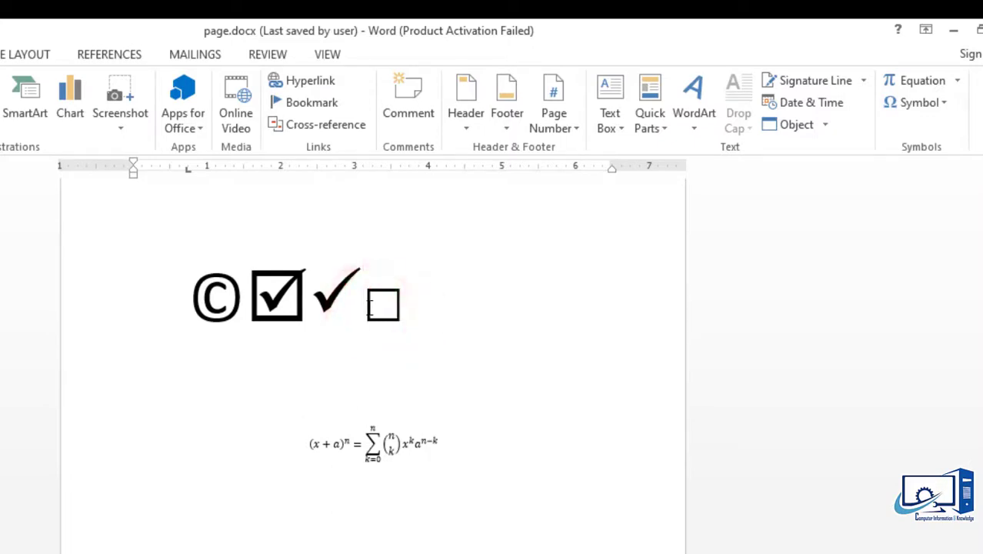
left_click_drag(368, 307, 398, 308)
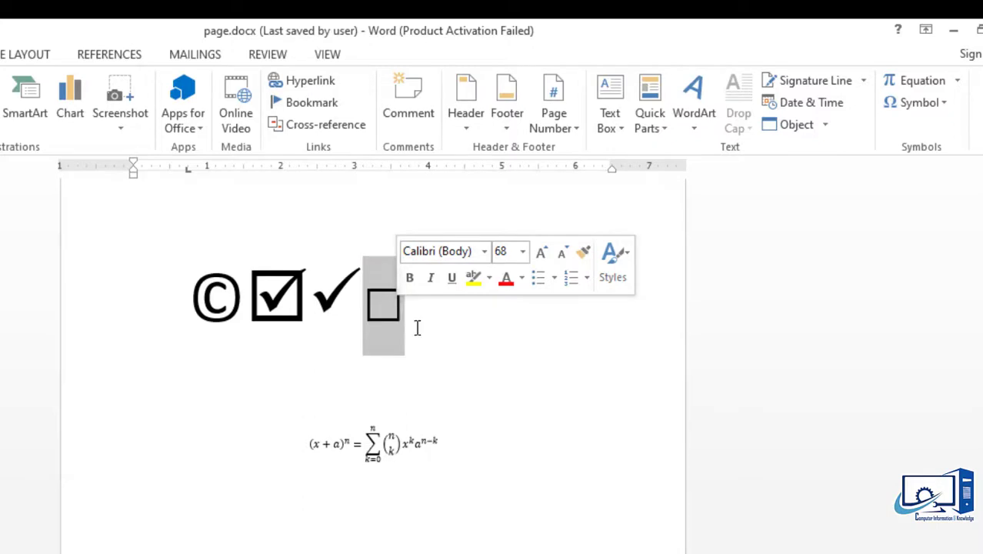
left_click(416, 326)
left_click_drag(402, 310, 371, 308)
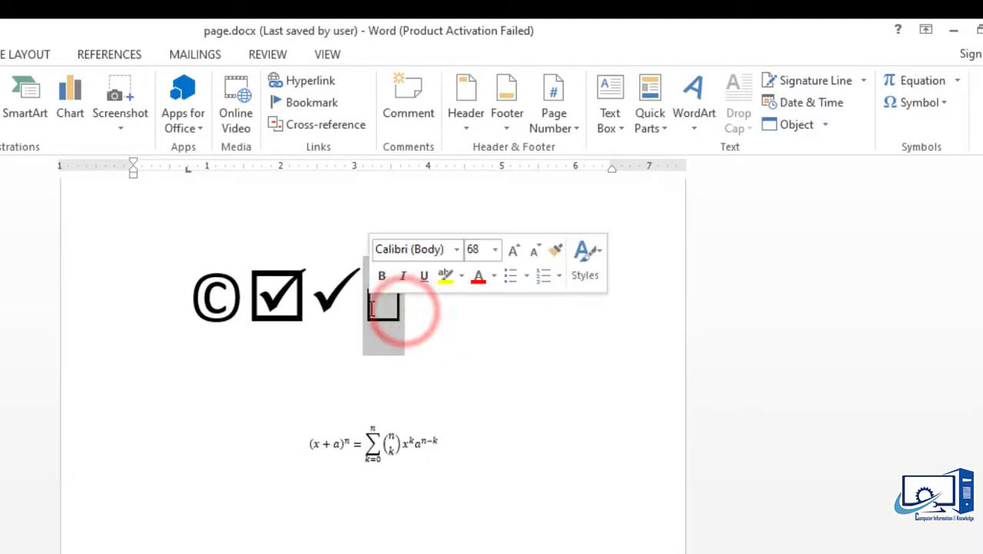
left_click(397, 314)
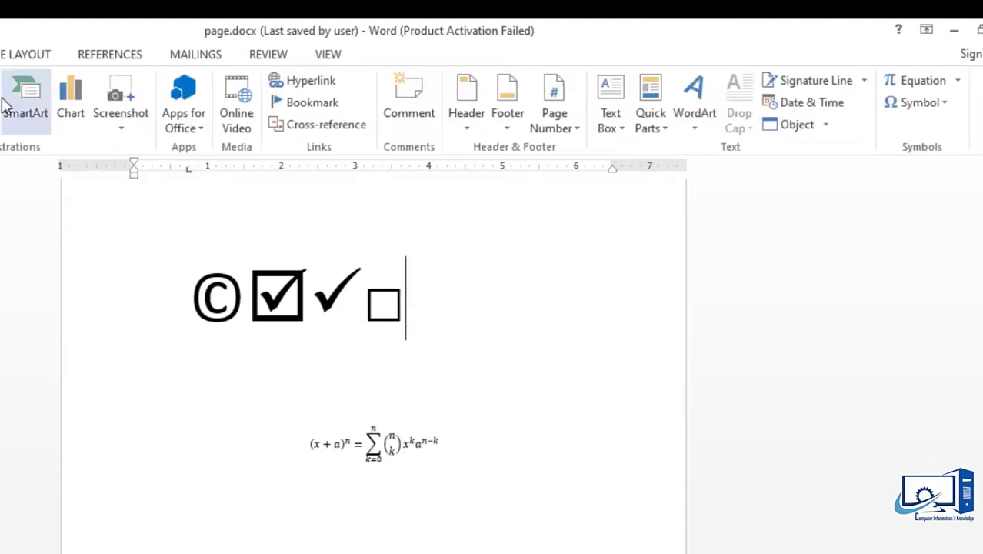
Draw a small rectangle shape to the right of the hollow square symbol
left_click(97, 102)
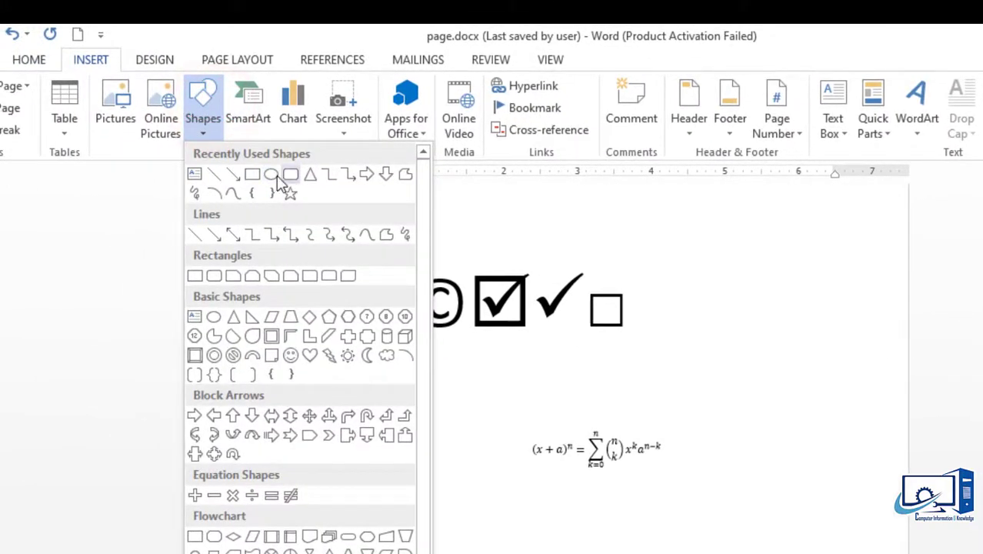
left_click(258, 175)
mouse_move(706, 298)
left_mouse_down()
mouse_move(778, 353)
mouse_move(765, 355)
mouse_move(763, 343)
left_mouse_up()
left_click(605, 259)
left_click(745, 333)
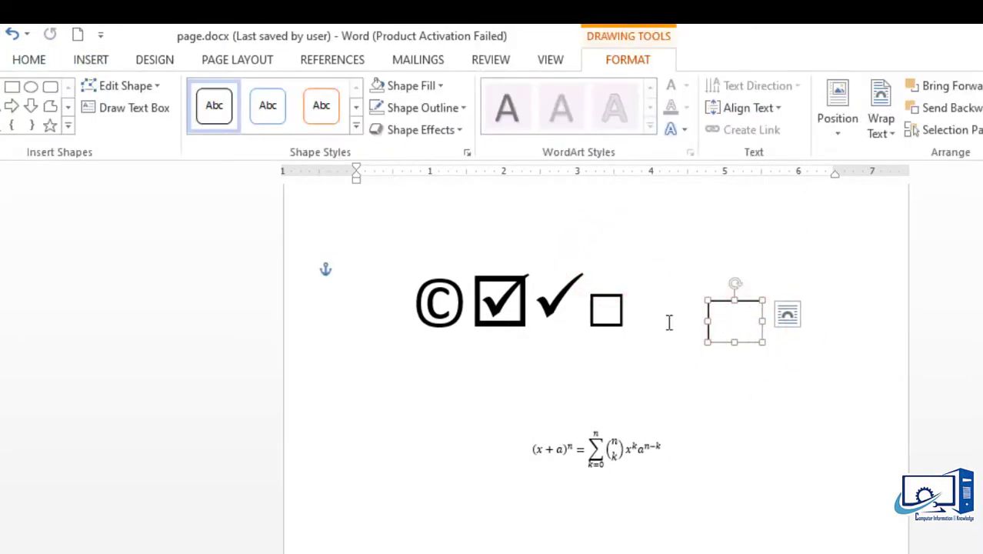
Select the hollow square symbol again to compare it with the drawn rectangle shape
double_click(613, 316)
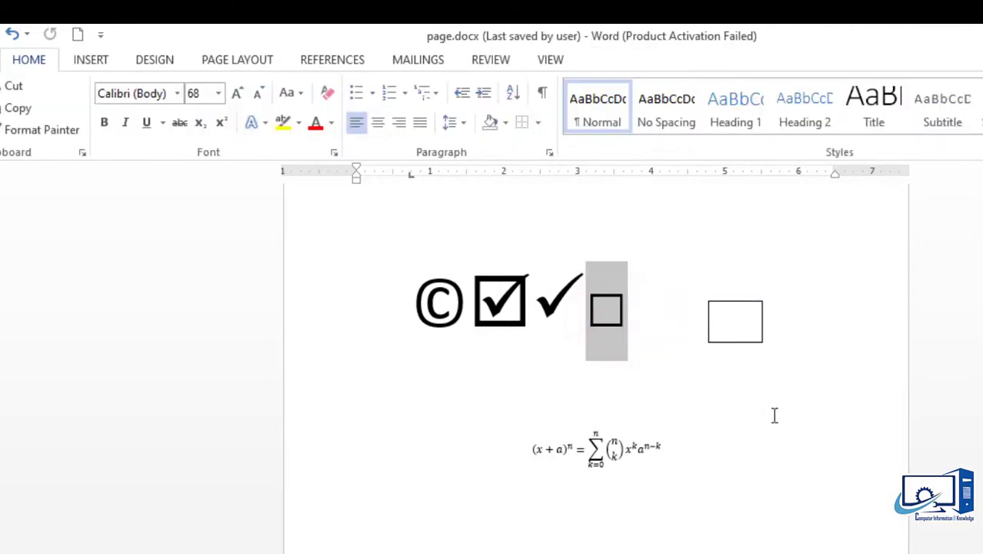
left_click(642, 369)
double_click(619, 314)
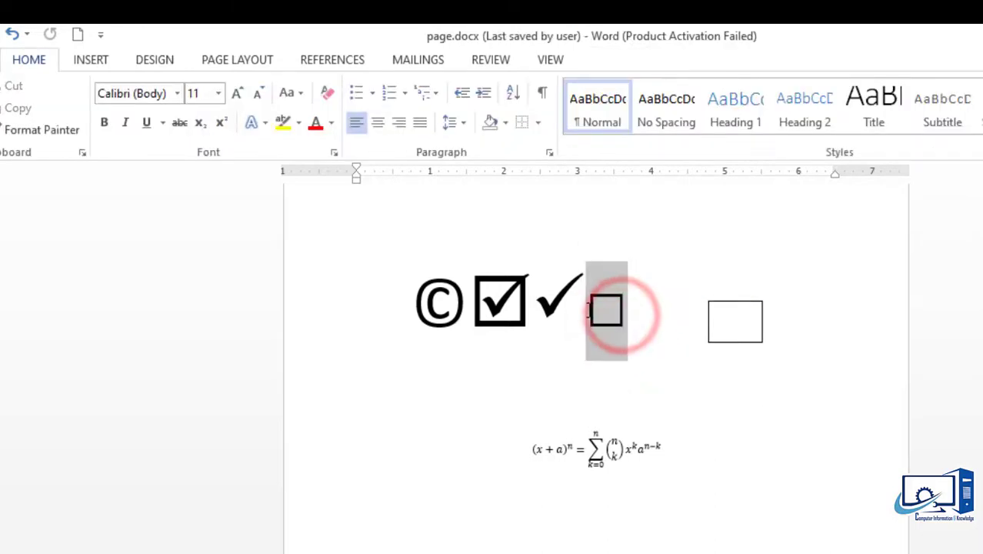
left_click(598, 312)
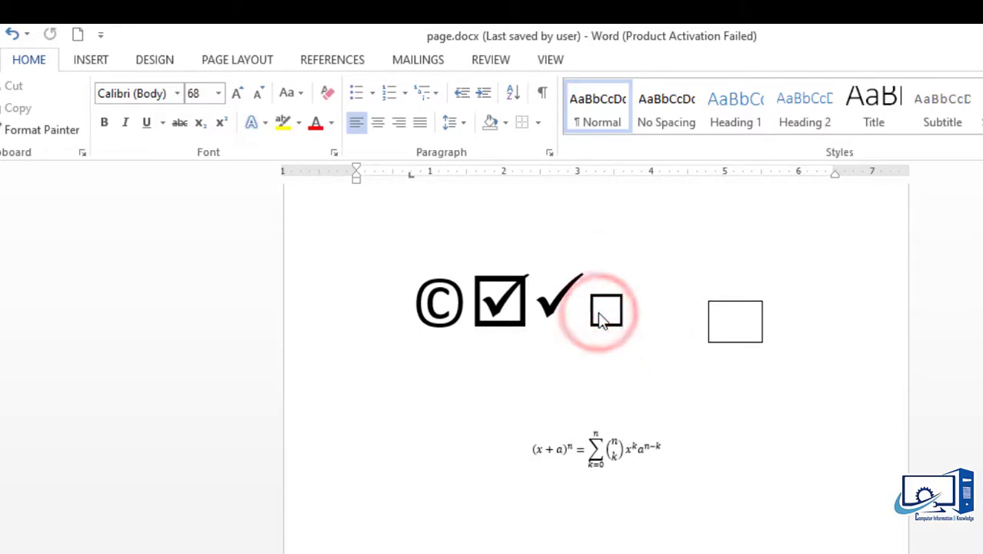
left_click(458, 500)
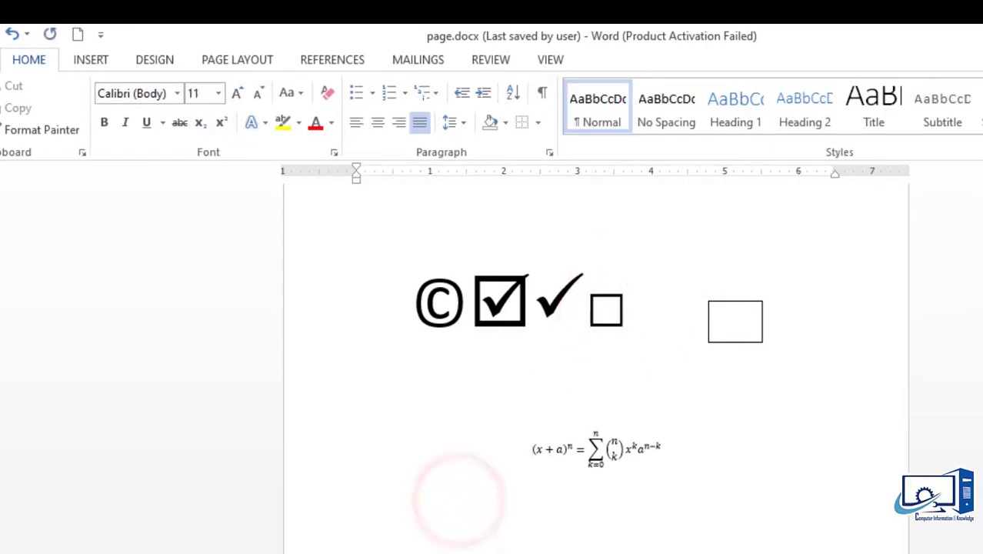
Remove the binomial equation below the symbols and place the cursor on the blank line there
left_click(402, 478)
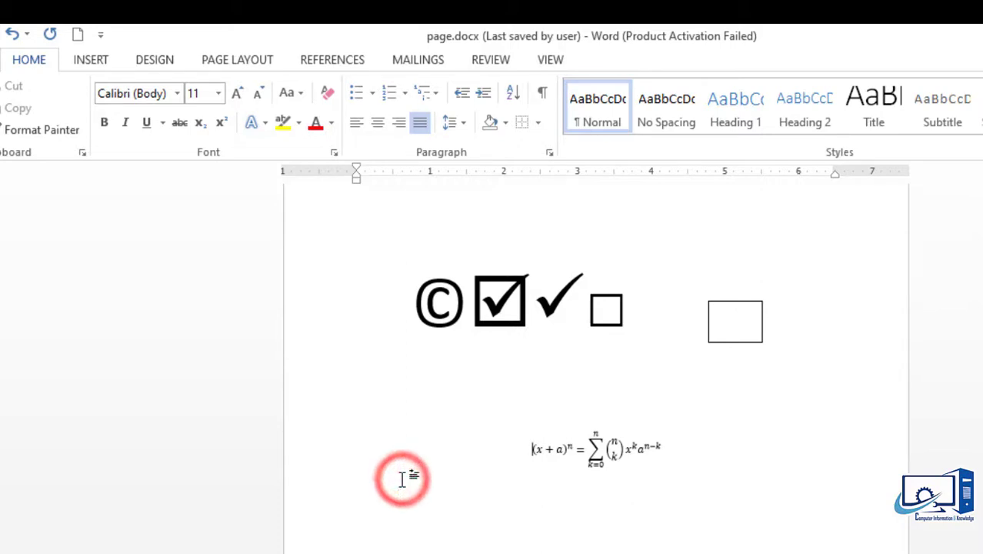
double_click(397, 493)
key("Return")
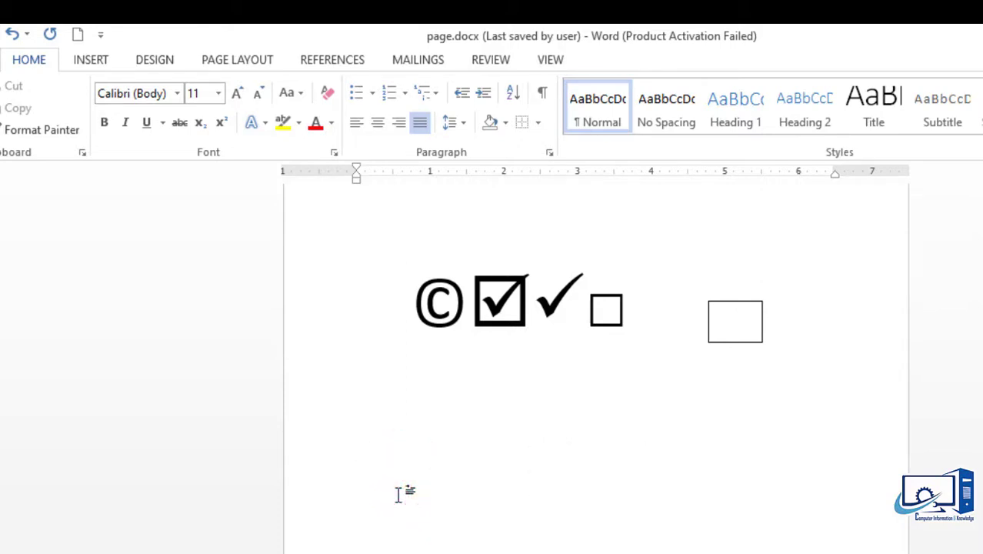
scroll(399, 492, "down", 3)
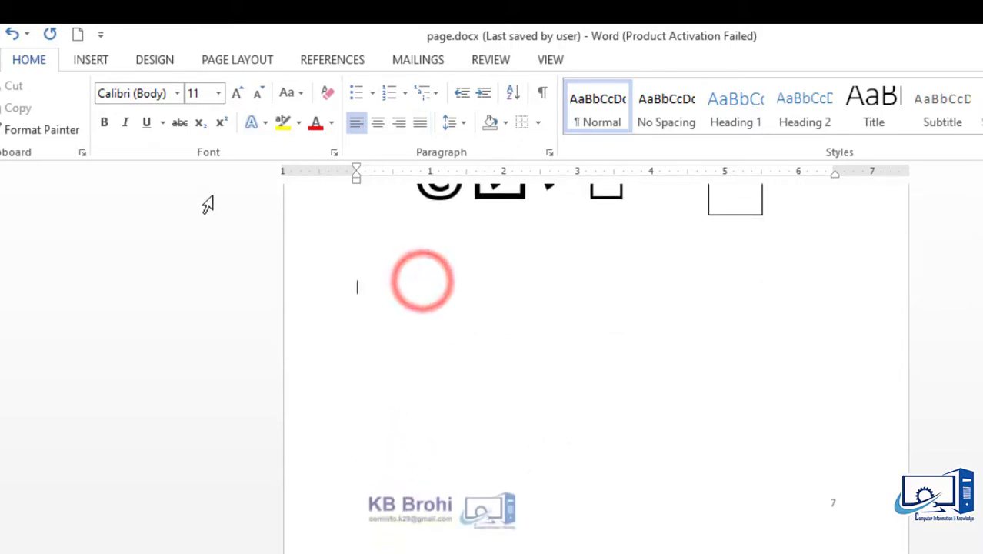
Insert a table with six columns and three rows below the symbols and enlarge it slightly so its rows are taller
left_click(91, 60)
left_click(66, 107)
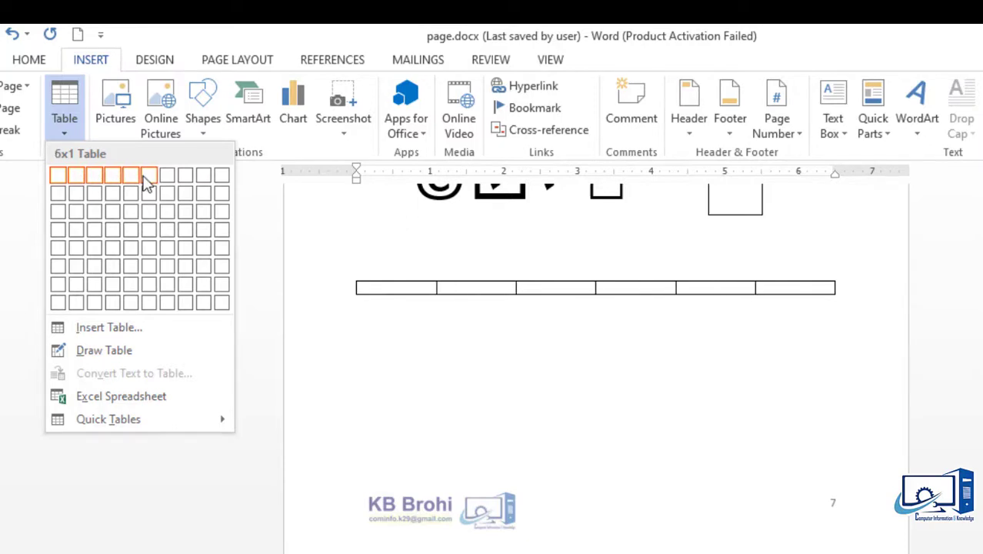
left_click(149, 217)
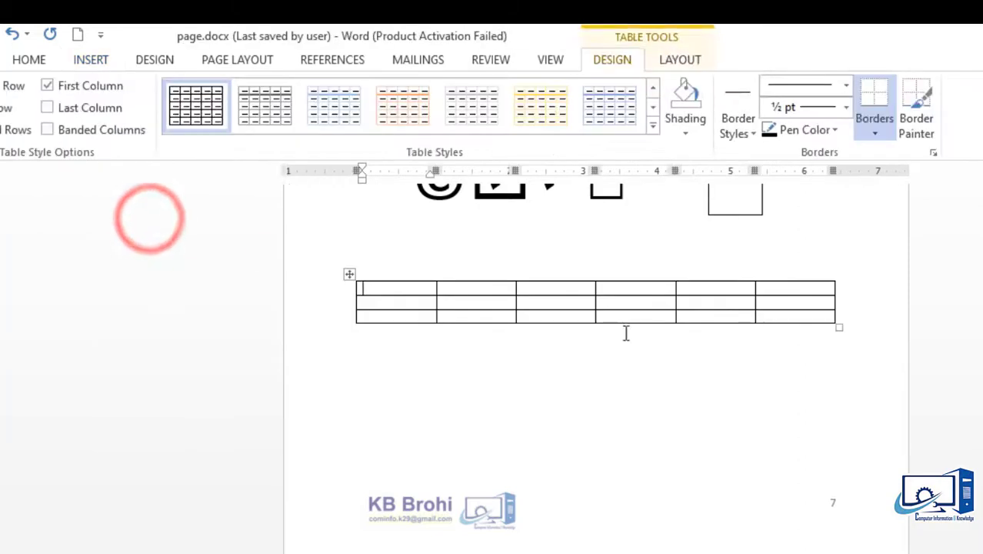
left_click_drag(841, 329, 849, 353)
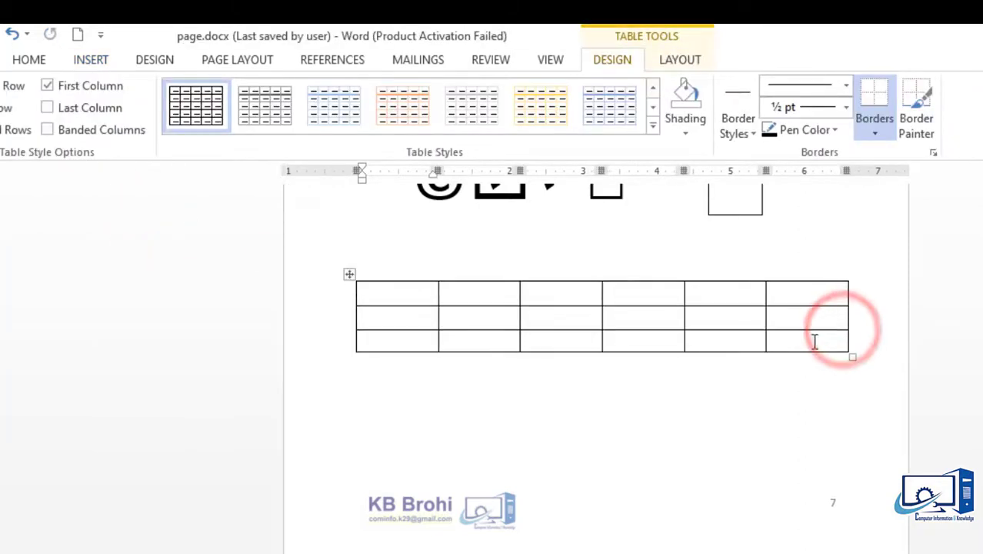
Resize the table's columns so the first and last four are narrow and the second is wide
left_click_drag(765, 318, 814, 317)
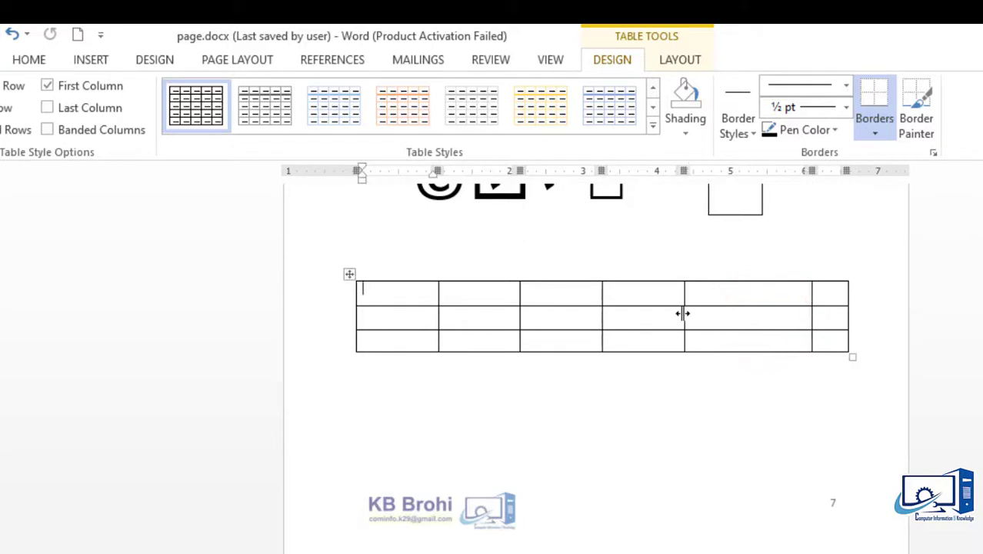
left_click_drag(683, 313, 779, 312)
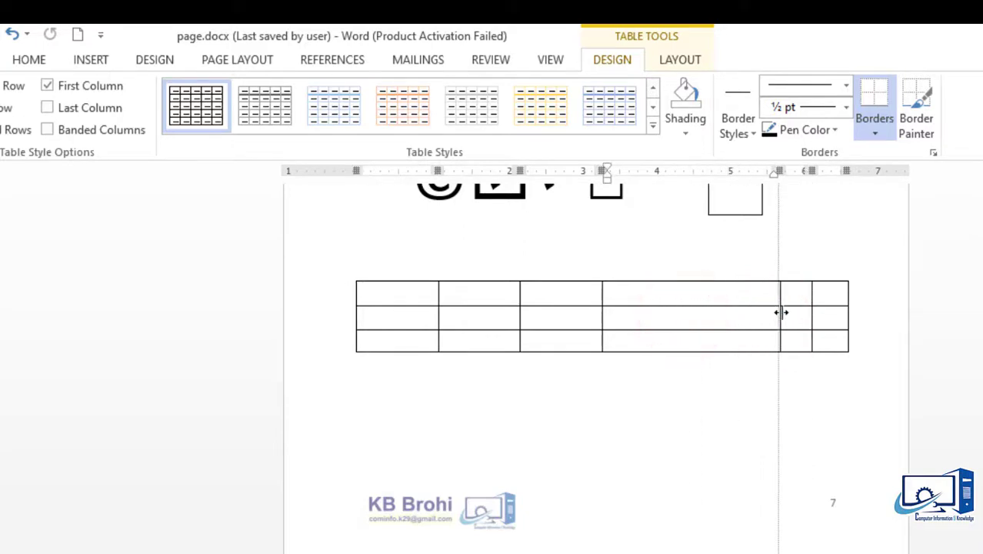
left_click_drag(602, 319, 749, 313)
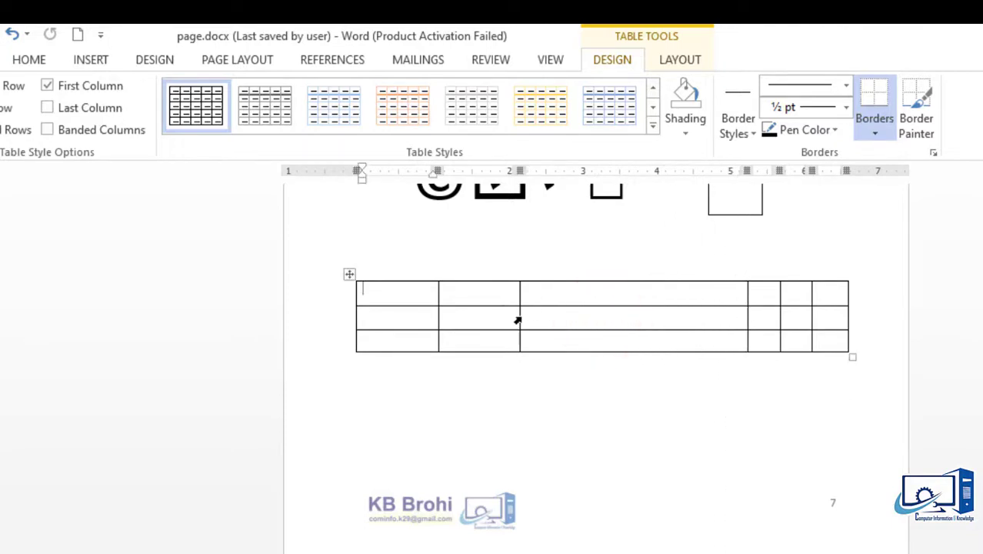
left_click_drag(519, 317, 611, 315)
left_click_drag(684, 315, 715, 319)
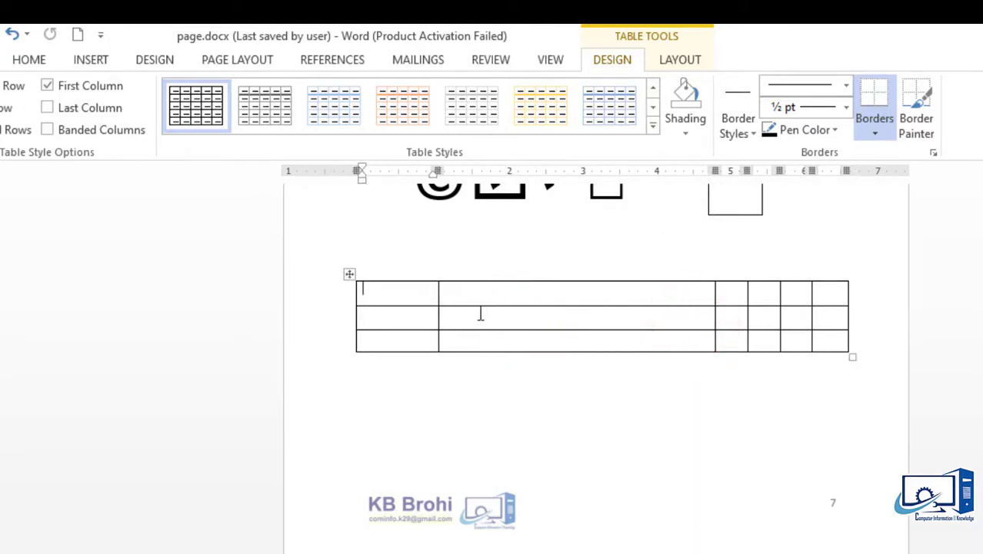
left_click_drag(437, 315, 397, 315)
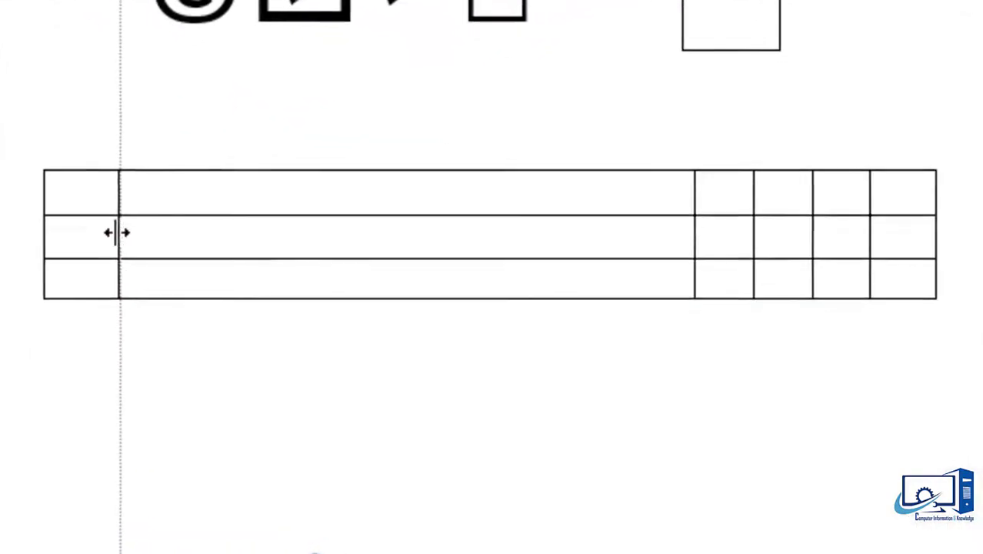
left_click_drag(117, 232, 117, 232)
Number the table rows 1, 2 and 3 in the first column
left_click(73, 202)
type("1")
key("Tab")
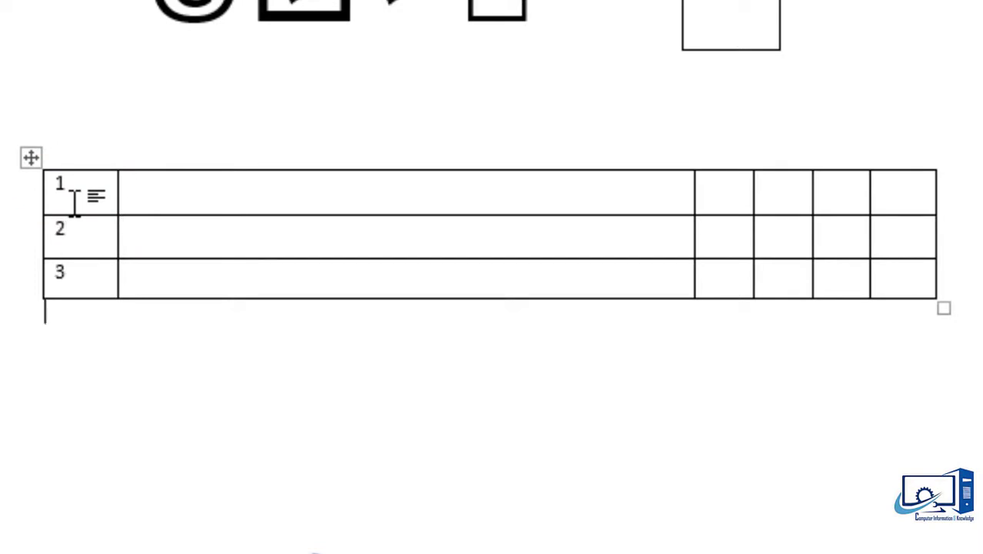
Fill the wide second column with Question 1, Question 2 and Question 3, reusing the first text for the other rows
left_click(193, 202)
type("question")
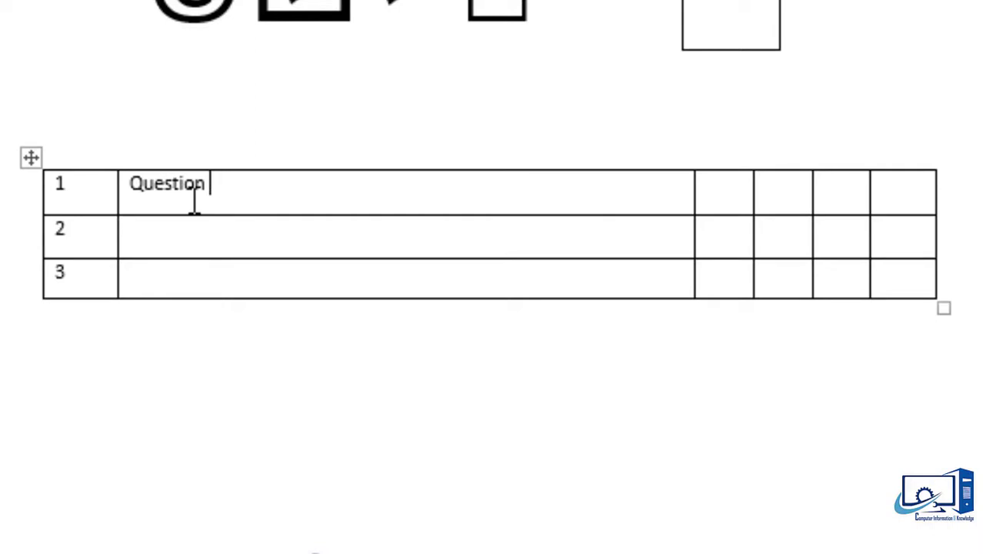
left_click_drag(224, 184, 154, 186)
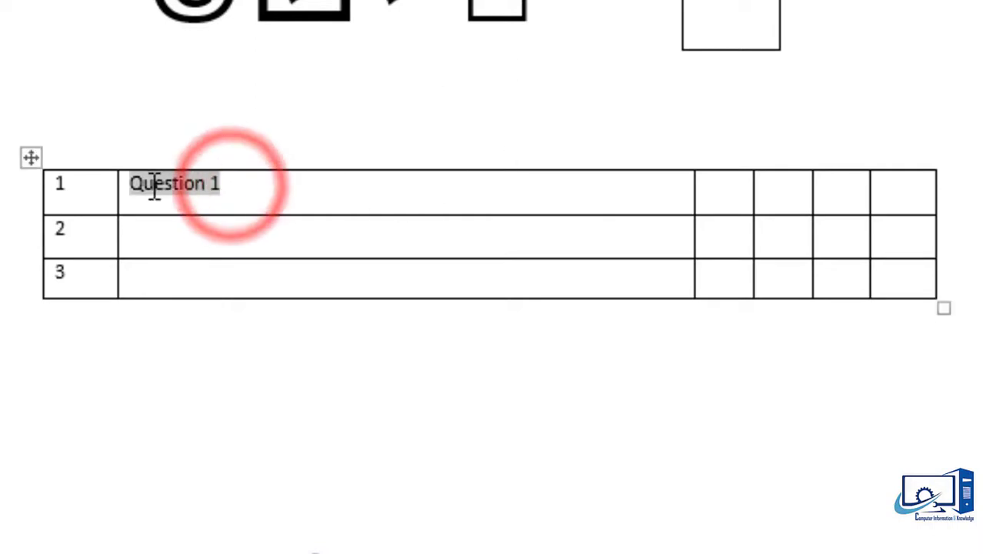
key("ctrl+c")
left_click(161, 236)
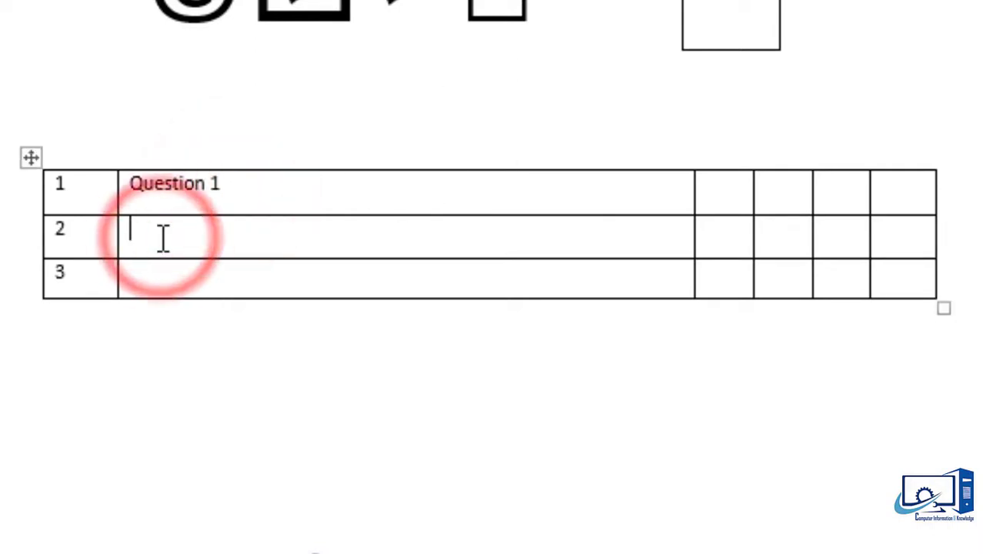
key("ctrl+v")
key("BackSpace")
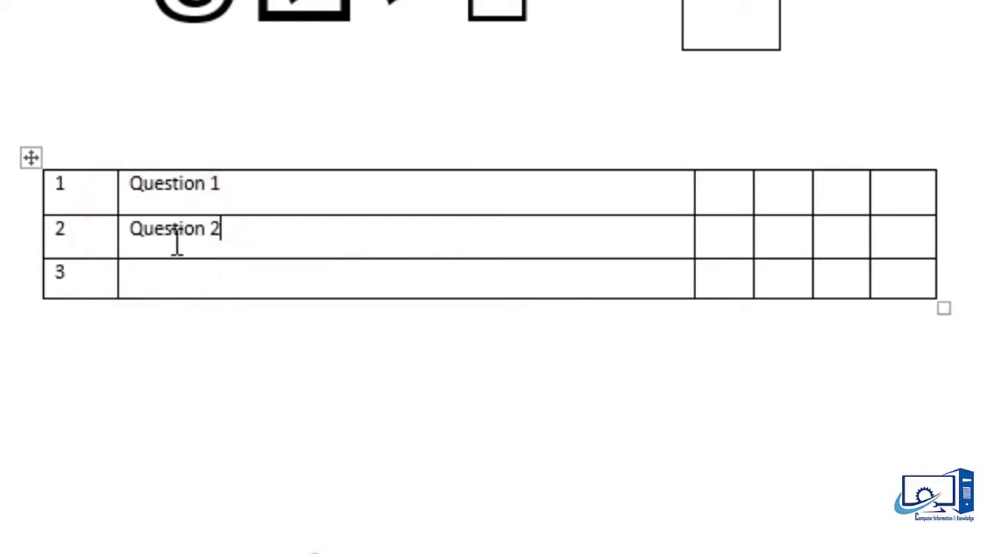
left_click(213, 281)
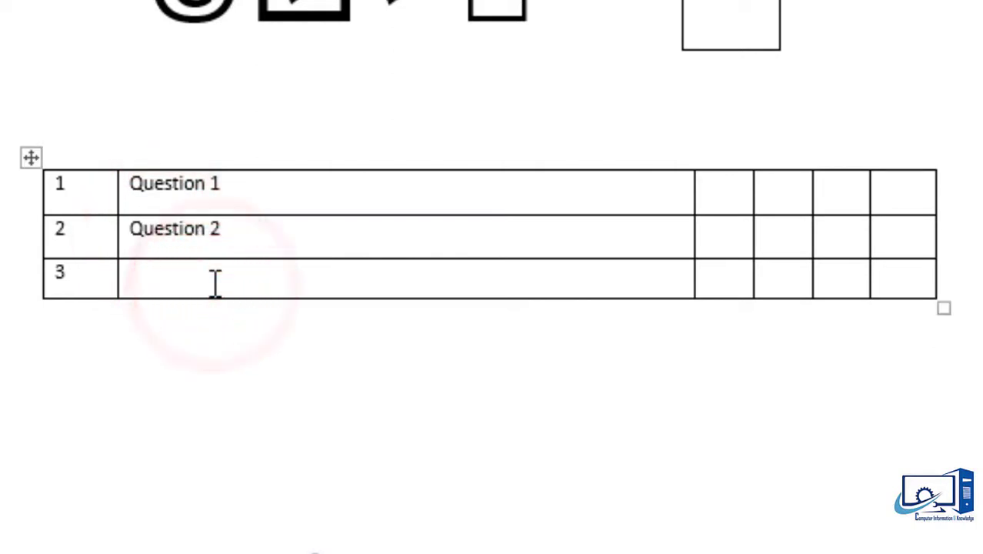
key("ctrl+v")
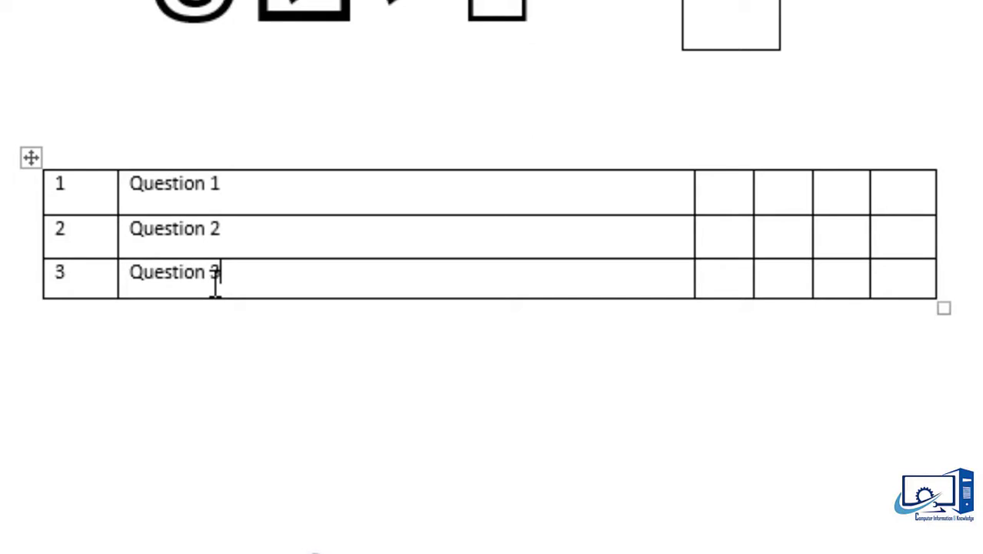
Copy the drawn rectangle shape into the first narrow cell of the Question 1 row and shrink it to fit the cell
left_click(724, 186)
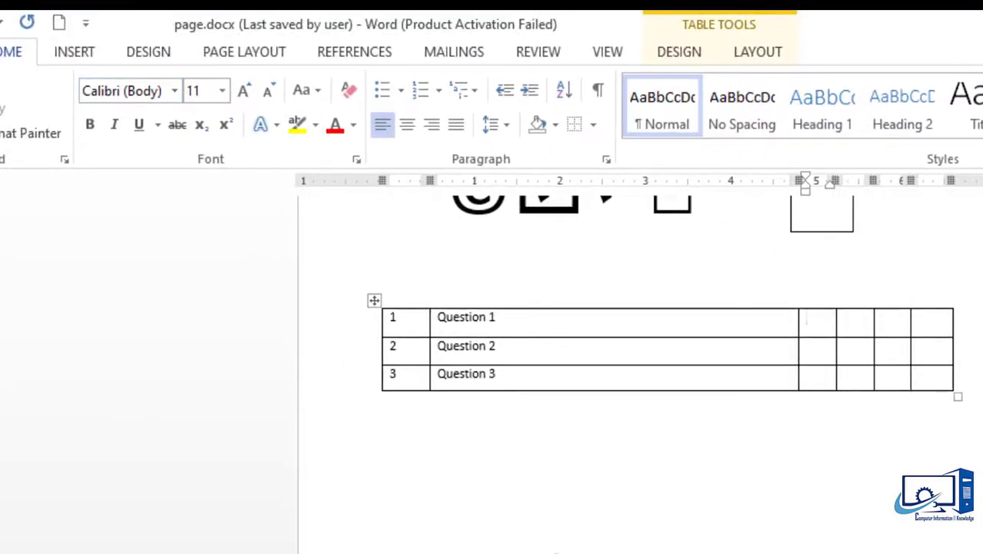
scroll(626, 369, "up", 4)
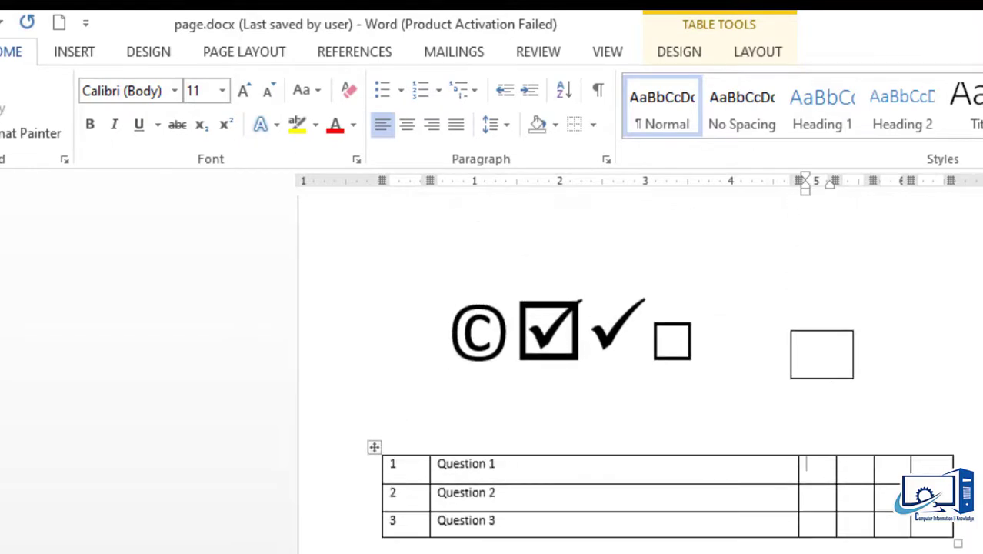
left_click(843, 358)
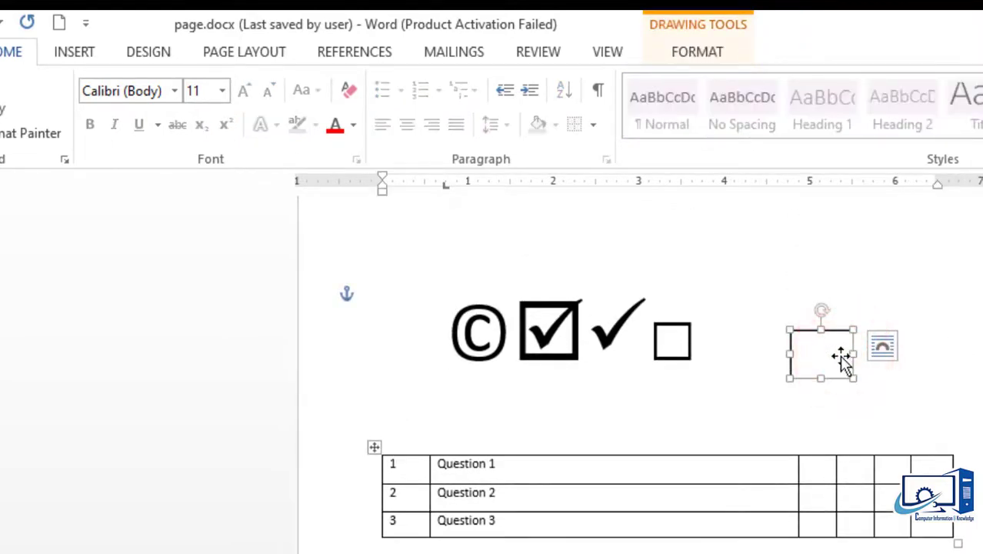
left_click(811, 473)
key("ctrl+v")
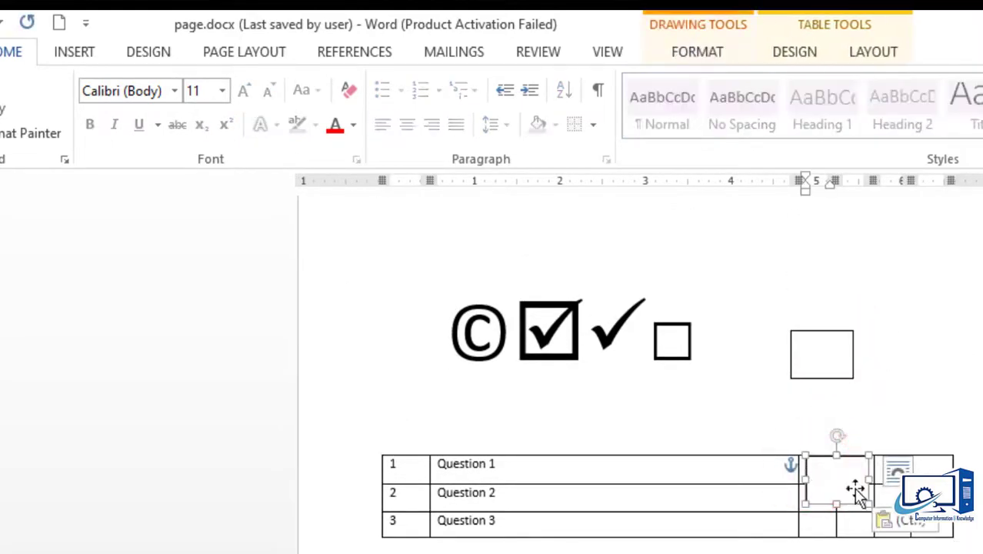
left_click_drag(868, 502, 836, 483)
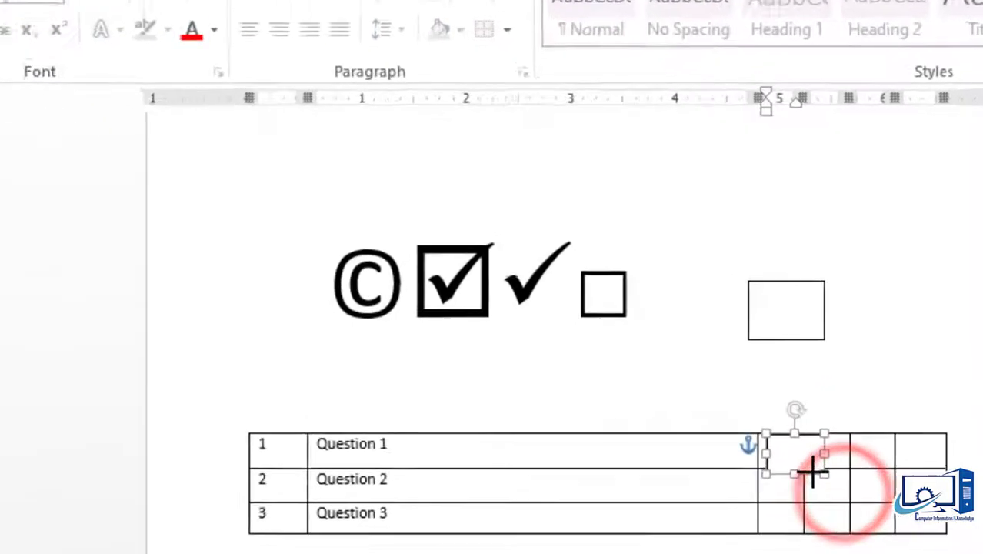
left_click_drag(722, 428, 710, 421)
left_click(767, 421)
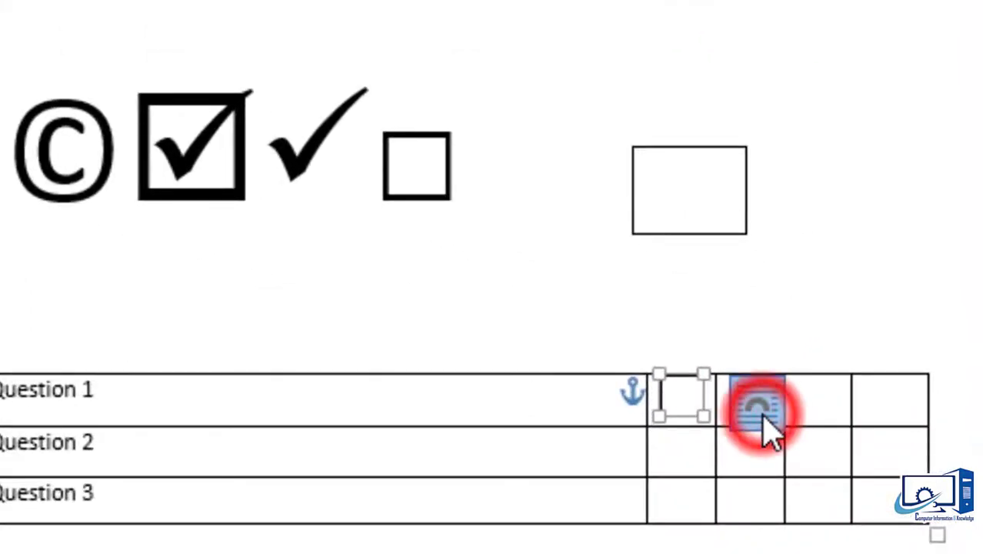
left_click(685, 462)
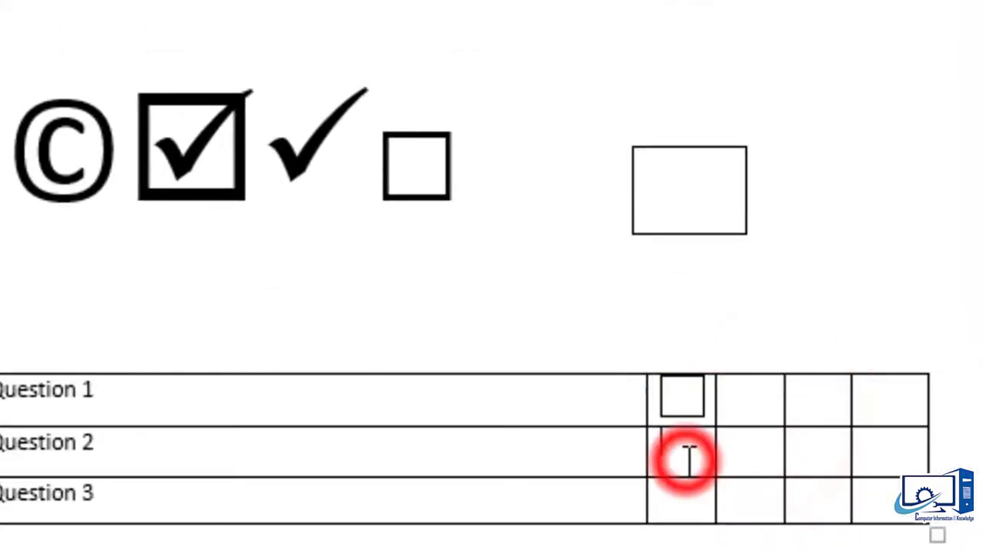
Select the copied rectangle, deselect it, and enlarge the table downward to make all rows taller
left_click(685, 397)
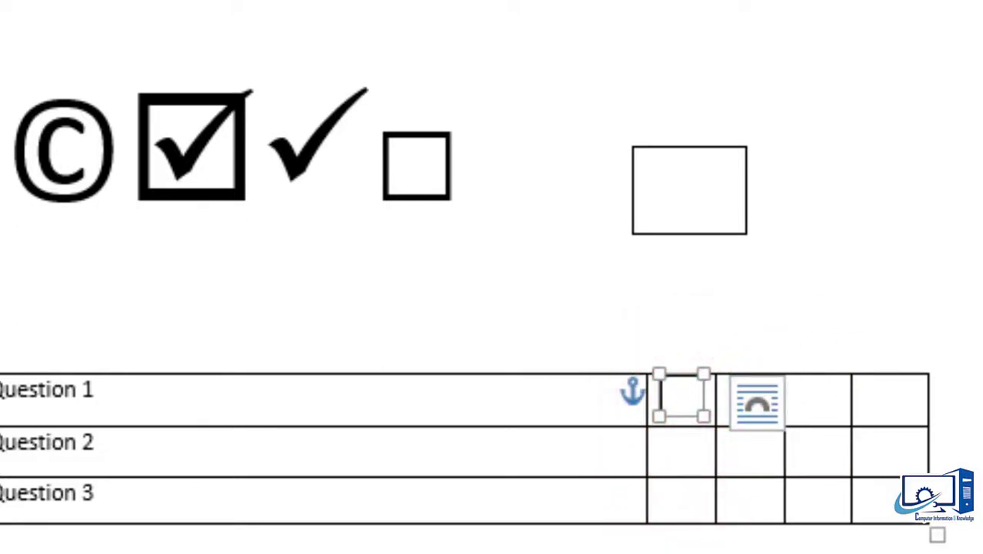
left_click(890, 496)
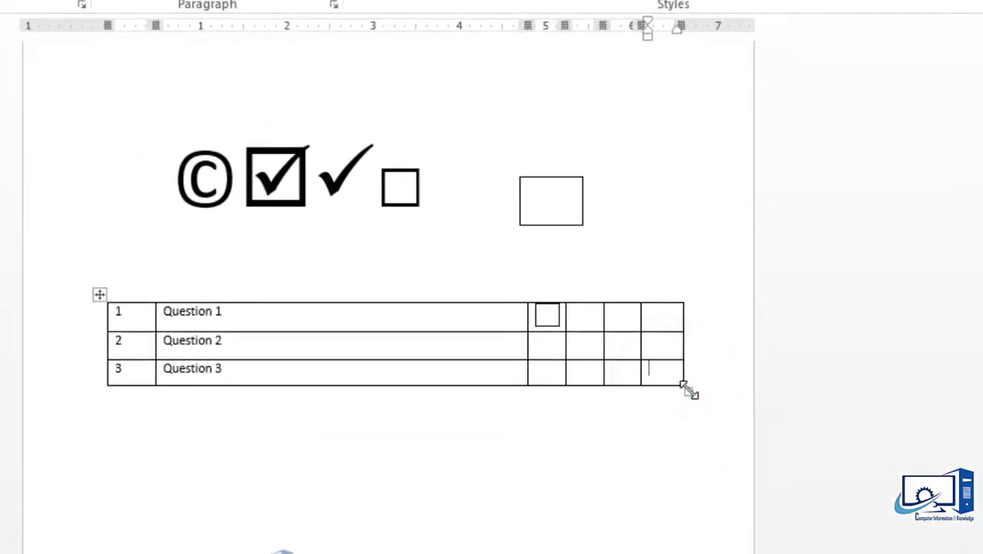
left_click_drag(689, 391, 689, 433)
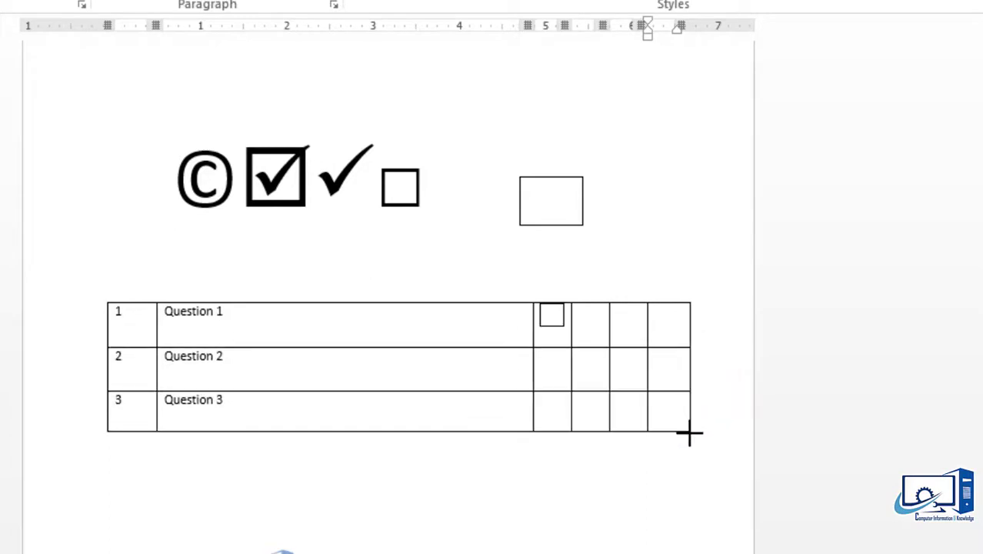
Undo the table enlargement and the resizing of the copied rectangle, and delete that rectangle from the table
left_click(552, 315)
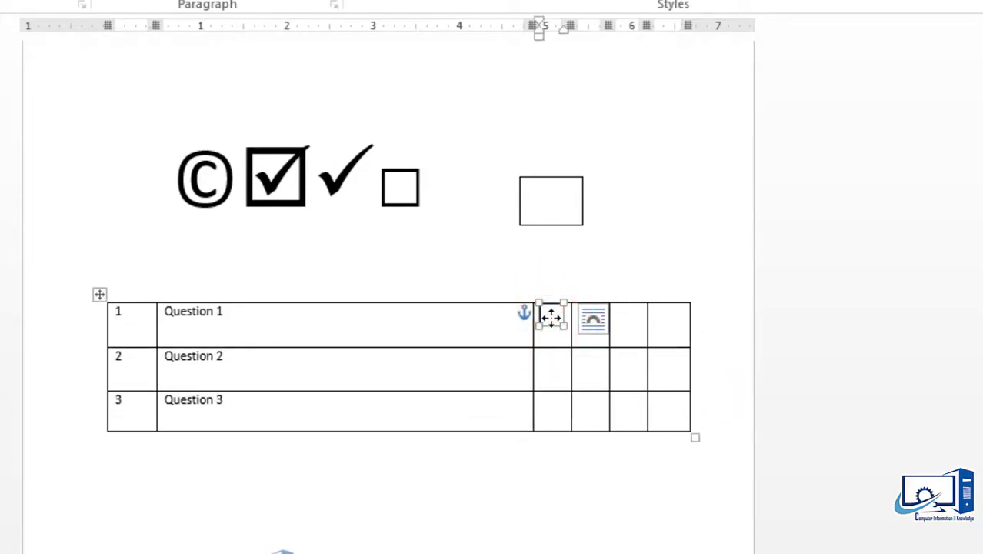
key("Delete")
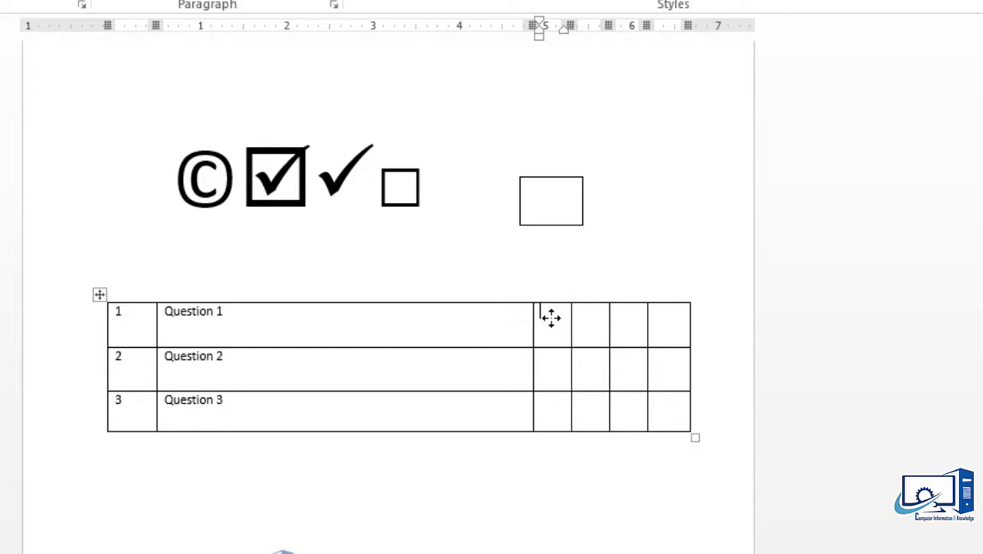
key("ctrl+z")
key("ctrl+z")
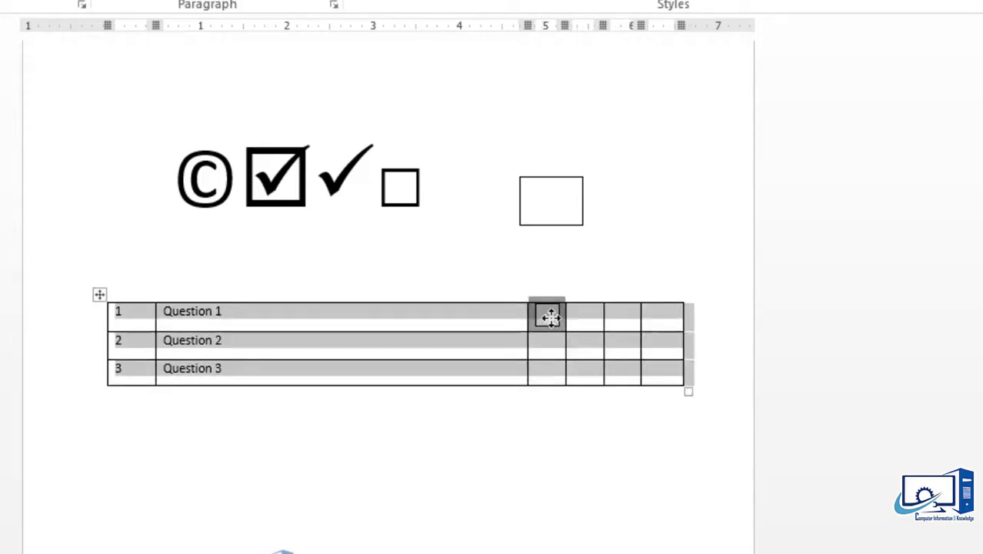
key("ctrl+z")
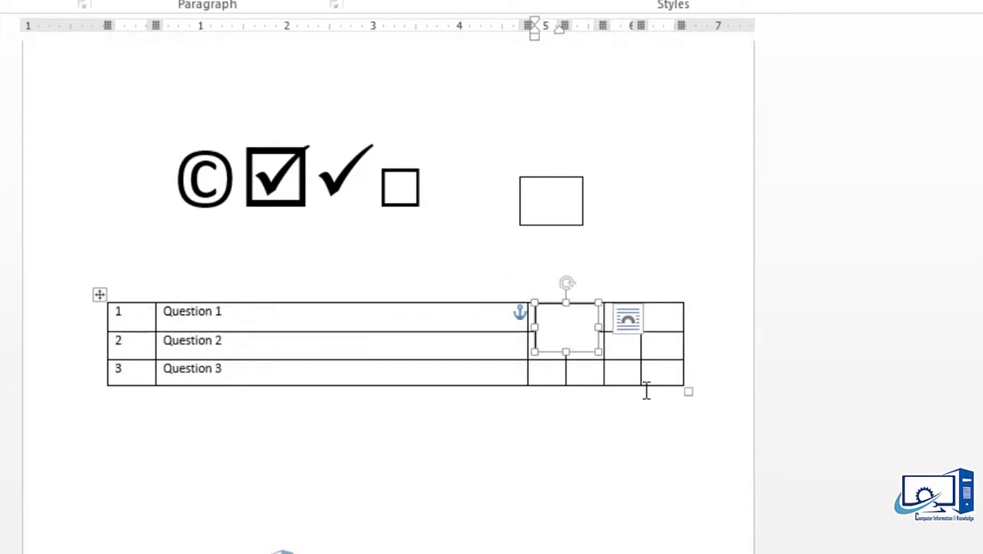
key("Delete")
Insert the hollow square symbol in the first narrow cell of the Question 1 row and select it
left_click(375, 187)
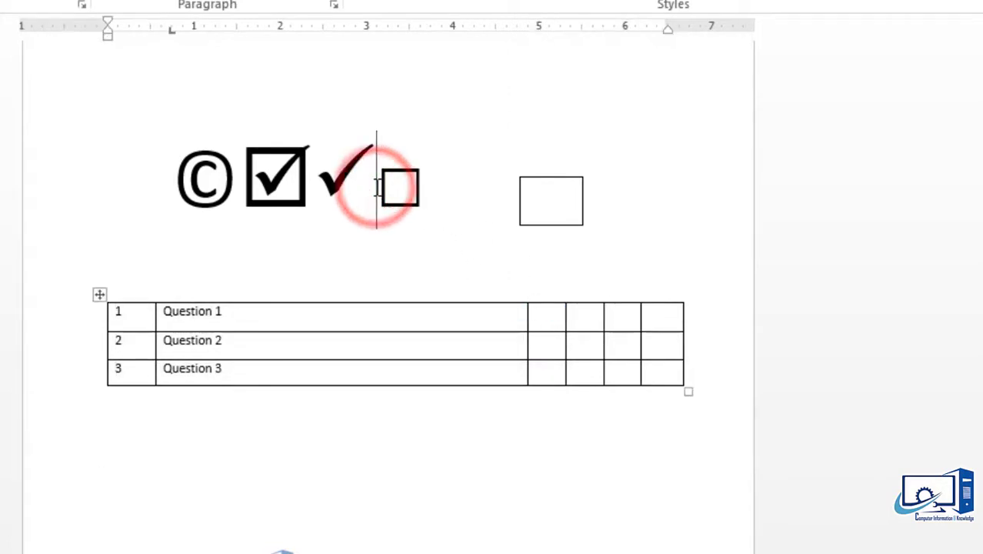
left_click(549, 317)
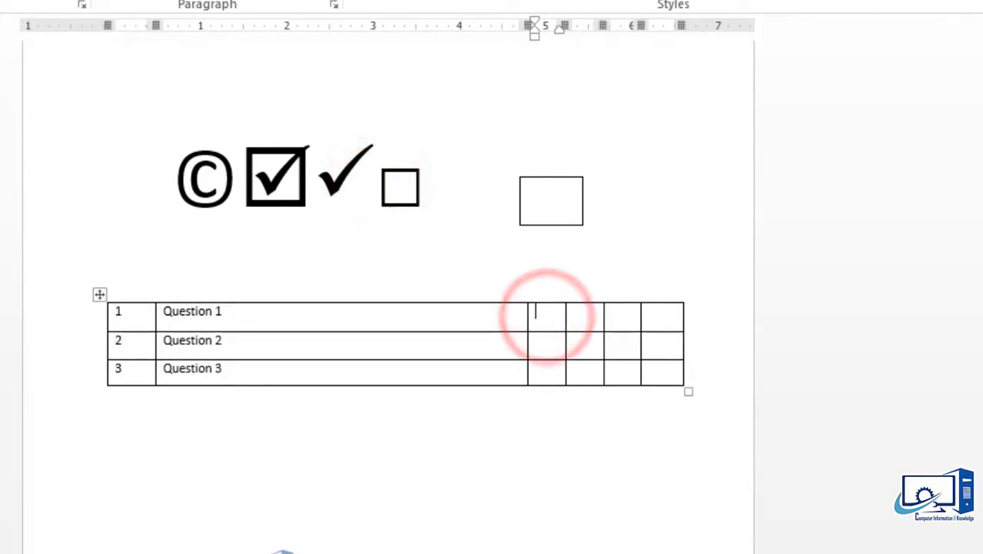
left_click(7, 43)
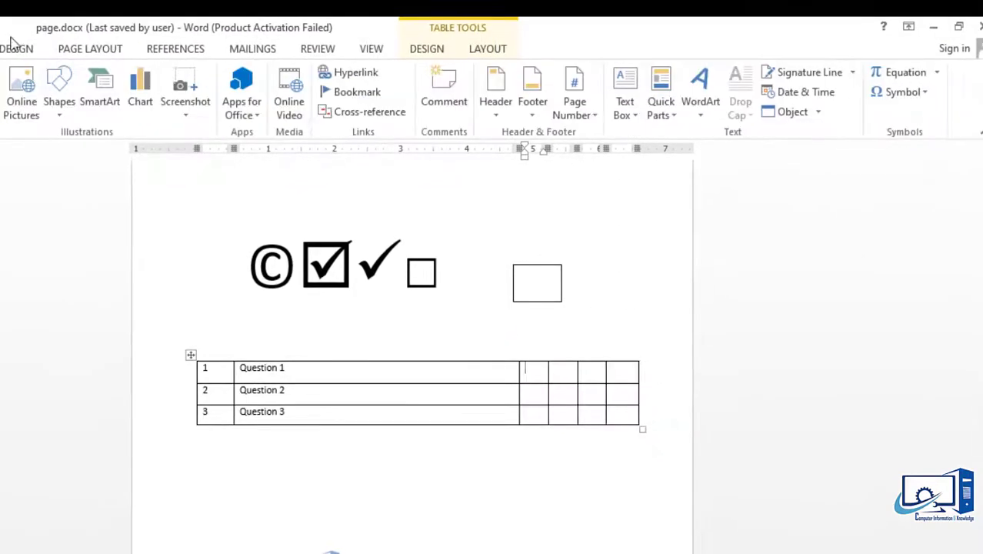
left_click(929, 88)
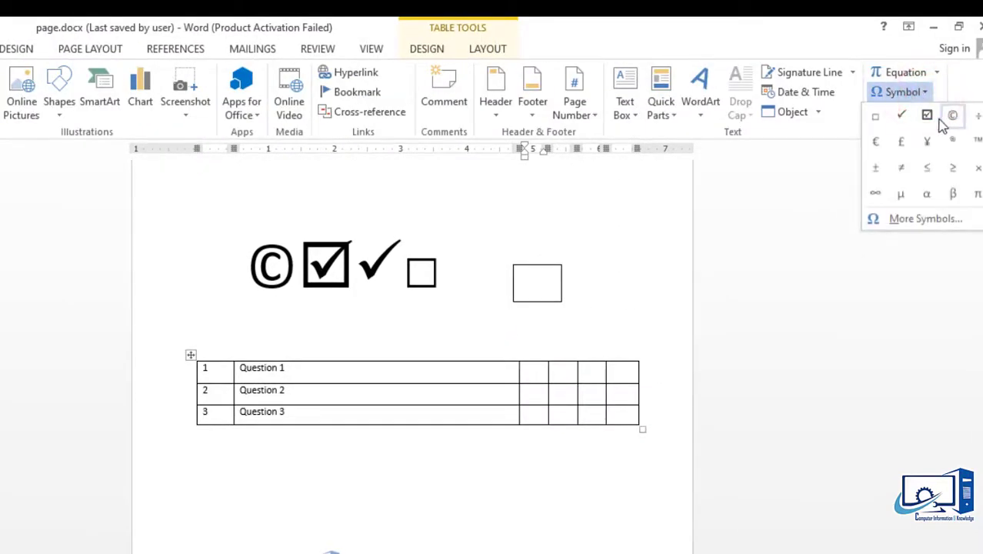
left_click(875, 116)
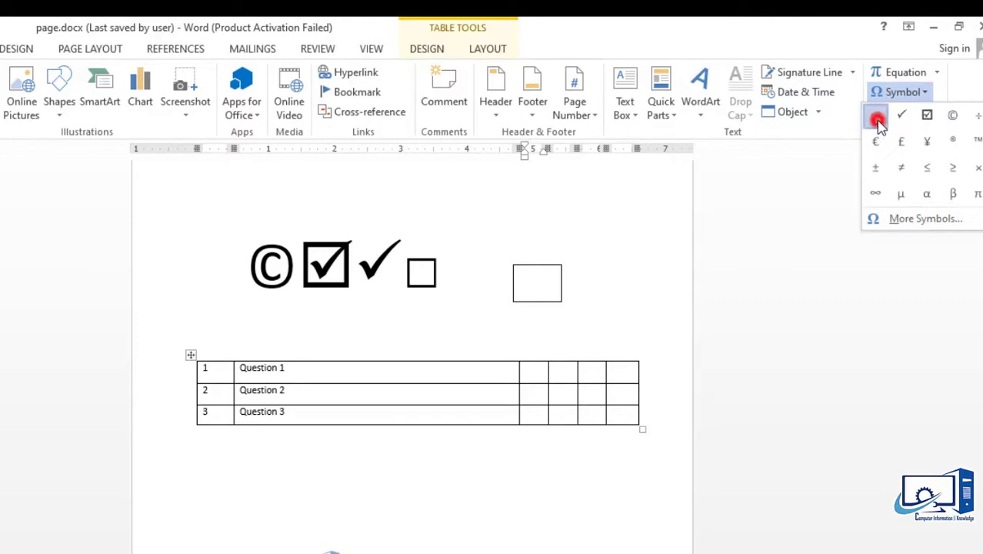
double_click(533, 366)
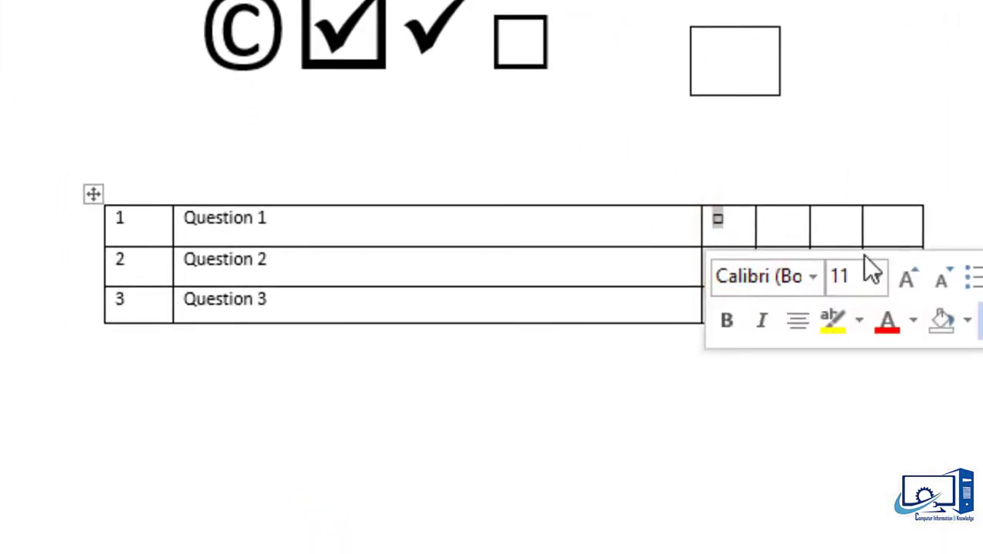
Enlarge the hollow square symbol in the Question 1 row to size 26 and copy it into all narrow answer cells of the three rows
key("ctrl+c")
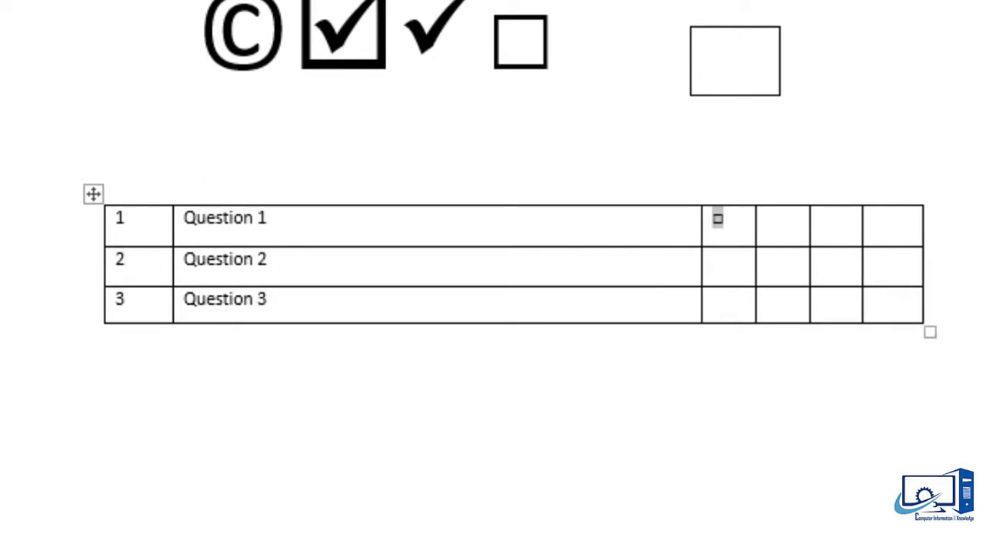
key("ctrl+shift+period")
key("ctrl+shift+period")
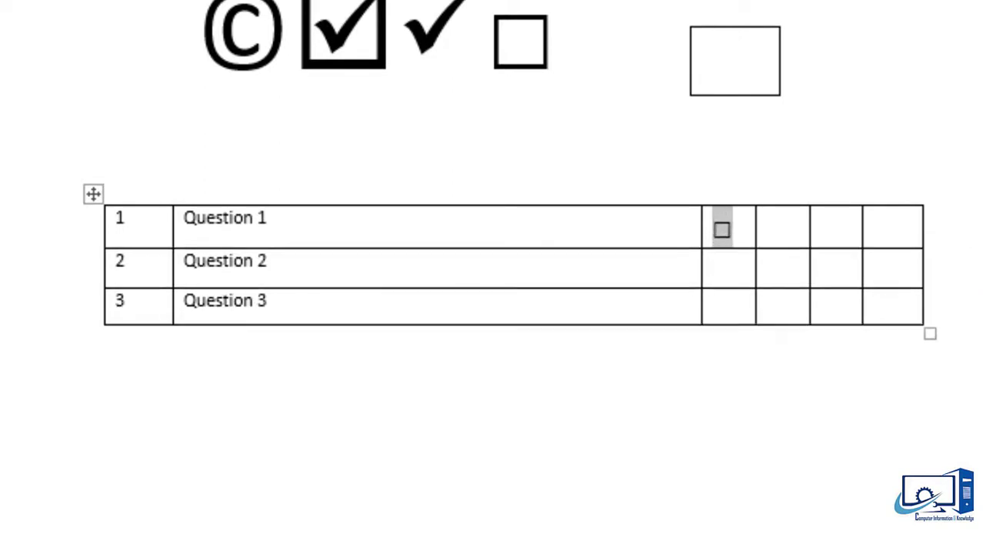
key("ctrl+shift+period")
key("ctrl+shift+period")
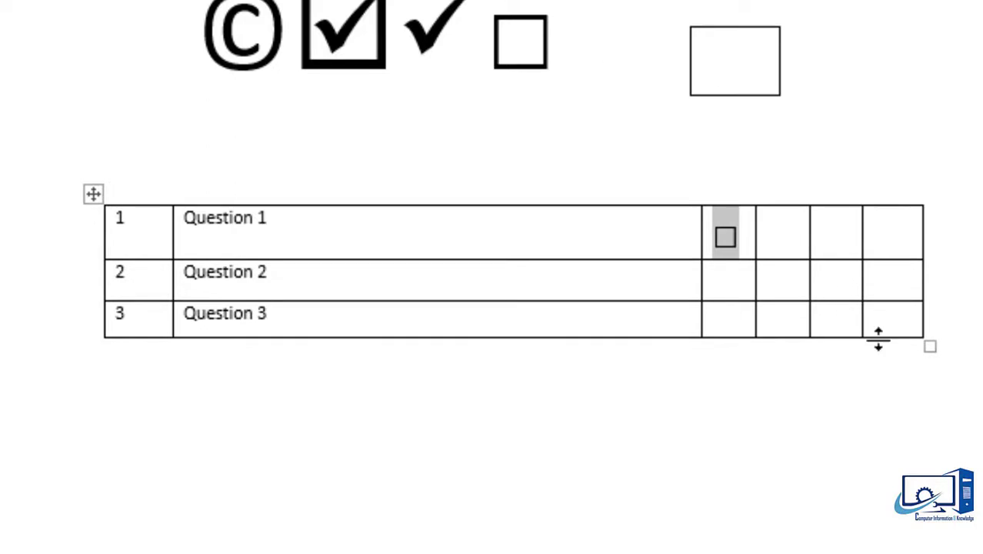
left_click_drag(904, 327, 724, 242)
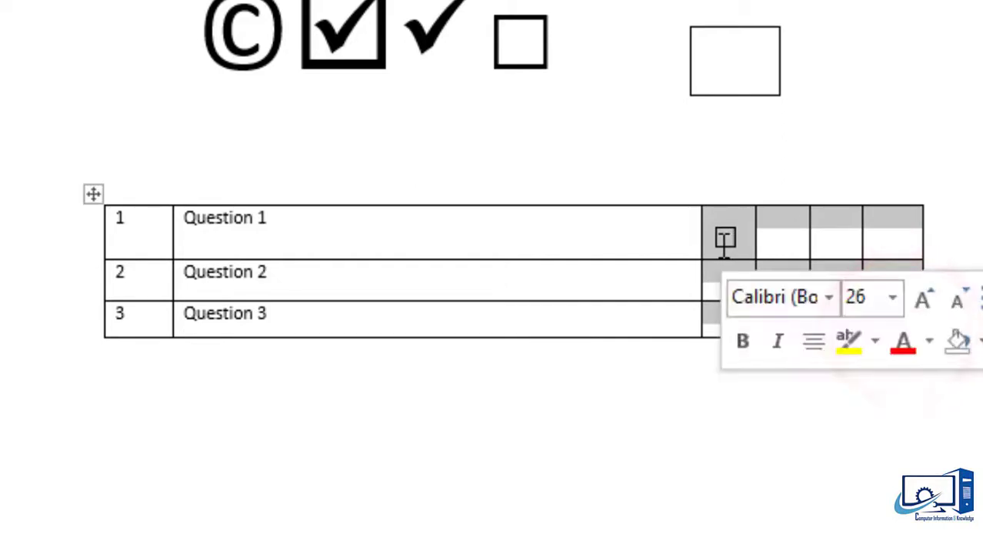
key("ctrl+v")
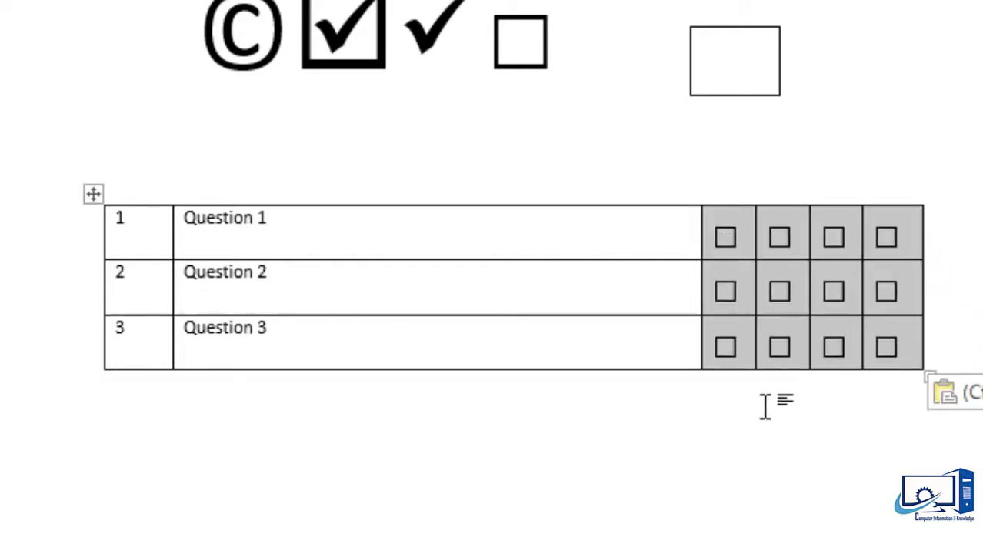
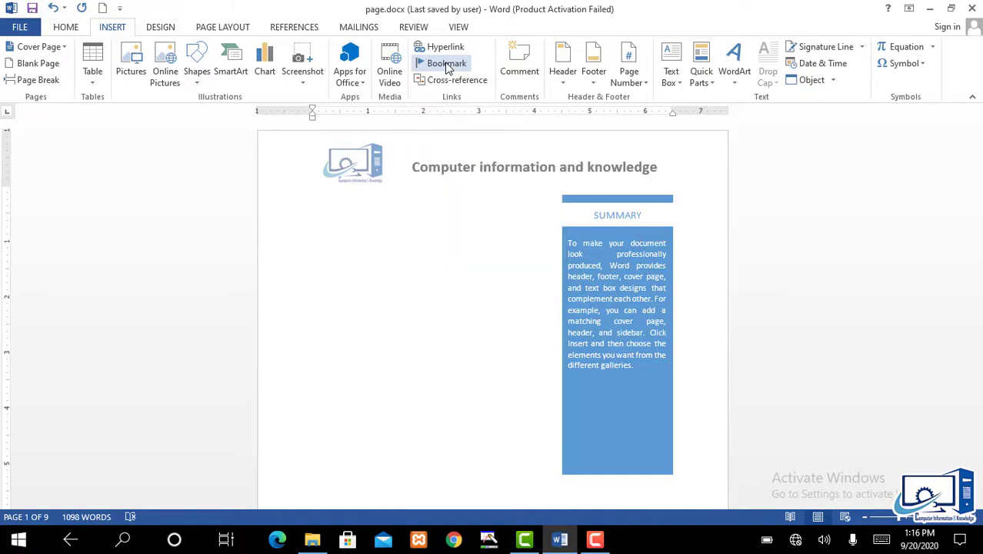
left_click(341, 222)
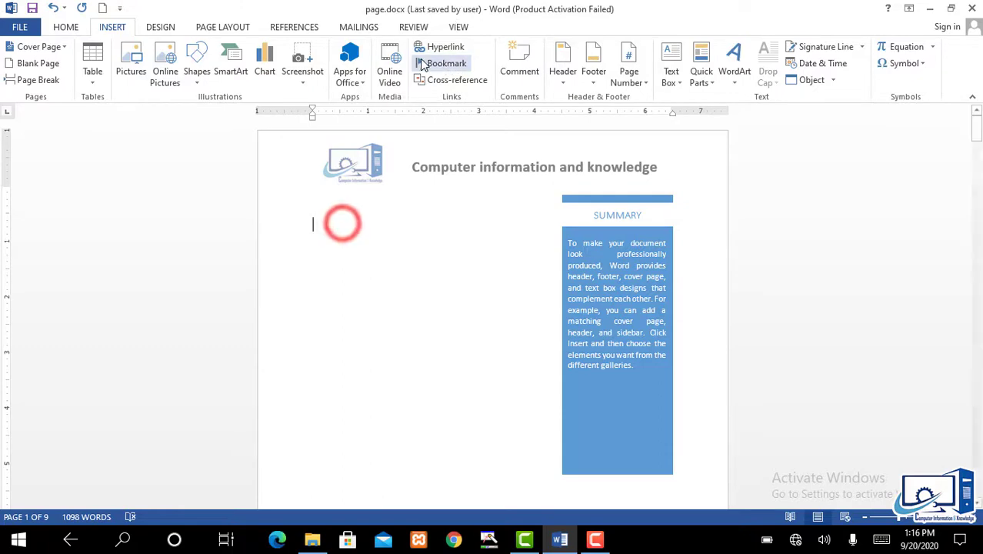
left_click(451, 47)
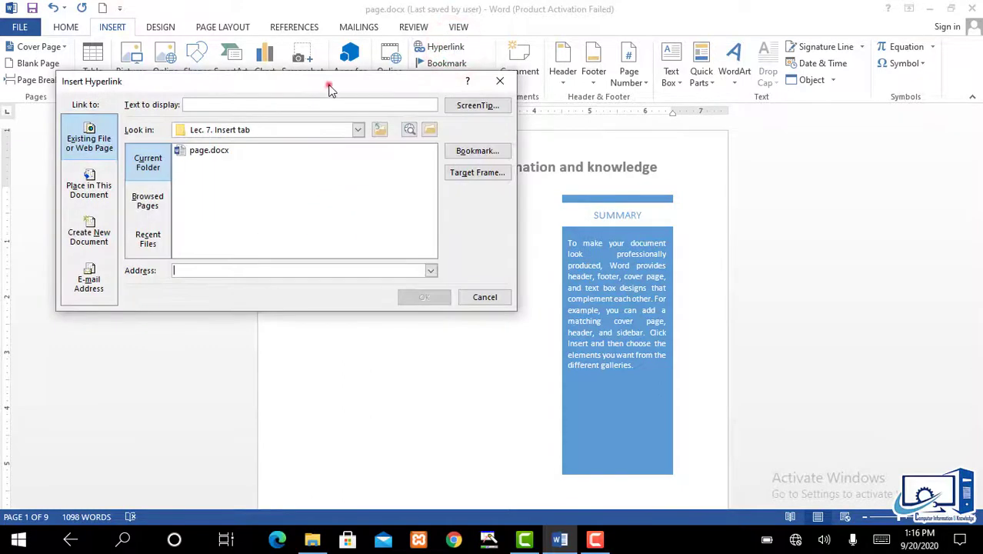
left_click_drag(329, 81, 466, 117)
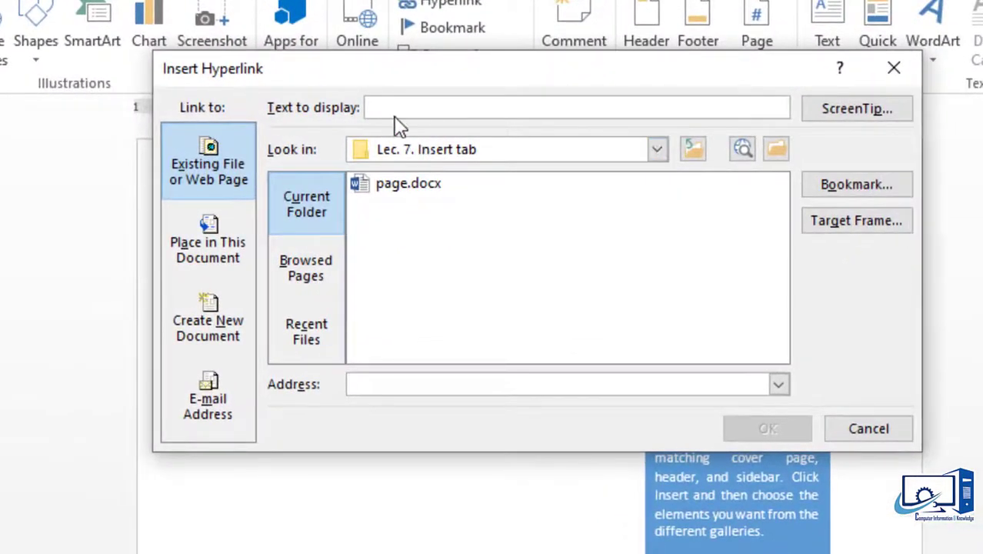
left_click(415, 100)
left_click(395, 106)
type("My cv")
double_click(430, 101)
key("BackSpace")
left_click(852, 429)
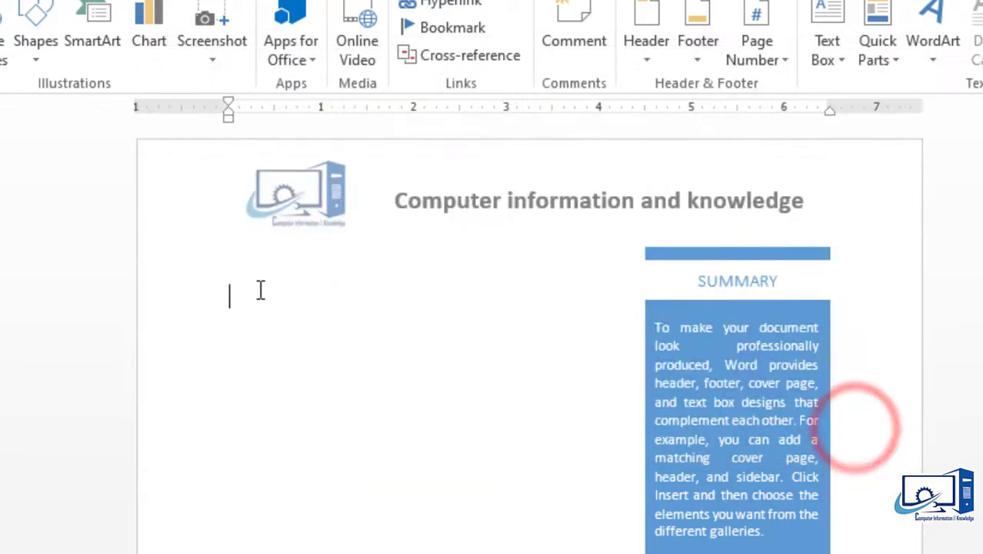
Write "My CV" as text below the header on the first page
type("My cv")
key("BackSpace")
key("BackSpace")
key("BackSpace")
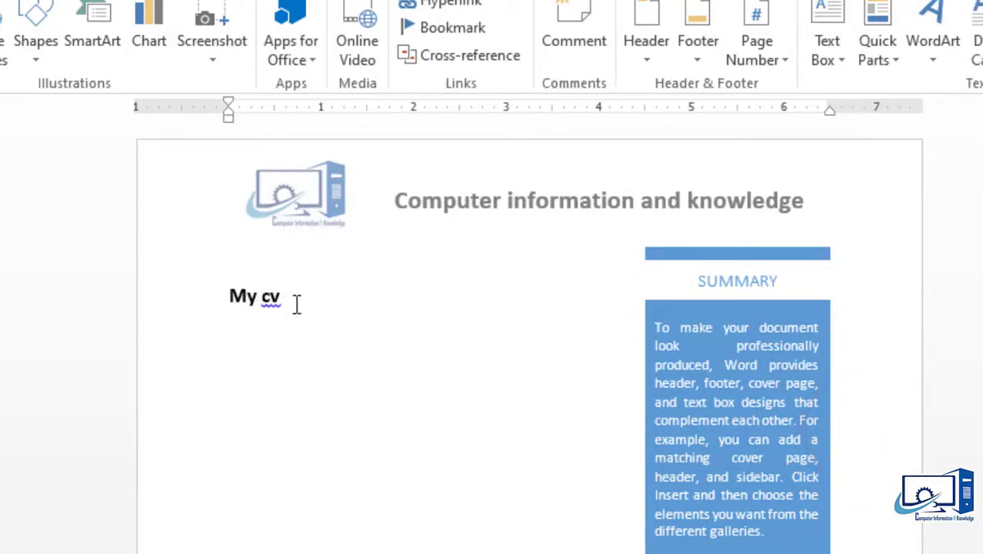
type("CV")
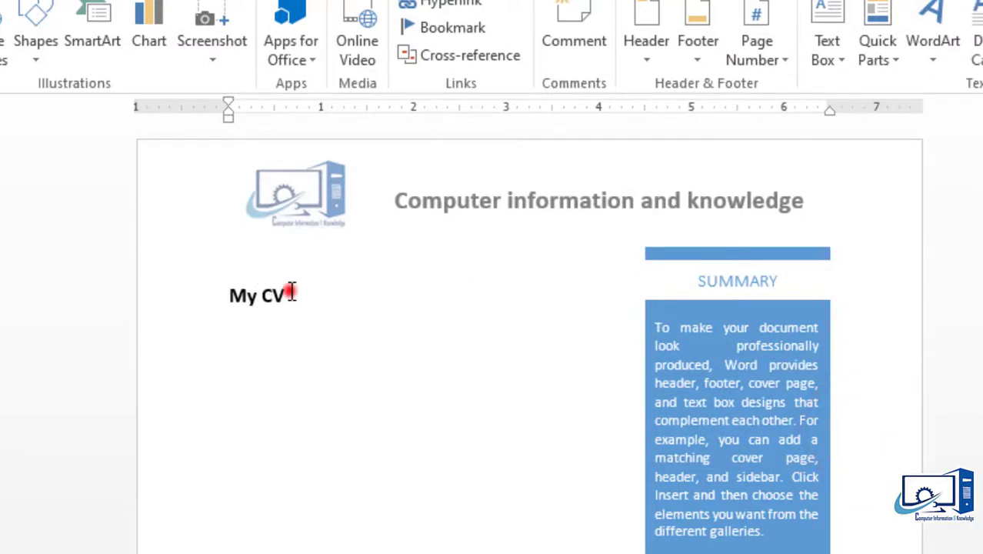
Hyperlink the My CV text to the existing Word document in the D: drive folder Jobs & Documents\Documents\CV
left_click_drag(285, 296, 228, 294)
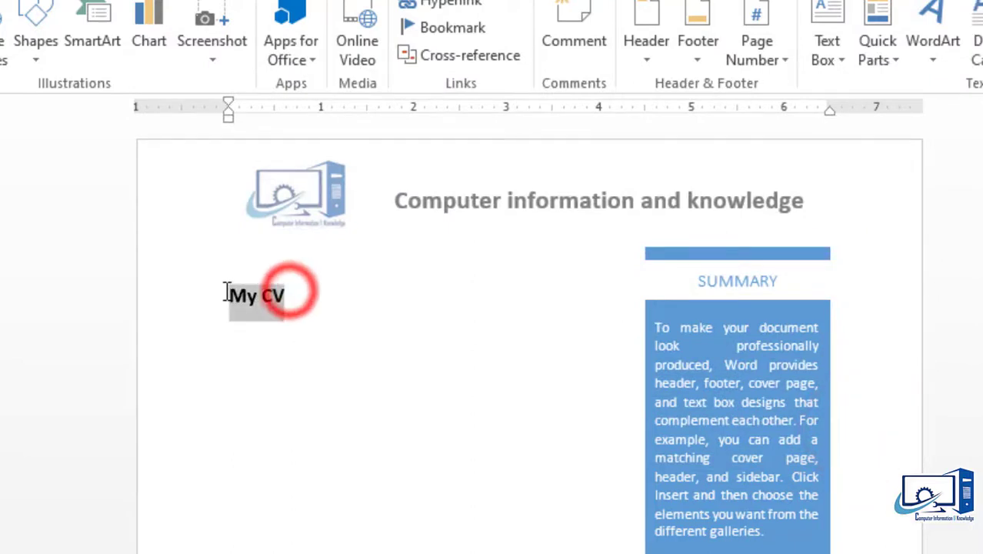
left_click(456, 6)
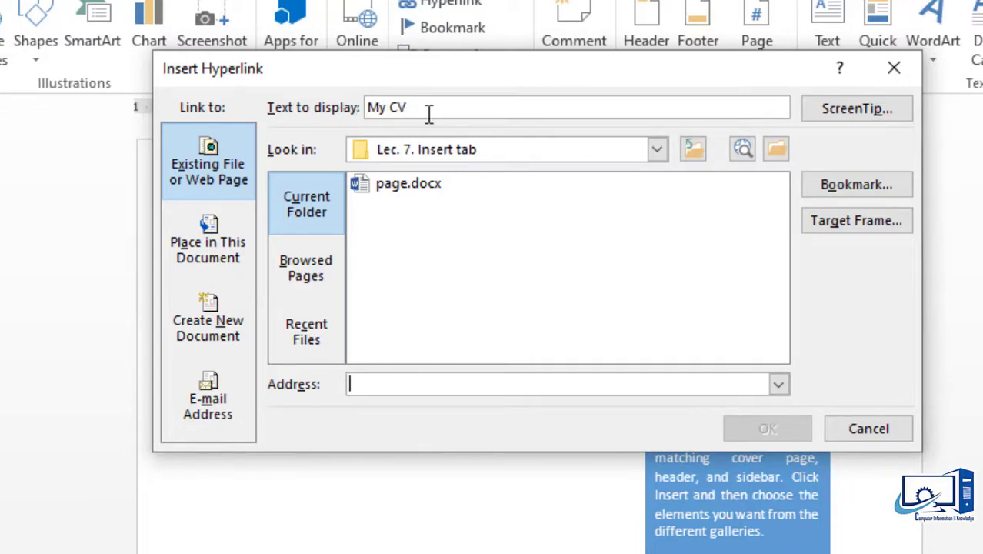
left_click(657, 151)
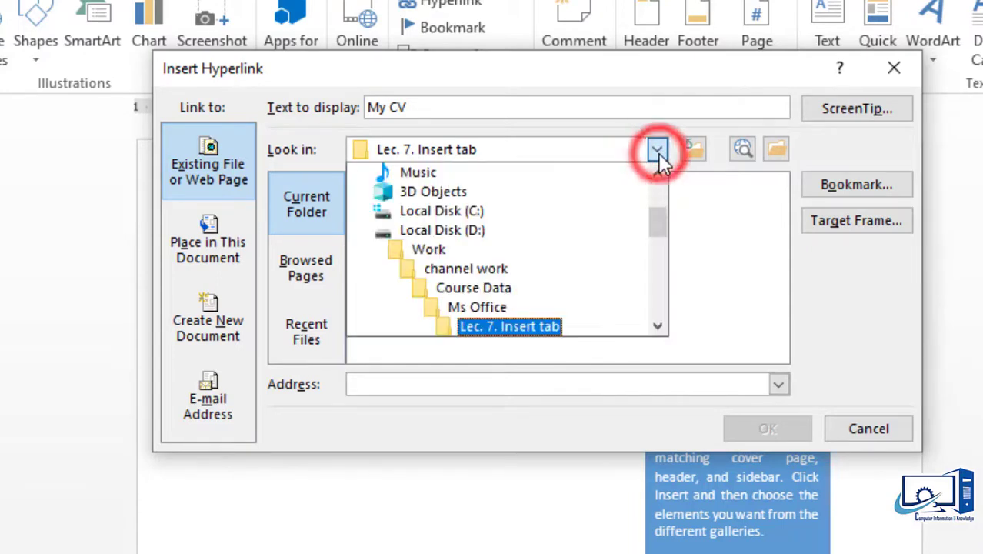
left_click_drag(660, 219, 662, 240)
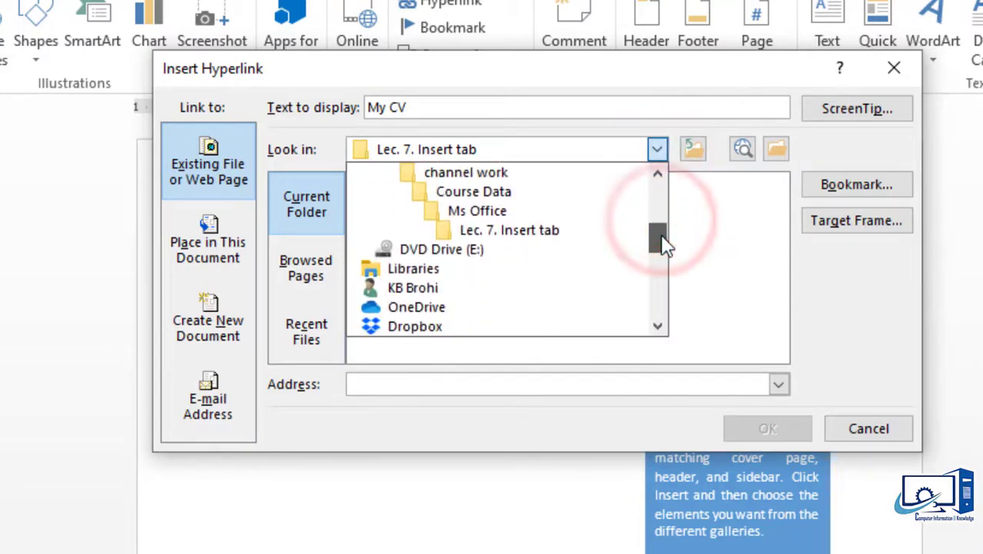
scroll(662, 235, "up", 3)
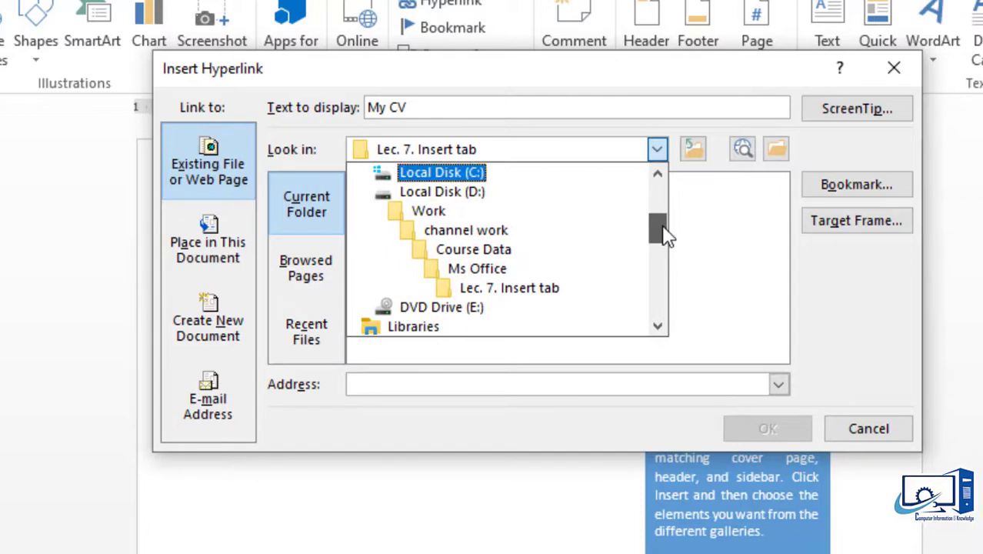
left_click(466, 192)
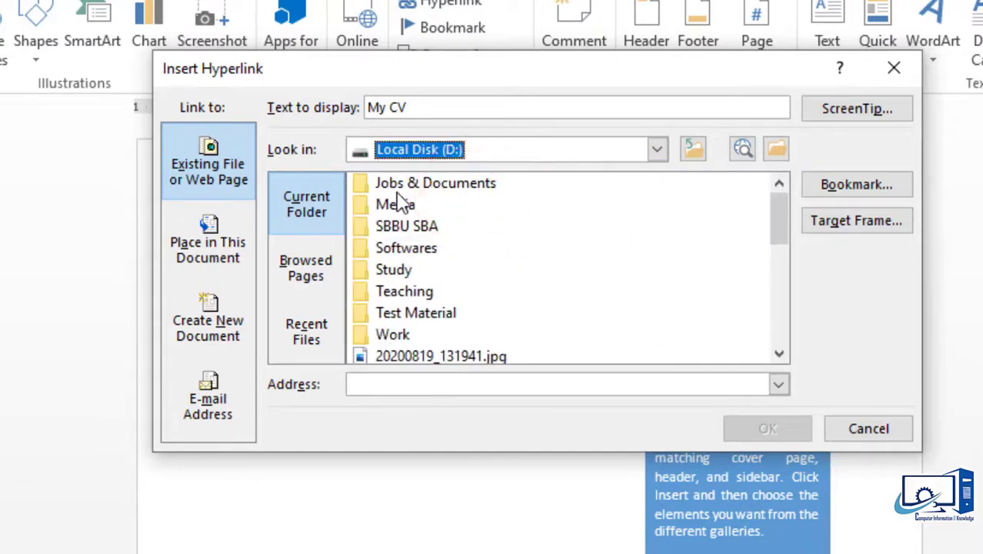
double_click(396, 185)
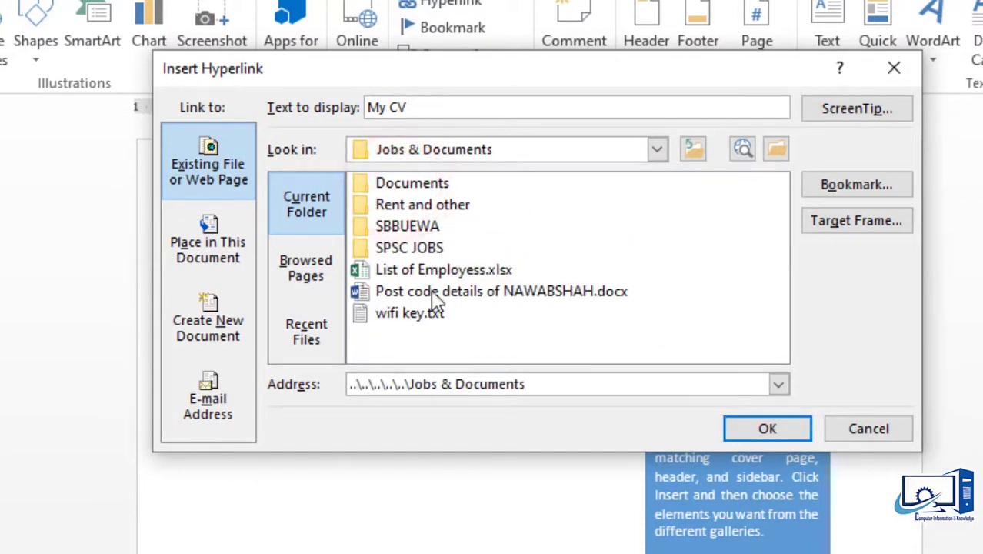
double_click(401, 190)
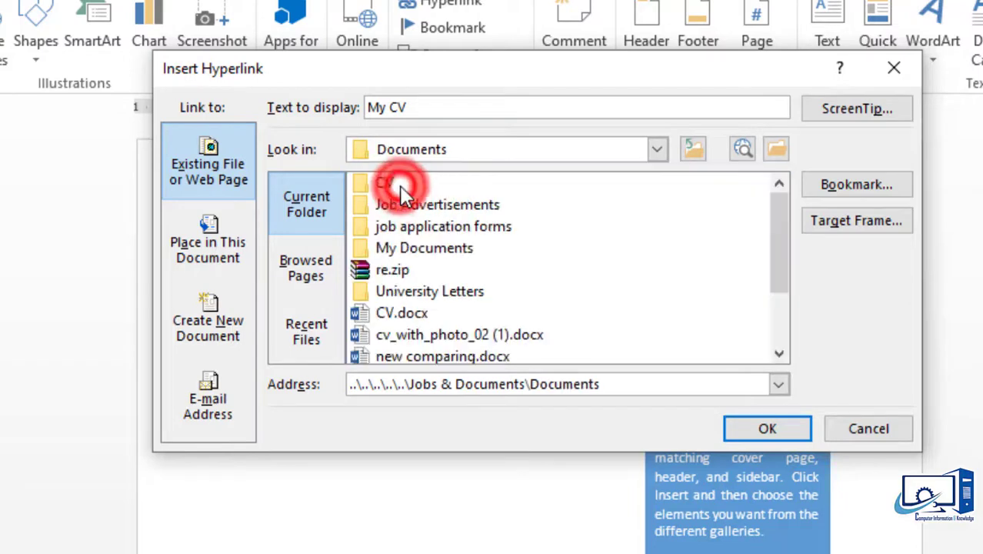
double_click(387, 185)
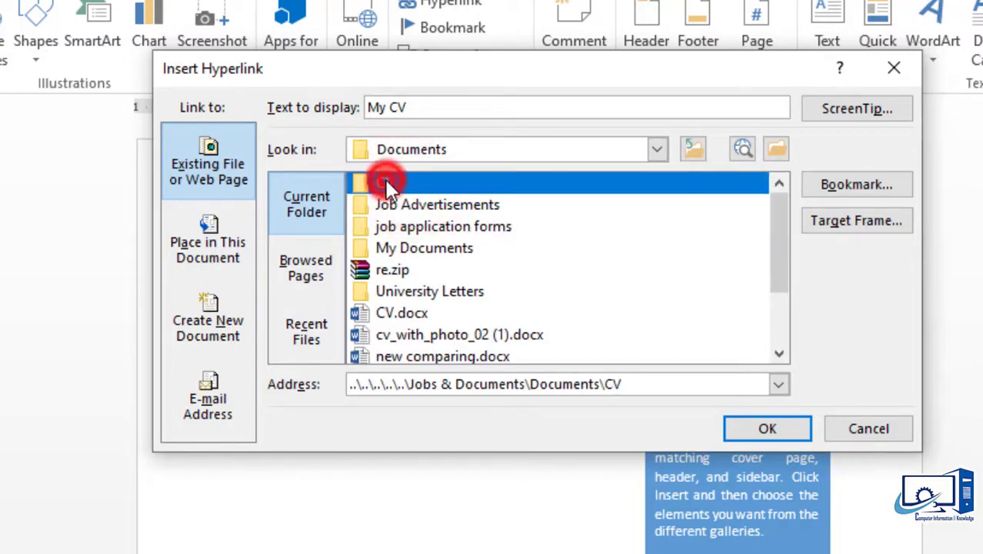
left_click(407, 205)
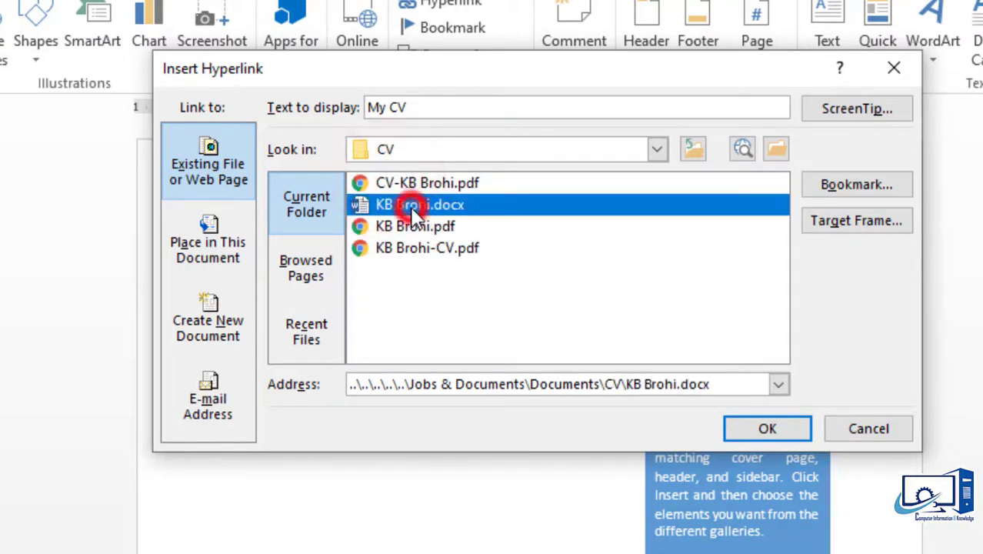
left_click(756, 434)
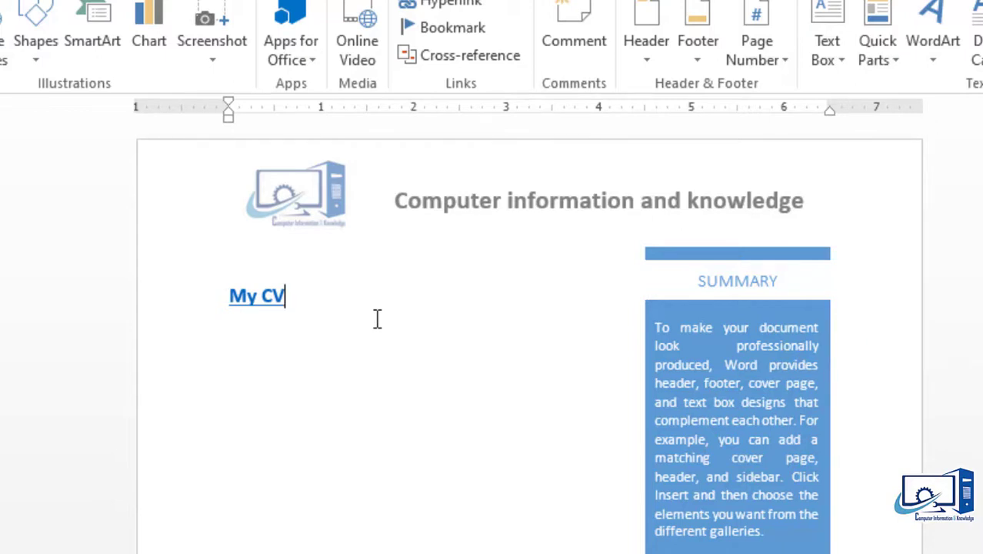
Follow the My CV hyperlink to check the linked document, and close that document
mouse_move(260, 300)
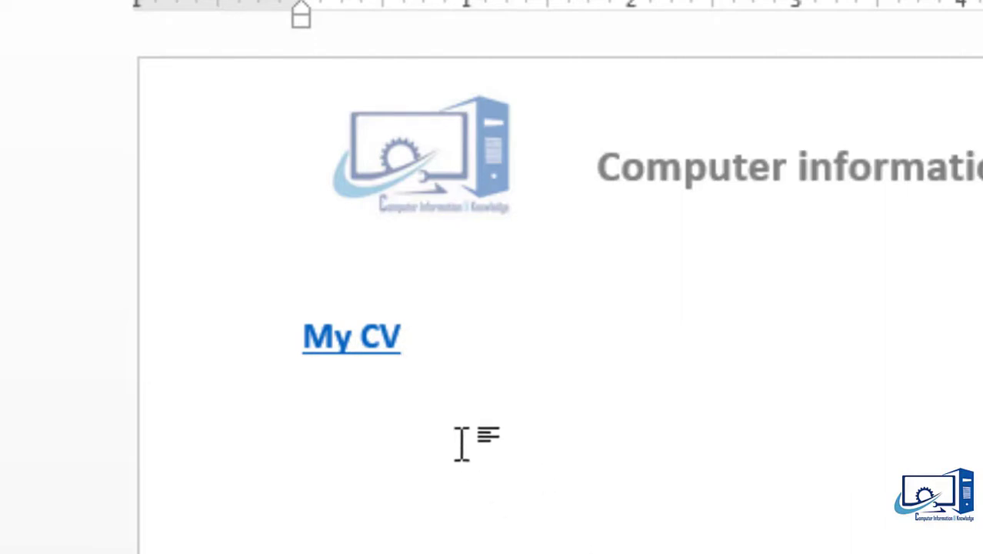
mouse_move(388, 355)
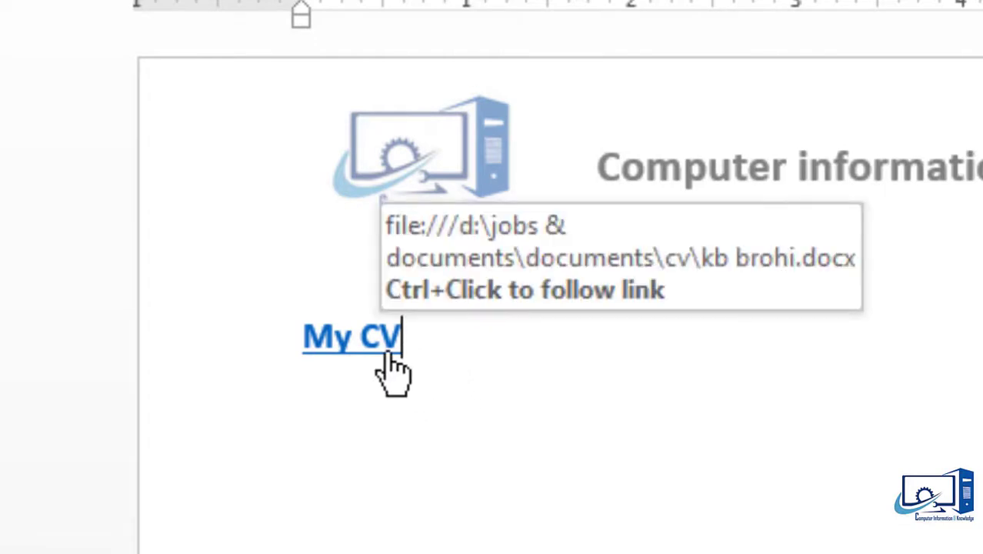
left_click(388, 355, "ctrl")
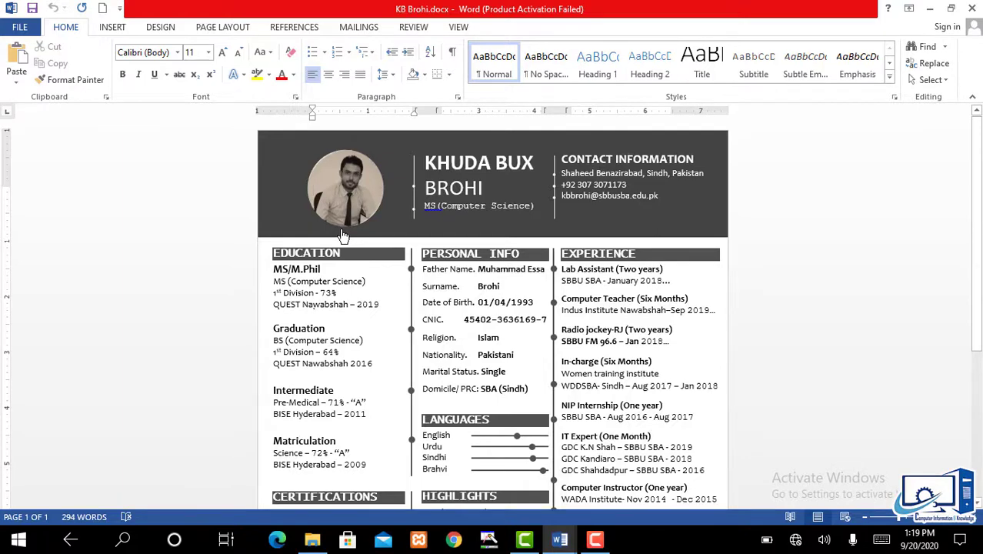
left_click(974, 9)
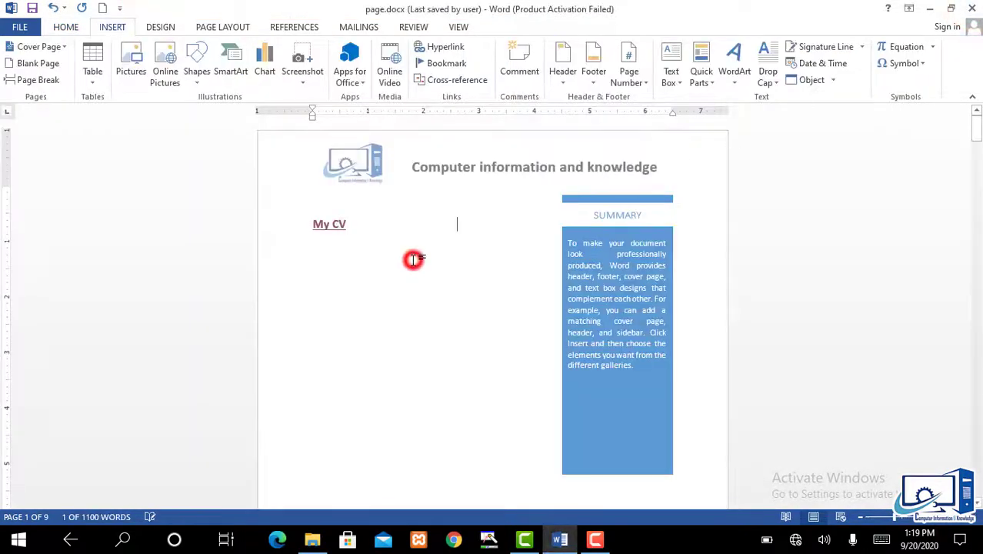
key("ctrl+Return")
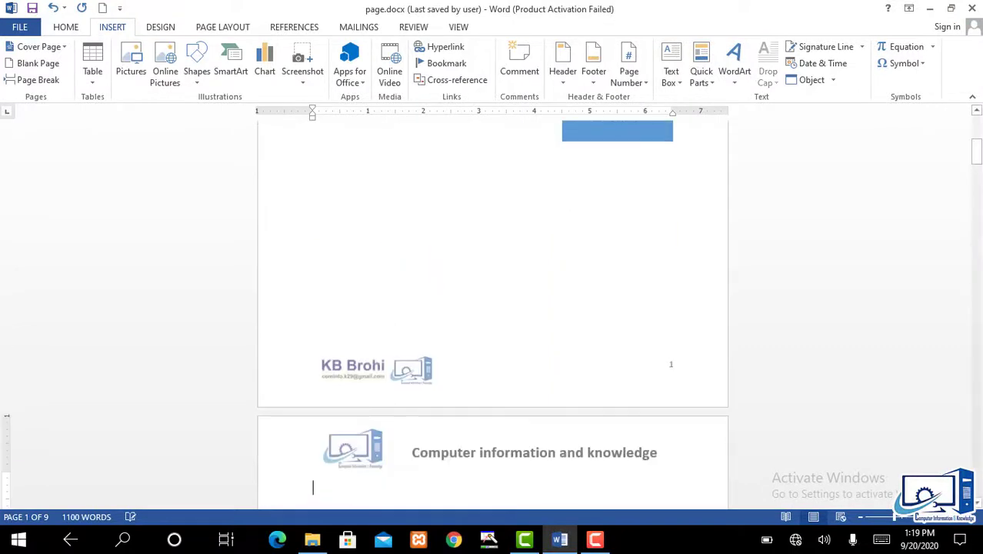
left_click_drag(976, 158, 976, 135)
left_click(316, 173)
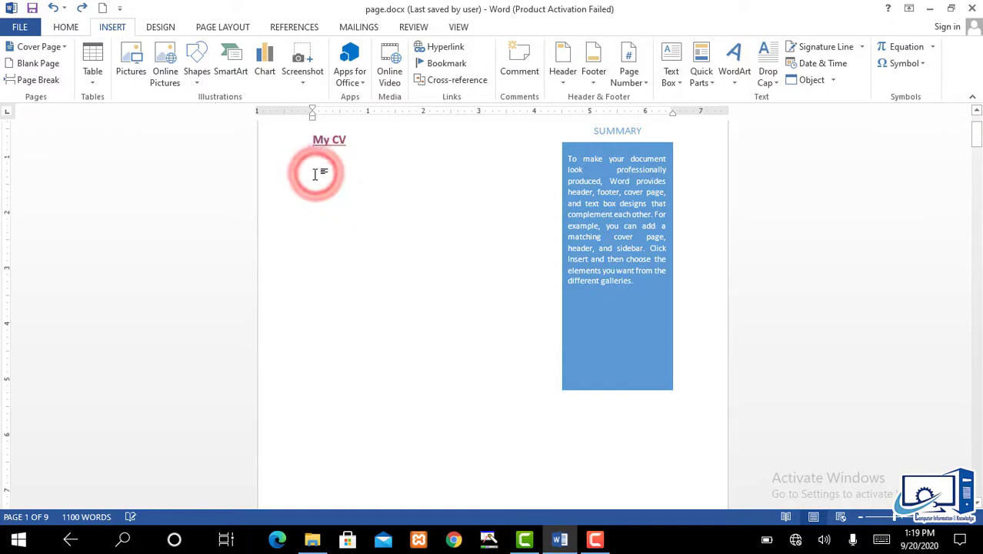
left_click(353, 137)
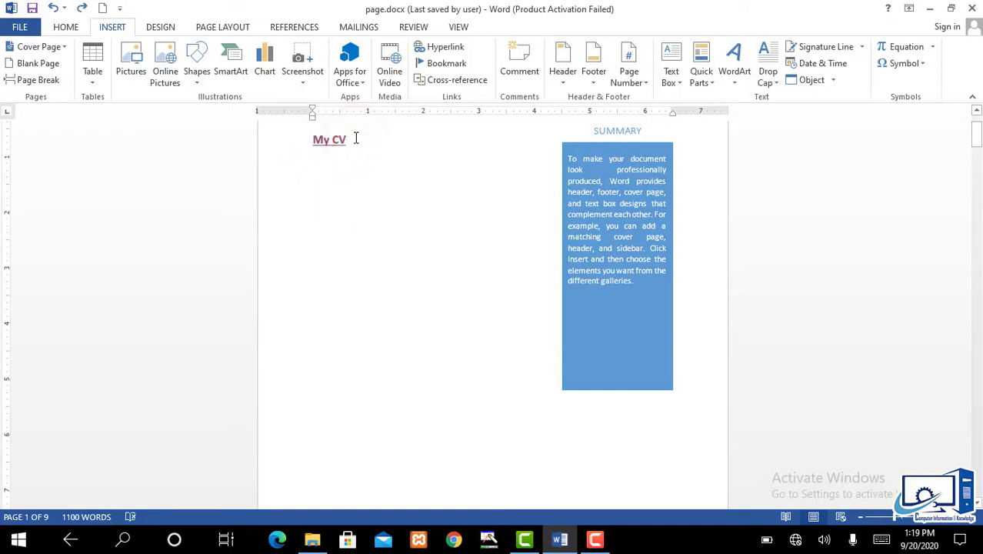
triple_click(355, 136)
key("BackSpace")
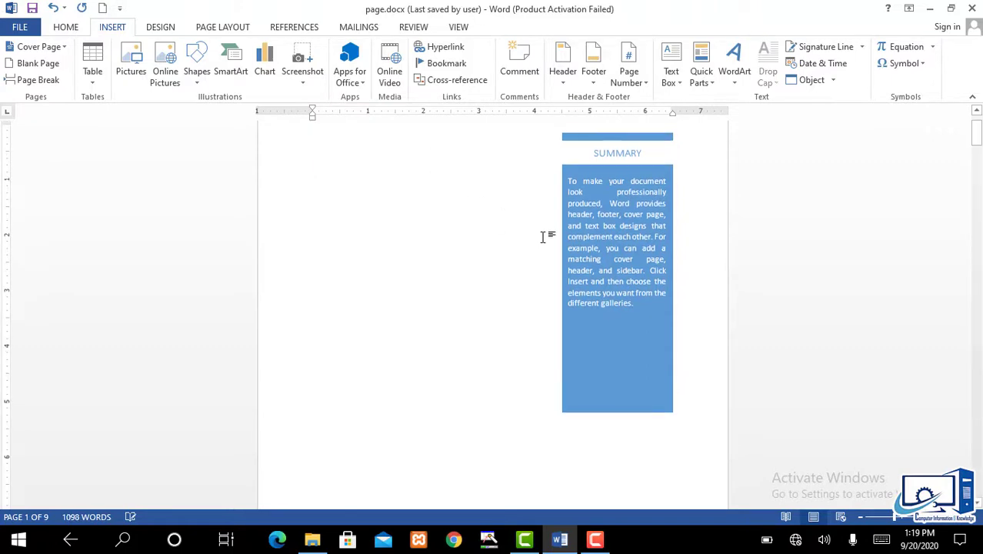
double_click(572, 236)
left_click_drag(975, 136, 978, 129)
key("ctrl+z")
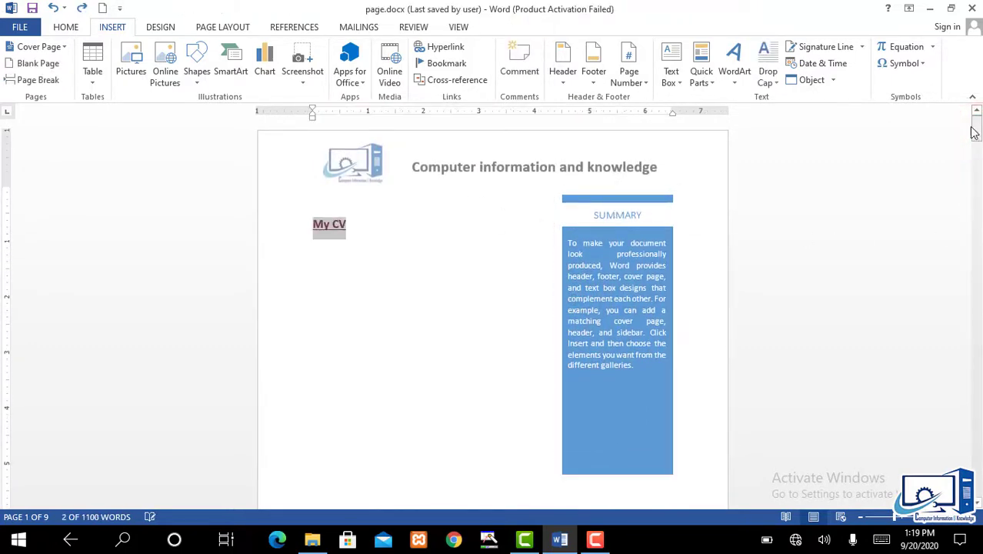
Delete the Summary sidebar from the first page and add an empty line below My CV
left_click(645, 284)
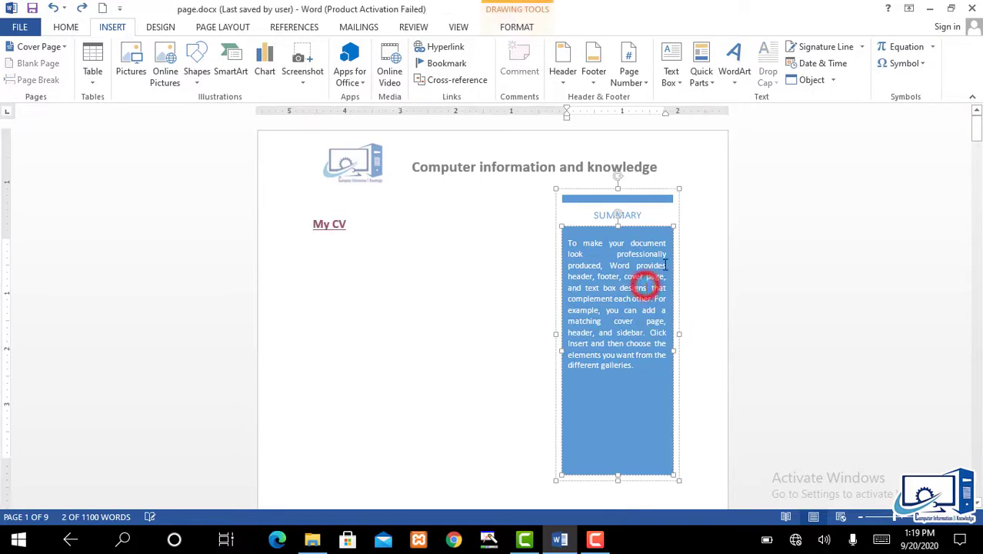
left_click(663, 190)
key("Delete")
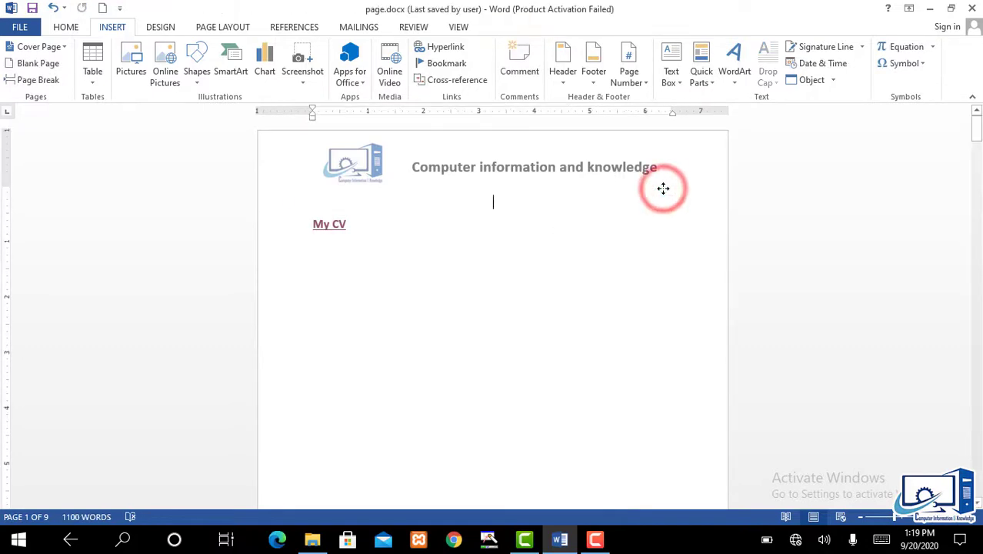
left_click(369, 226)
key("Return")
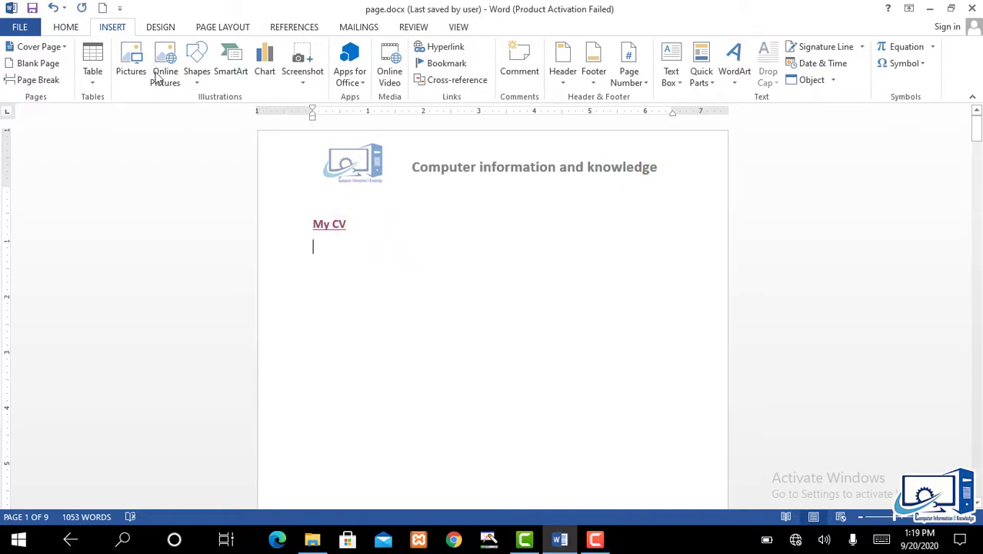
Write "My Photo" on the empty line below My CV
type("jlg")
key("BackSpace")
key("BackSpace")
key("BackSpace")
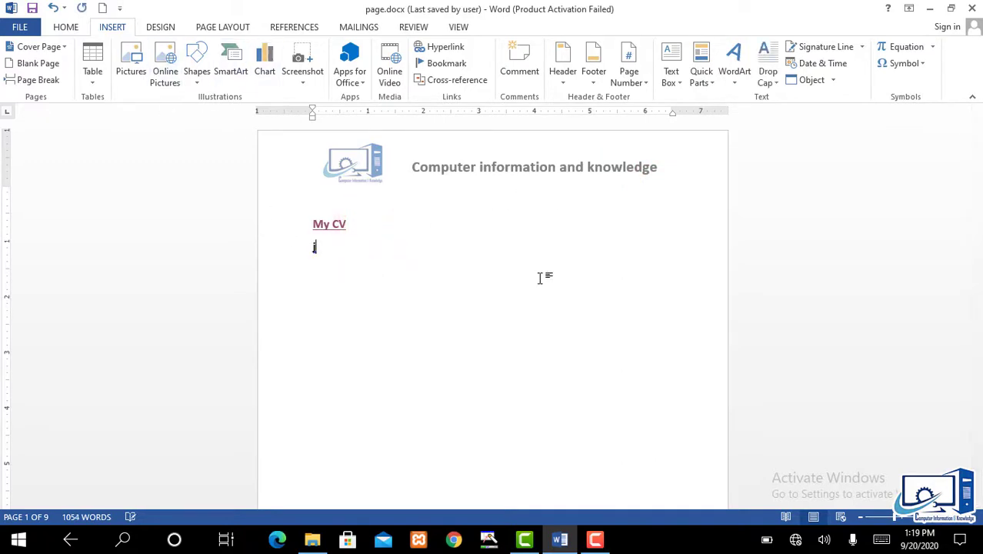
type("My Photo")
Hyperlink the My Photo text to the existing Desktop picture 2.ms office course 10 sep 2020.jpg
triple_click(371, 244)
left_click(439, 47)
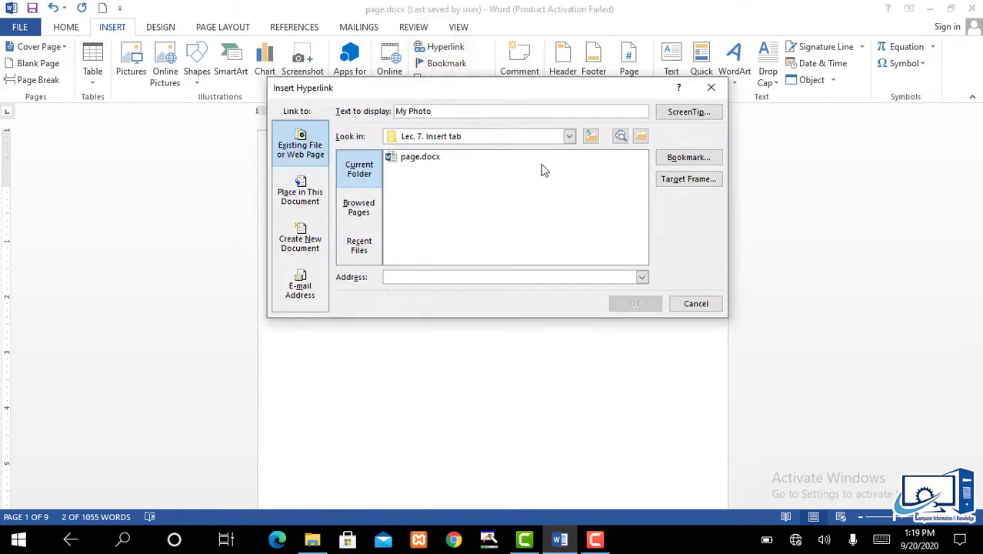
left_click(569, 136)
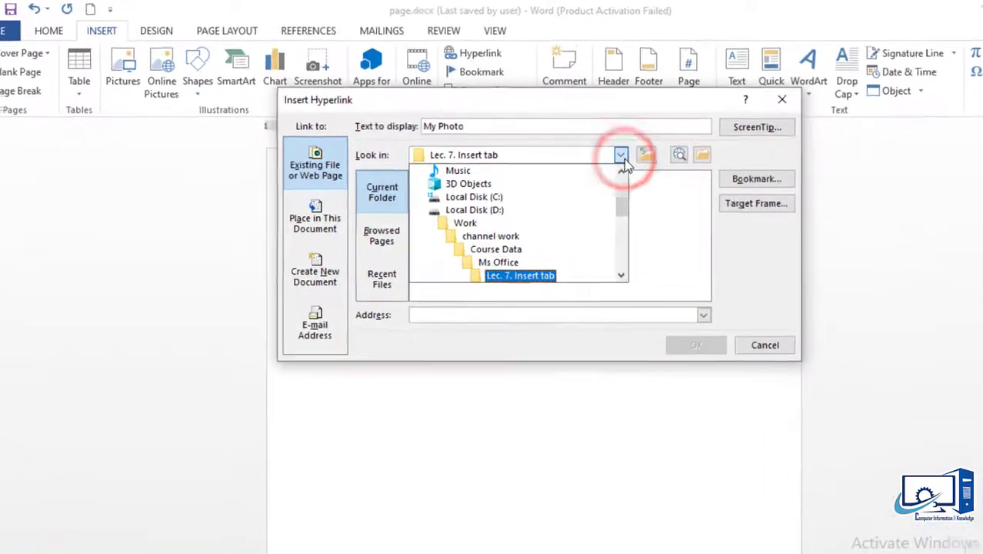
left_click(571, 181)
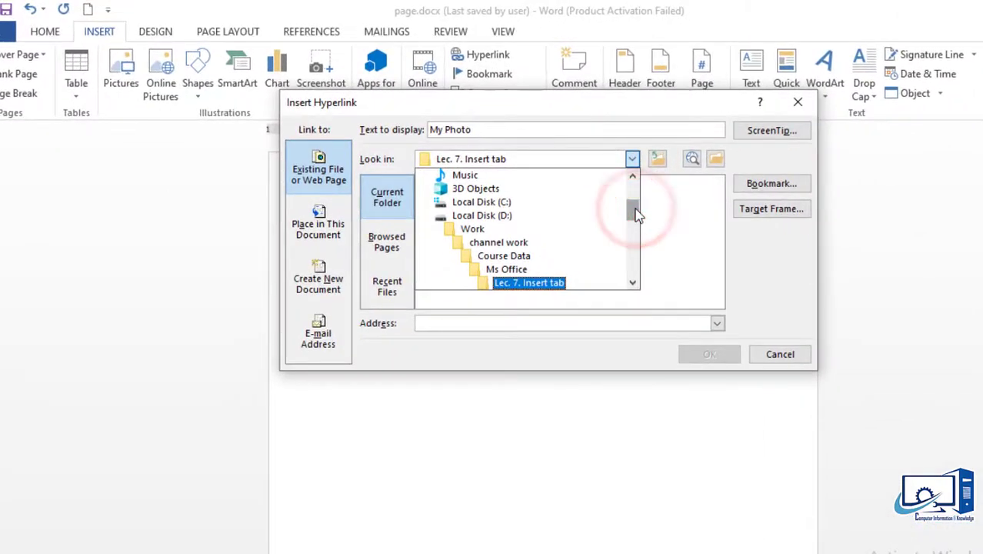
left_click_drag(635, 212, 634, 198)
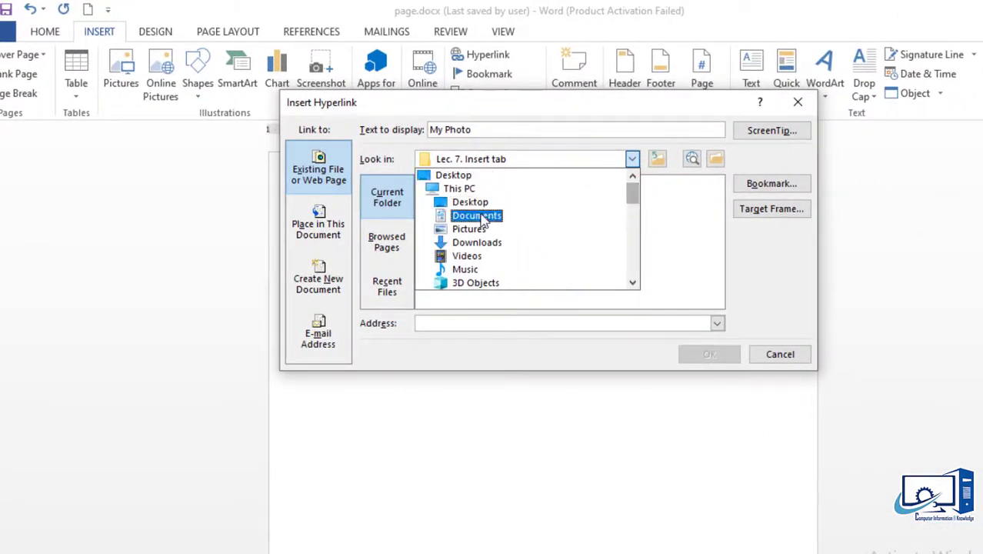
left_click(459, 198)
left_click_drag(717, 197, 728, 229)
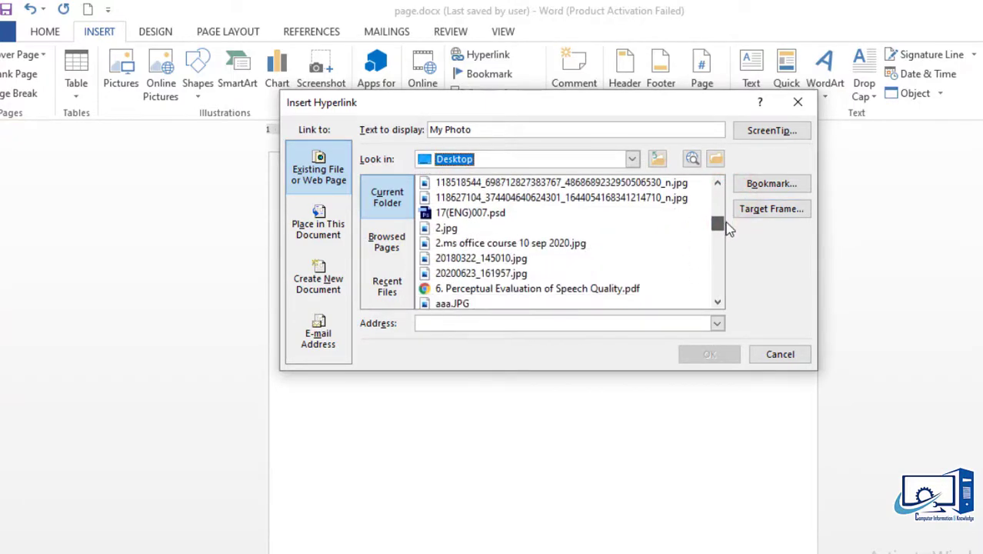
left_click(519, 243)
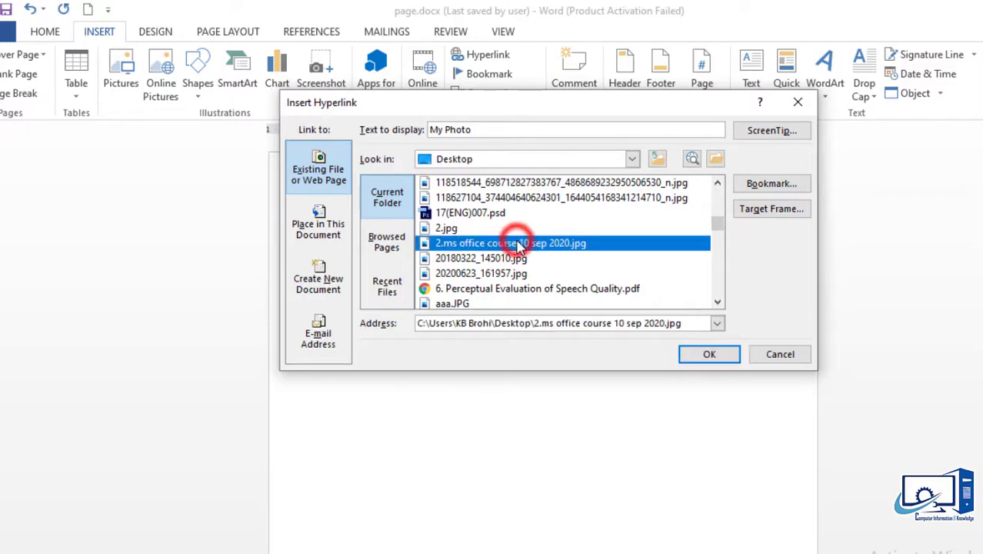
left_click(706, 355)
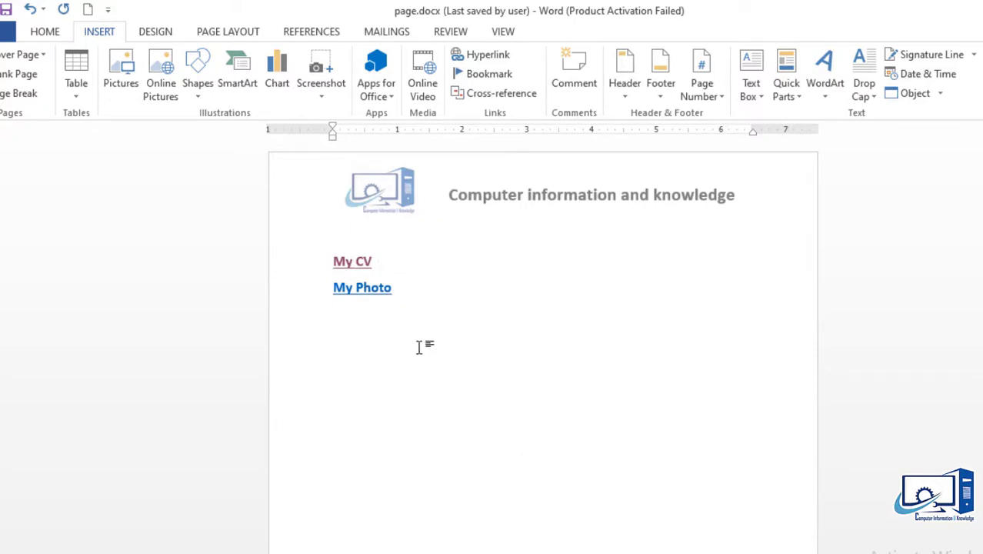
Follow the My Photo hyperlink to check the linked picture, and return to an empty line below My Photo in the document
left_click(377, 292, "ctrl")
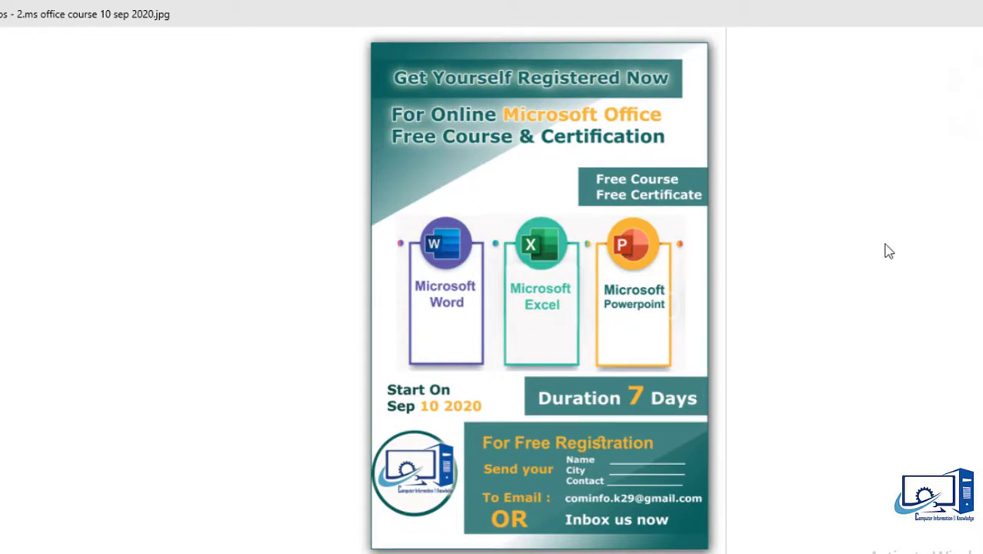
key("super")
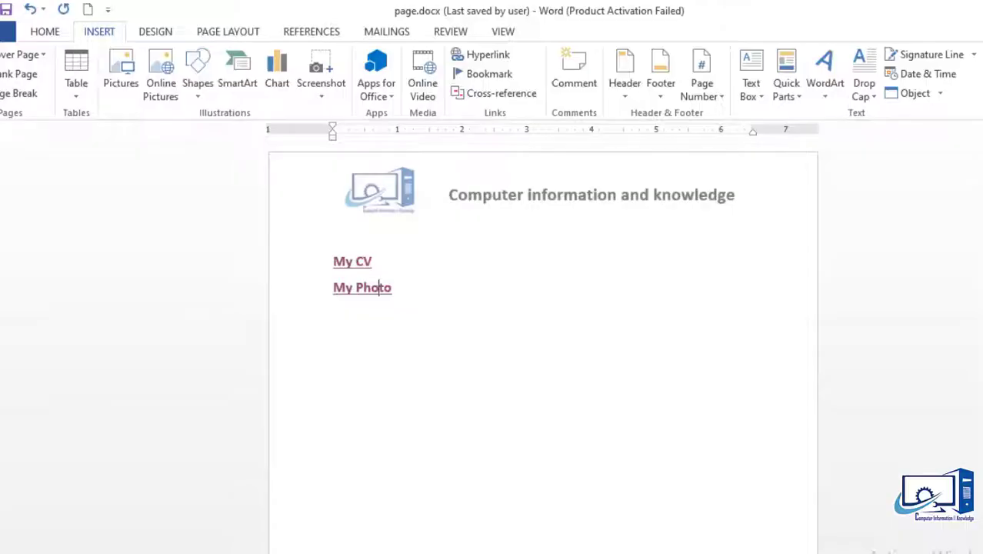
left_click(401, 381)
key("Return")
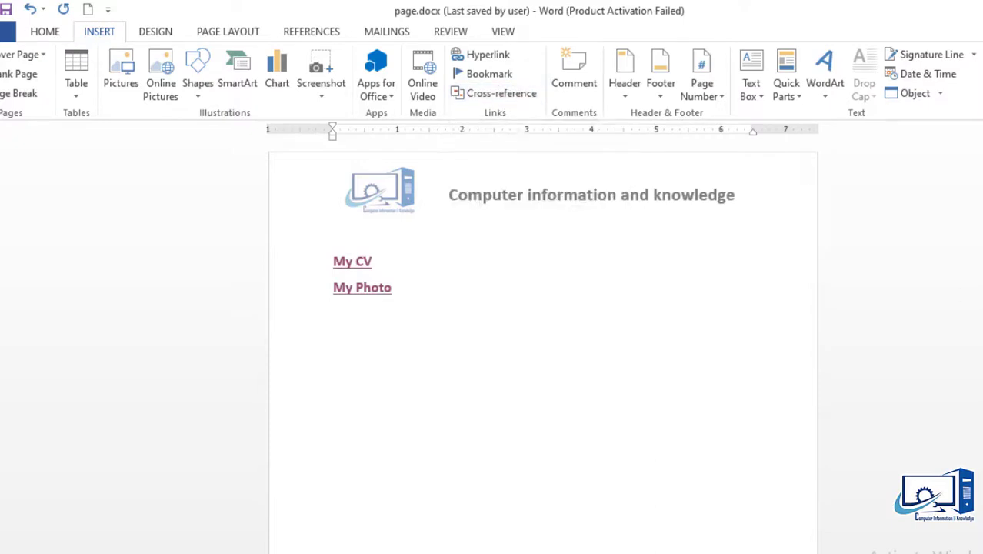
key("ctrl+Return")
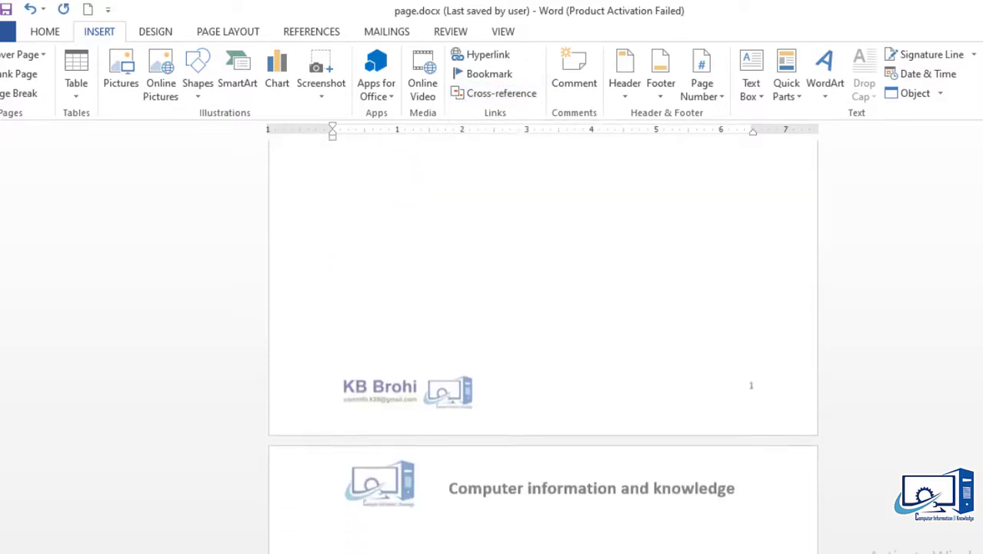
Add a bookmark named chapter1 to the Chapter 1 heading above Computer Basics
scroll(542, 346, "down", 10)
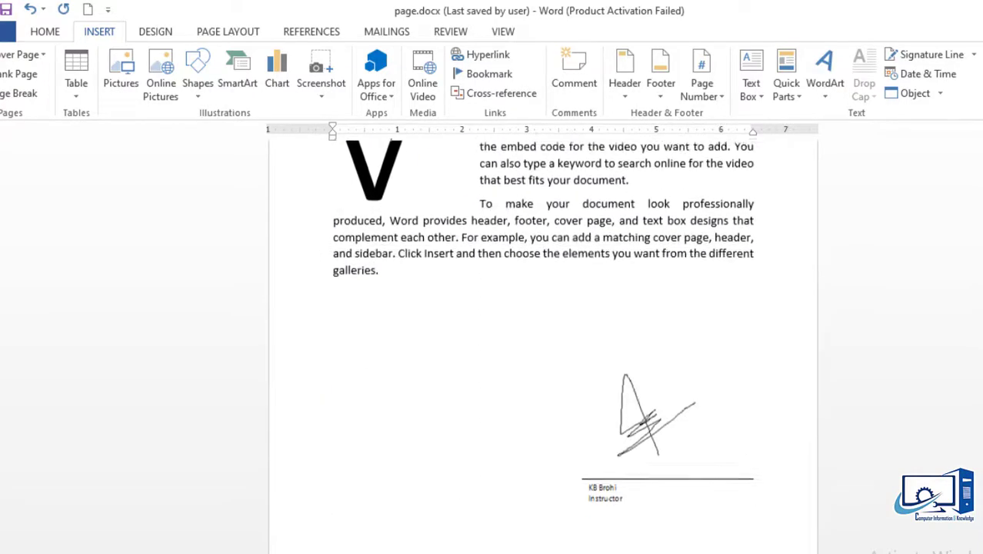
scroll(542, 346, "up", 4)
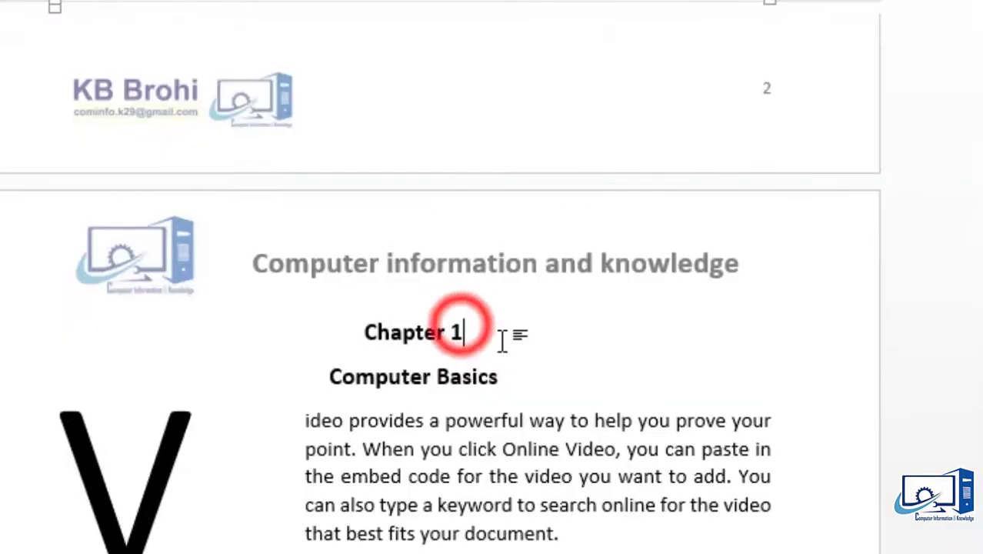
triple_click(569, 328)
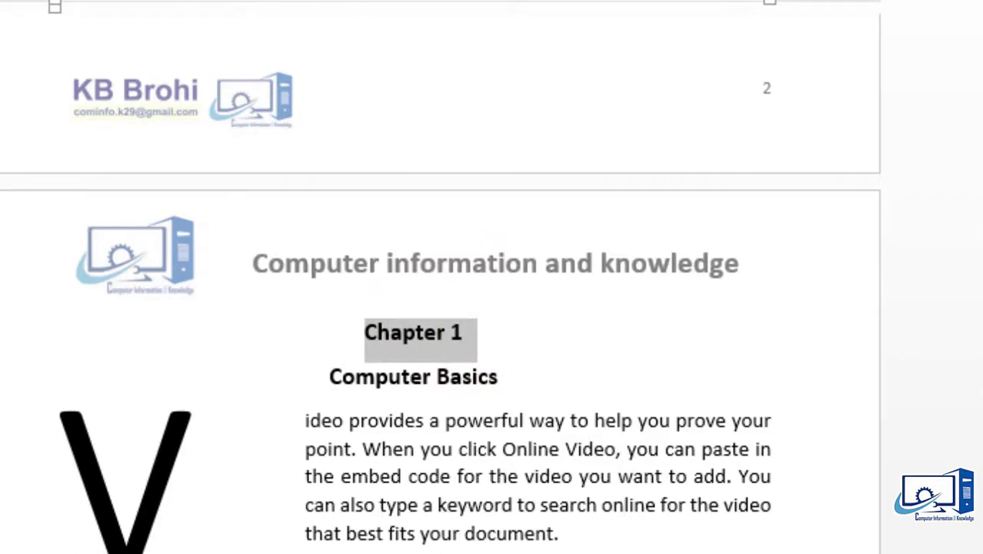
key("ctrl+shift+F5")
left_click_drag(397, 384, 432, 140)
left_click(293, 204)
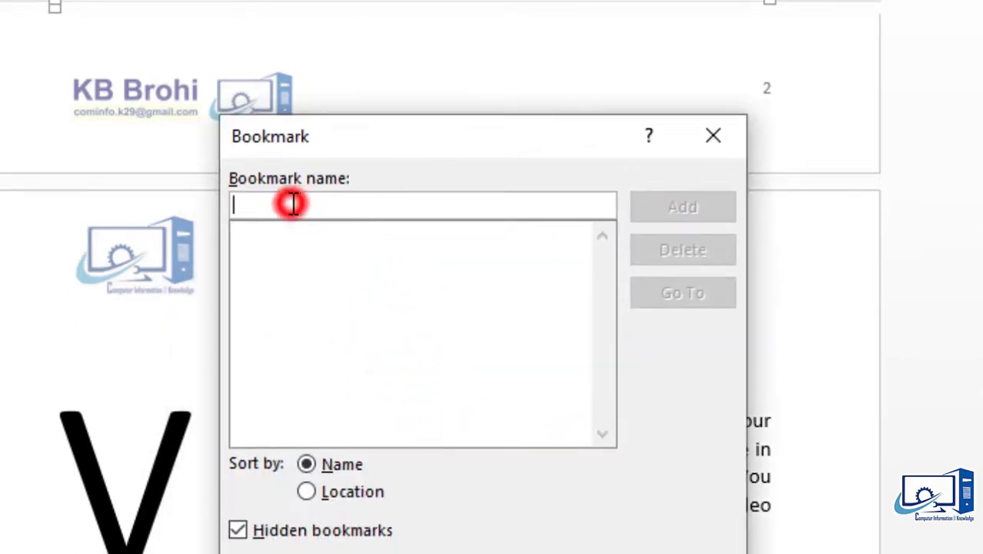
type("chapter1")
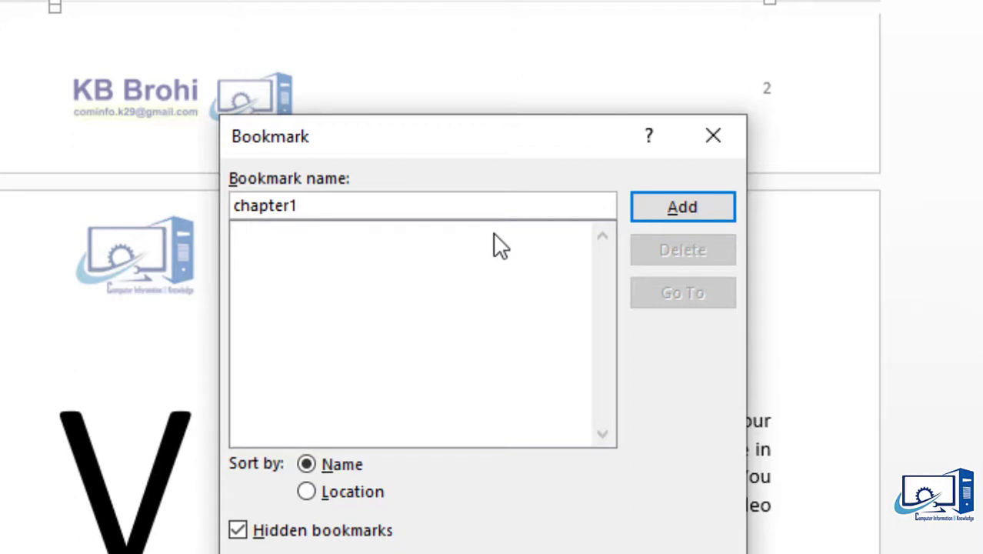
left_click(678, 207)
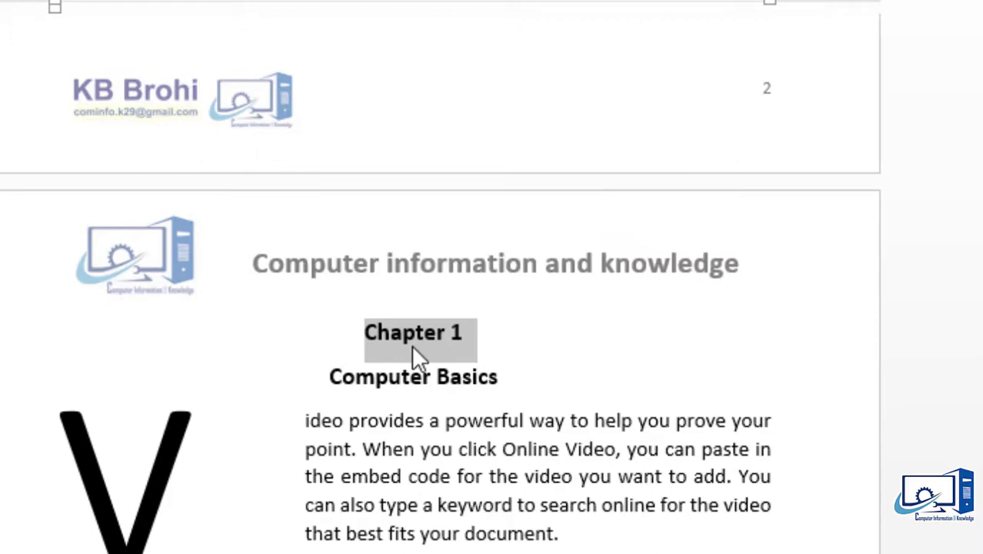
Bookmark the Chapter 2 heading above Computer hardware with the name Chapter2
scroll(446, 160, "down", 15)
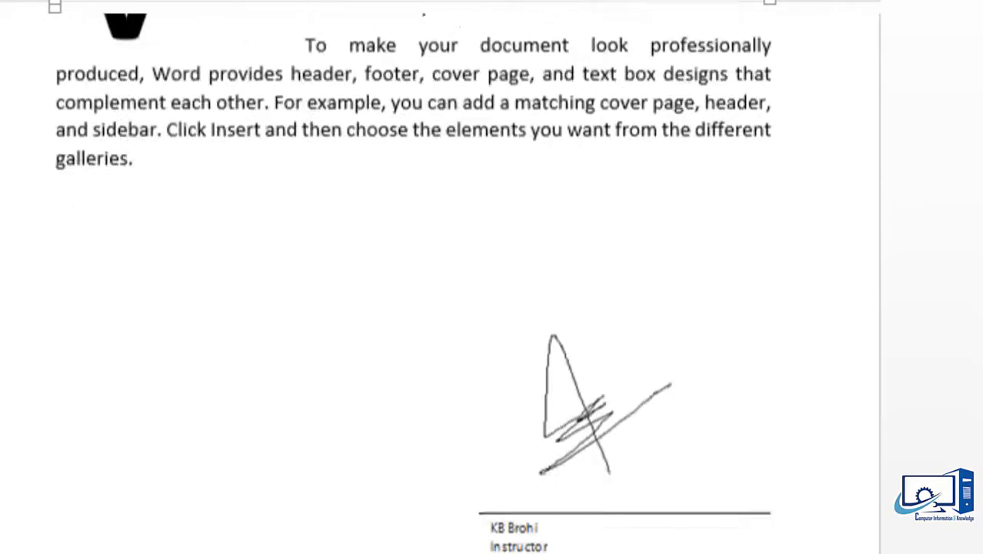
left_click_drag(365, 137, 466, 139)
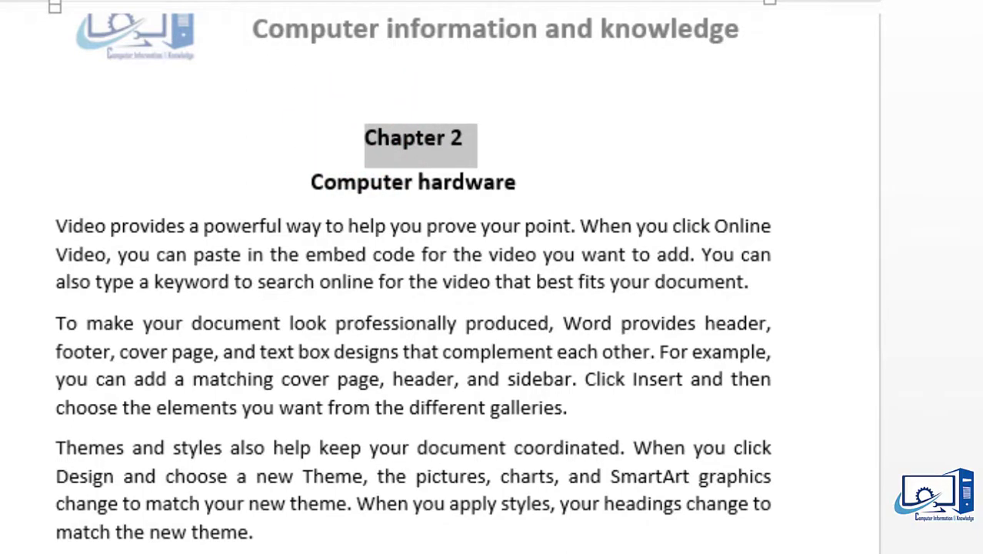
key("ctrl+shift+F5")
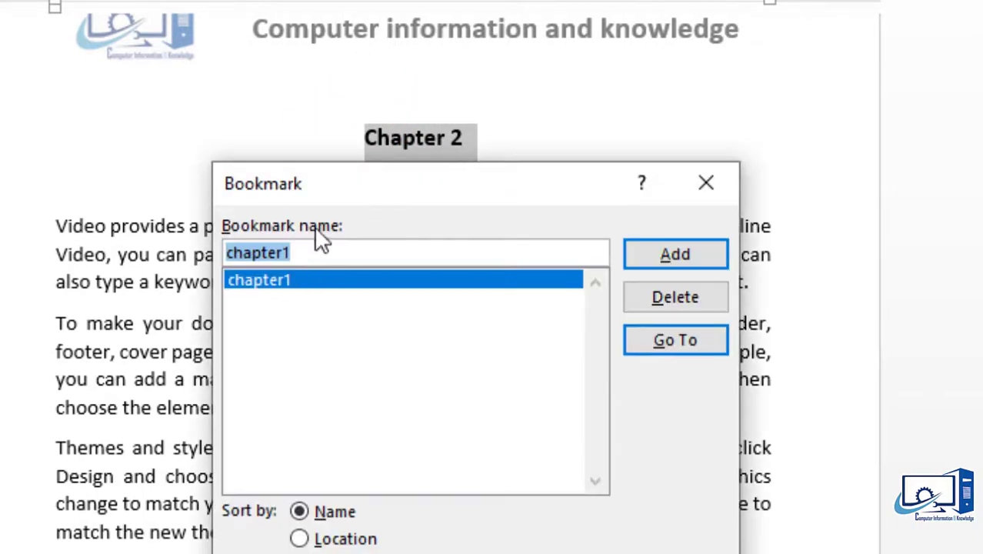
type("Chapter 2")
left_click(296, 248)
key("BackSpace")
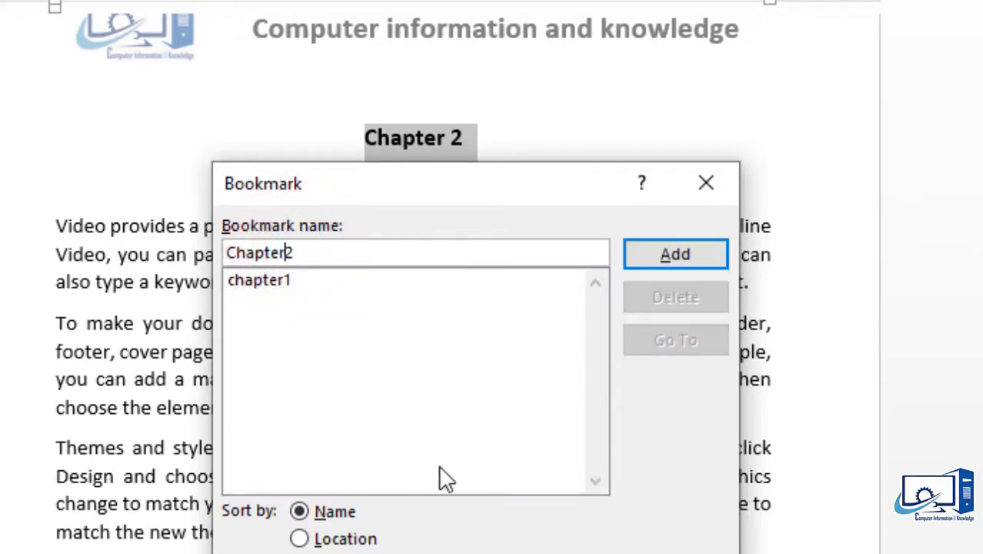
left_click(678, 247)
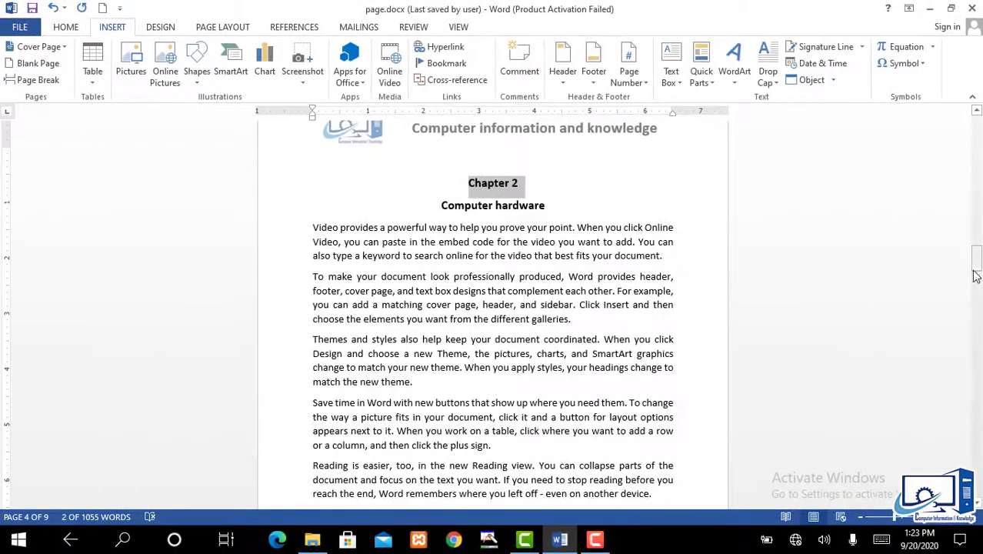
Bookmark the Chapter 3 heading above Computer Software with the name Chapter3
left_click_drag(975, 275, 974, 298)
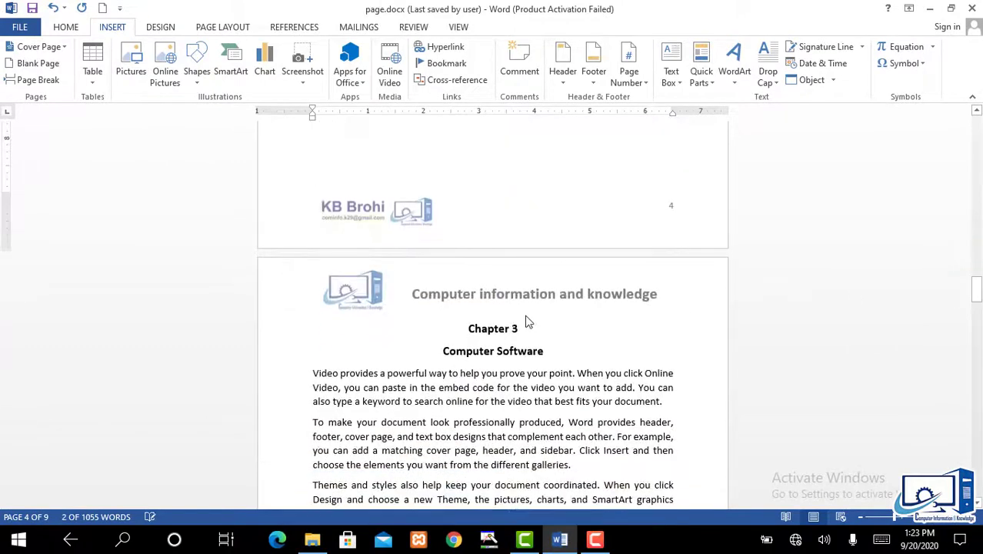
triple_click(469, 330)
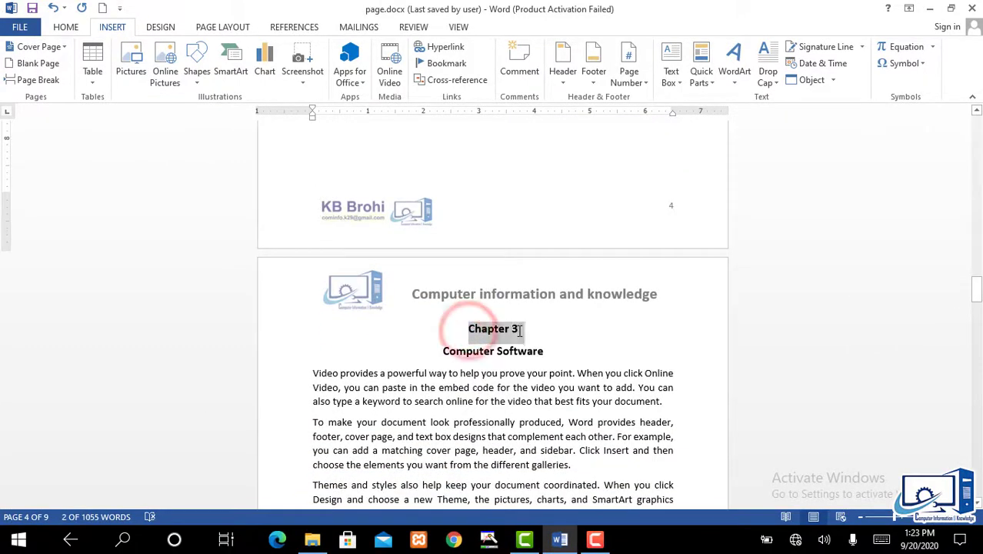
left_click(447, 61)
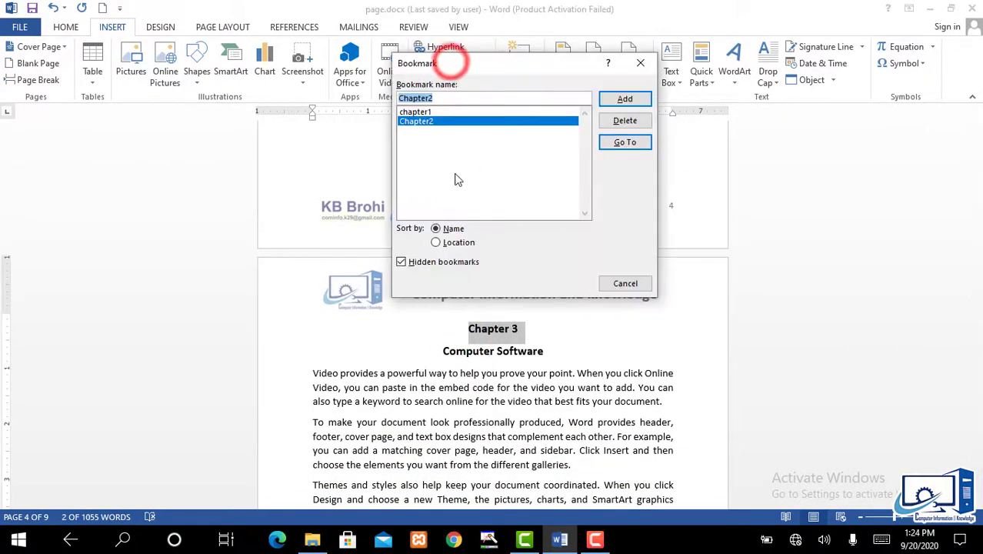
key("End")
key("BackSpace")
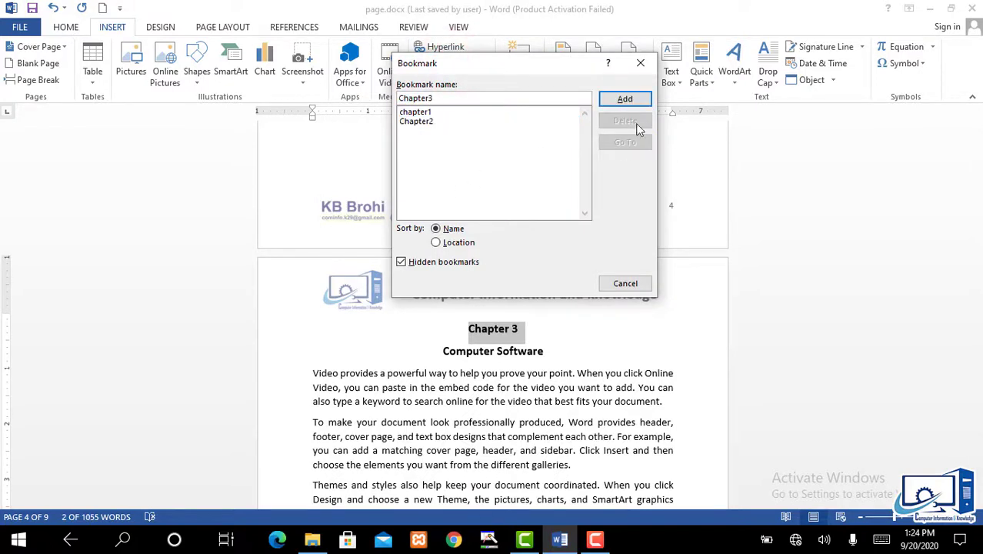
left_click(623, 98)
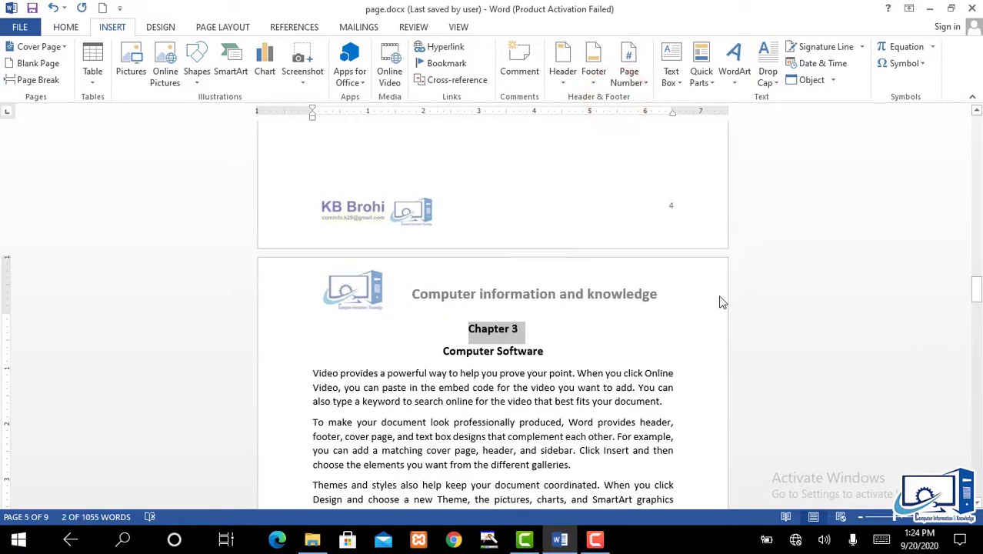
Insert a hyperlink displaying chapter 1 below My Photo on the first page, targeting the chapter1 bookmark, and follow it as a test
left_click(546, 317)
left_click_drag(975, 289, 975, 132)
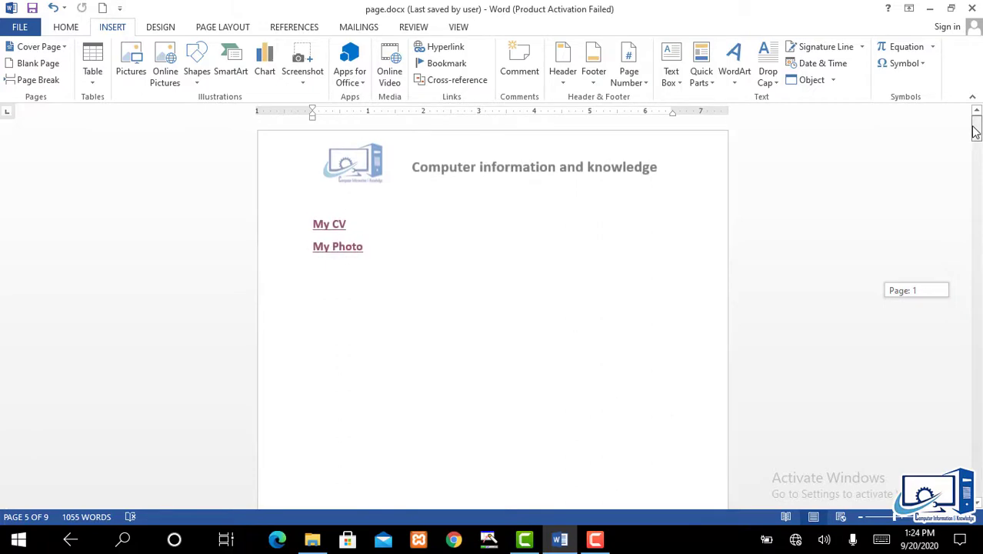
left_click(439, 46)
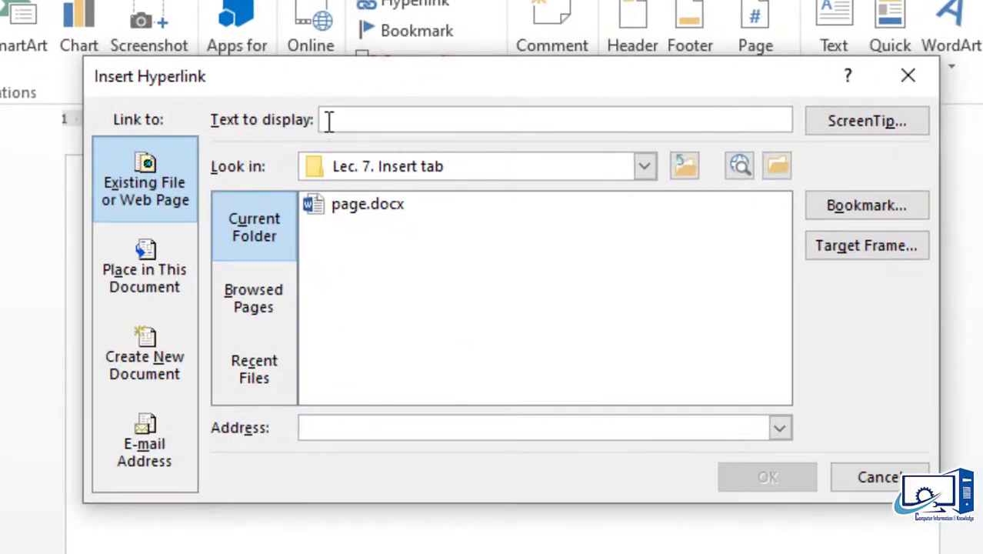
left_click(348, 124)
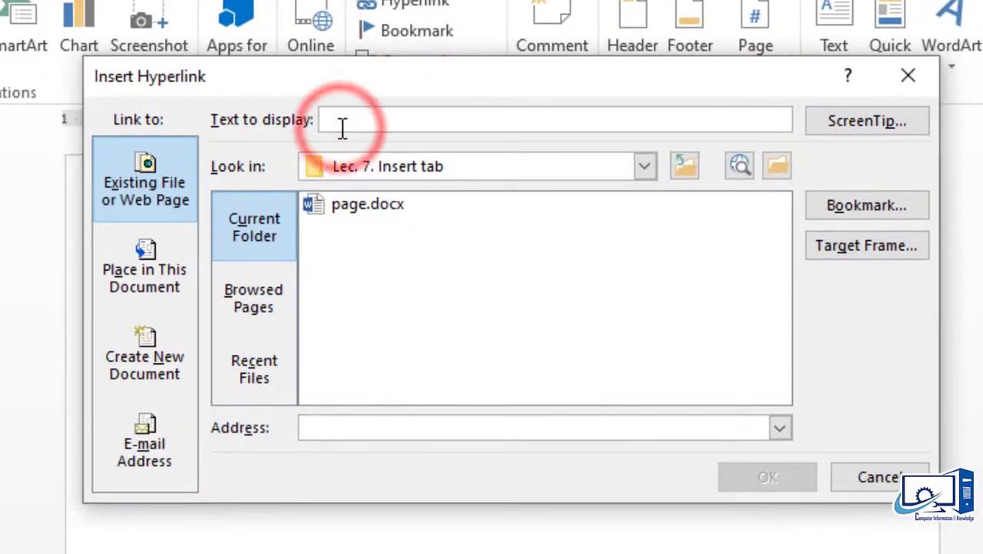
type("chapter1")
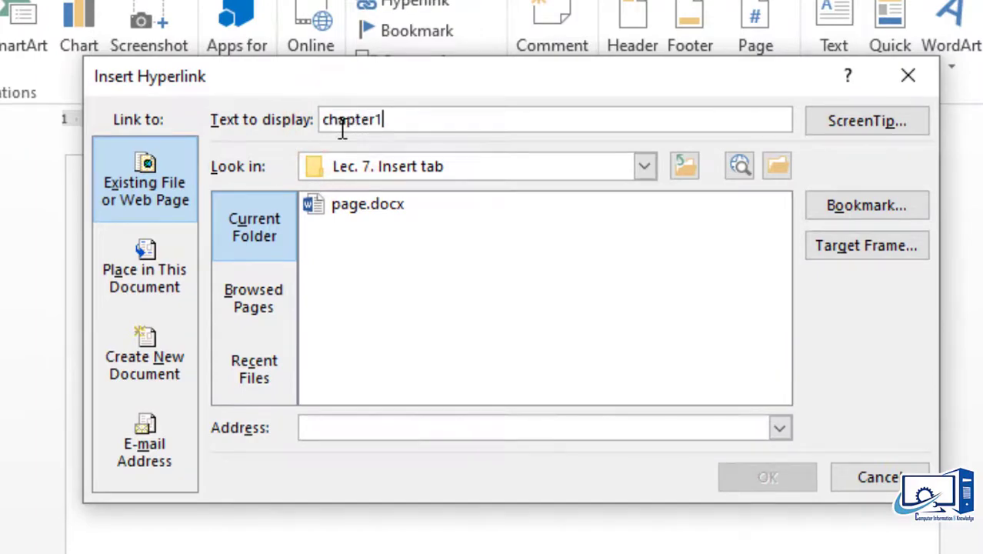
key("BackSpace")
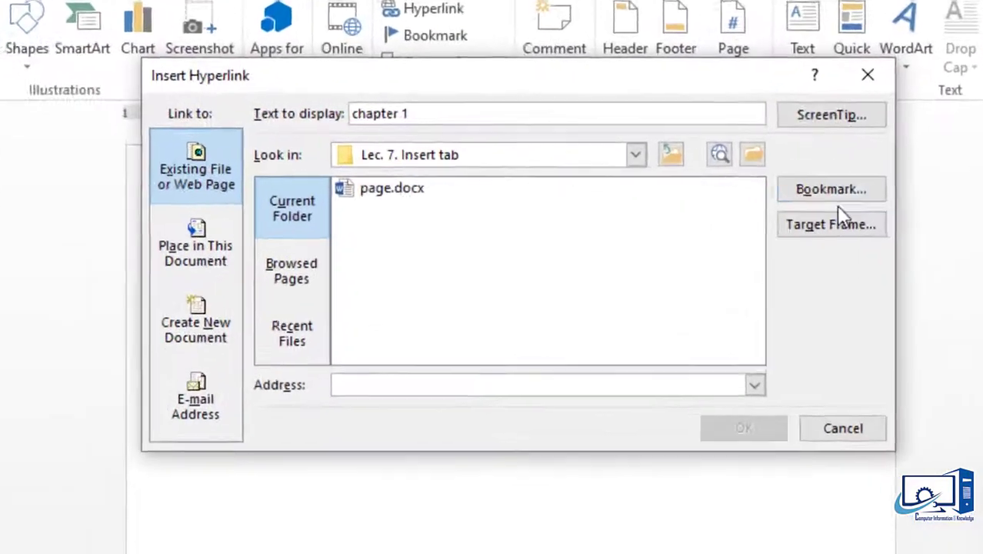
left_click(688, 157)
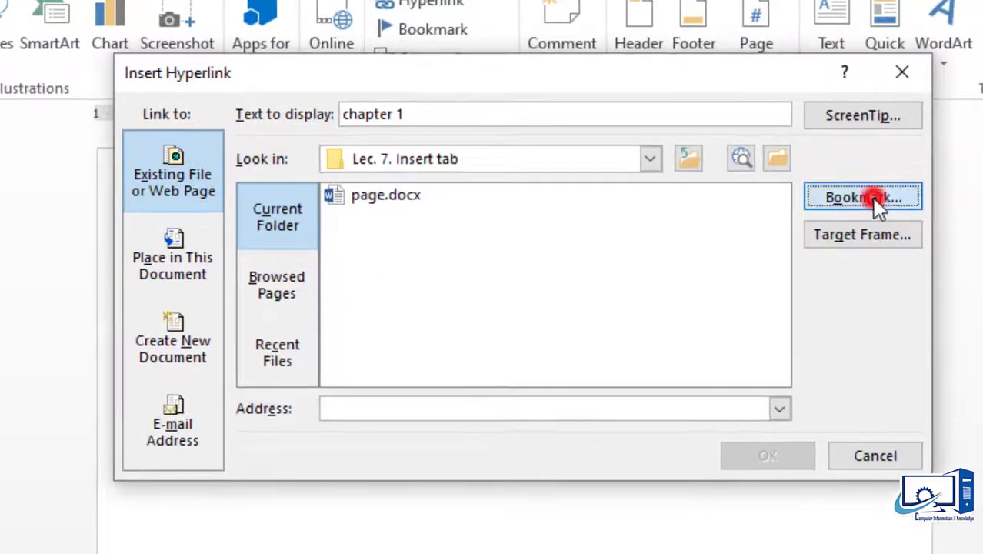
left_click(366, 287)
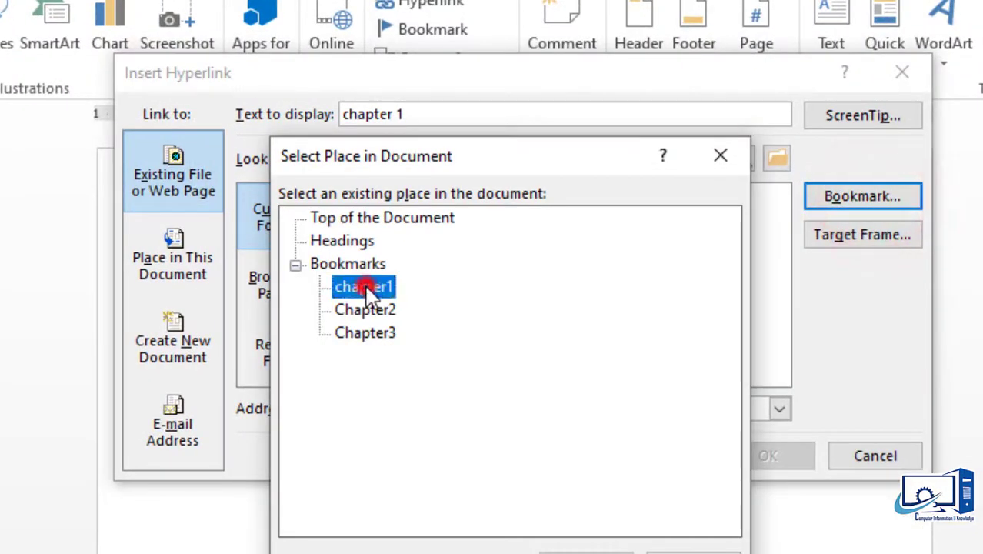
left_click(561, 552)
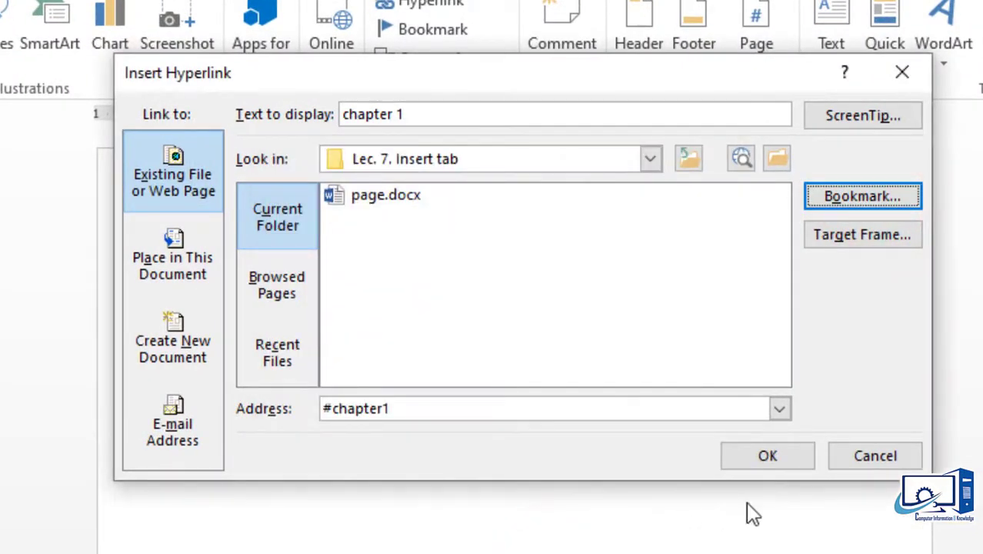
left_click(771, 465)
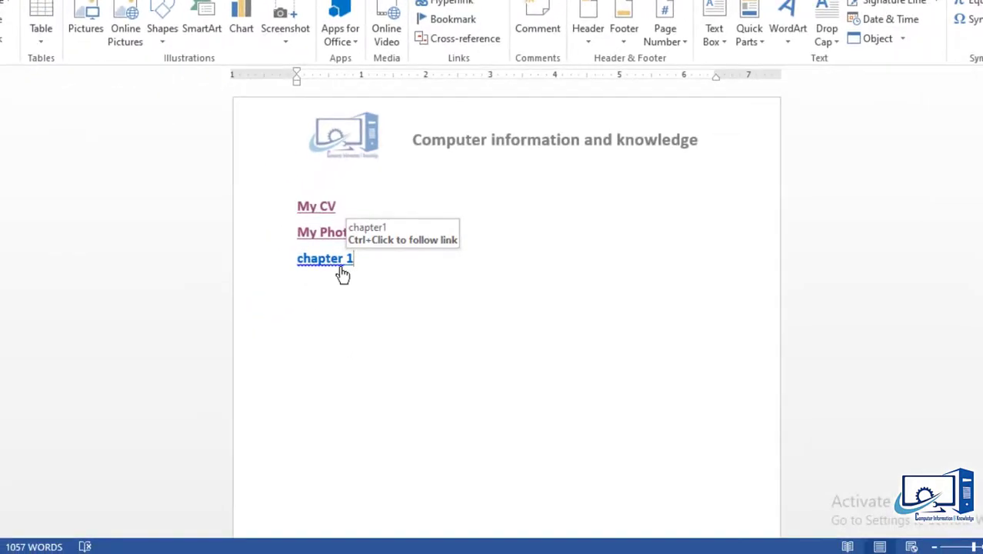
left_click(341, 269, "ctrl")
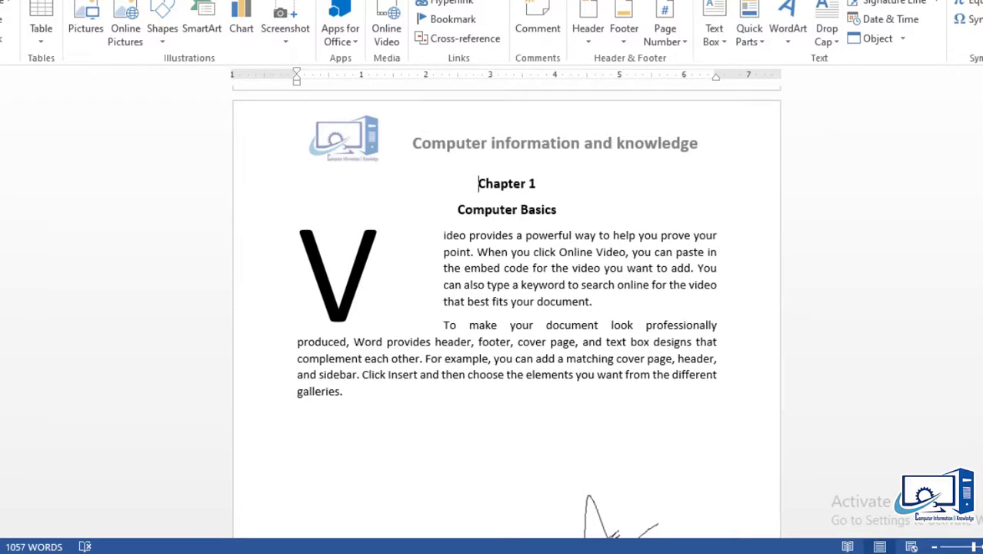
scroll(578, 146, "up", 10)
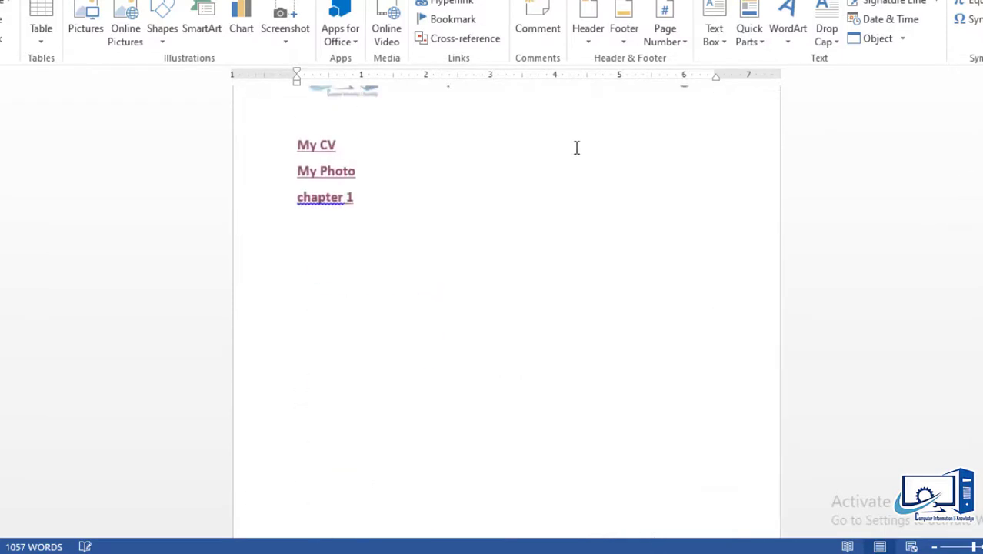
Add a left-aligned line reading Chapter 2 below the chapter 1 link on the first page
left_click(412, 200)
key("Return")
type("Chapter 2")
left_click(471, 217)
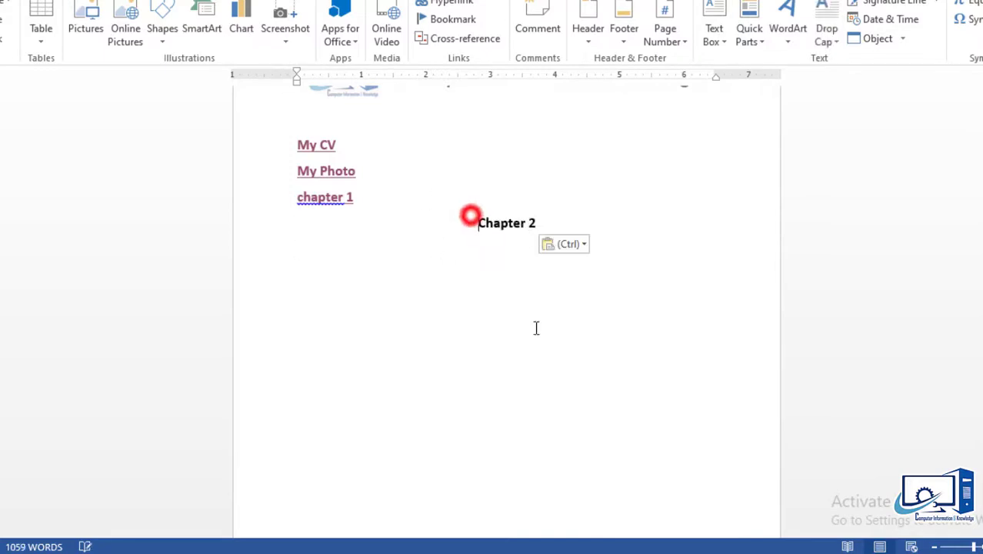
key("ctrl+l")
left_click(381, 222)
key("BackSpace")
type("2")
Add a left-aligned line reading Chapter 3 below the Chapter 2 line
key("Return")
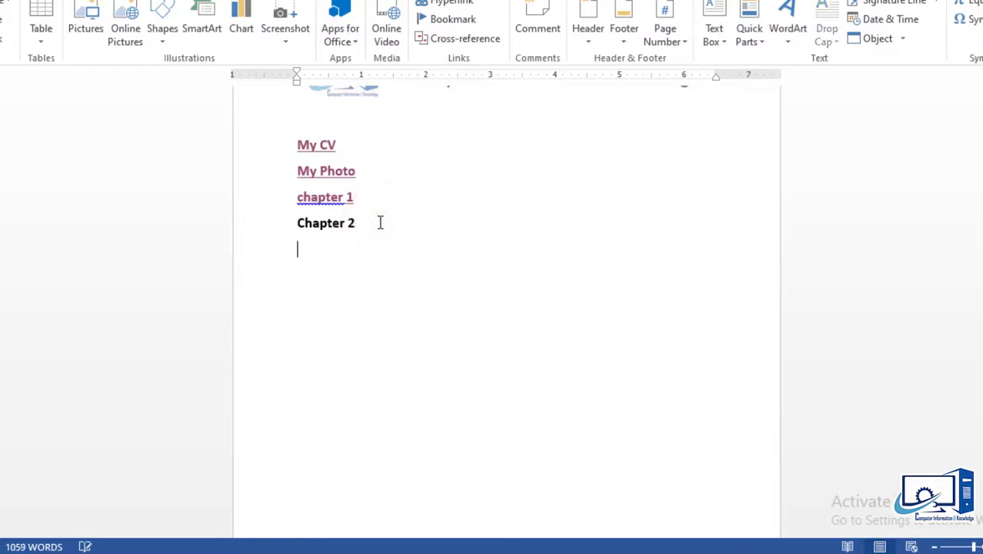
type("Chapter 2")
key("Escape")
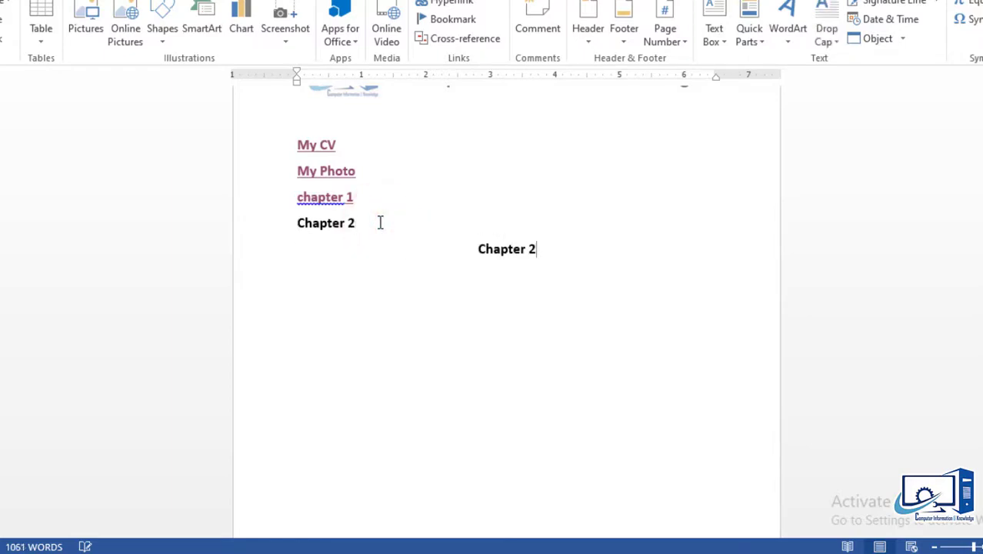
key("ctrl+l")
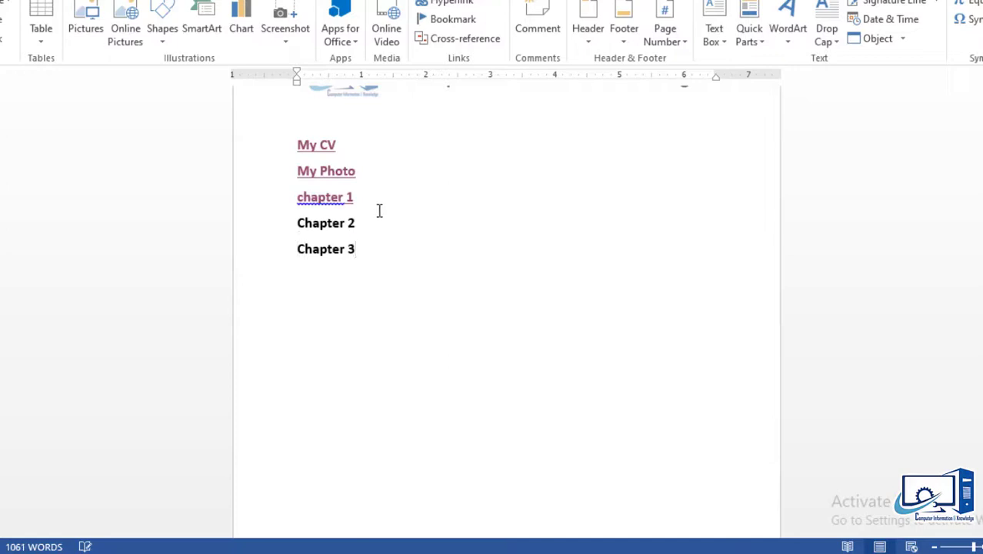
Turn the Chapter 2 line on the first page into a hyperlink to the Chapter2 bookmark
triple_click(359, 222)
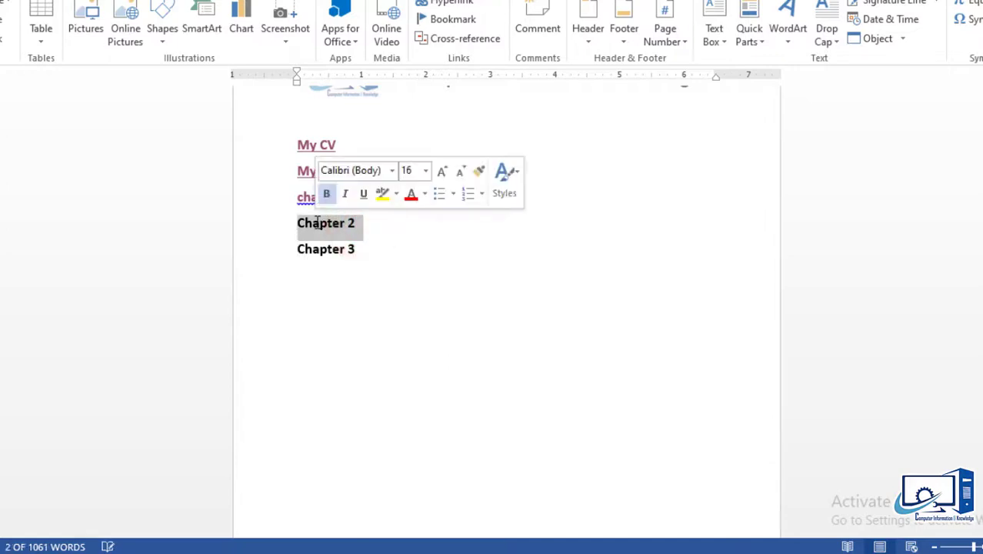
left_click(451, 5)
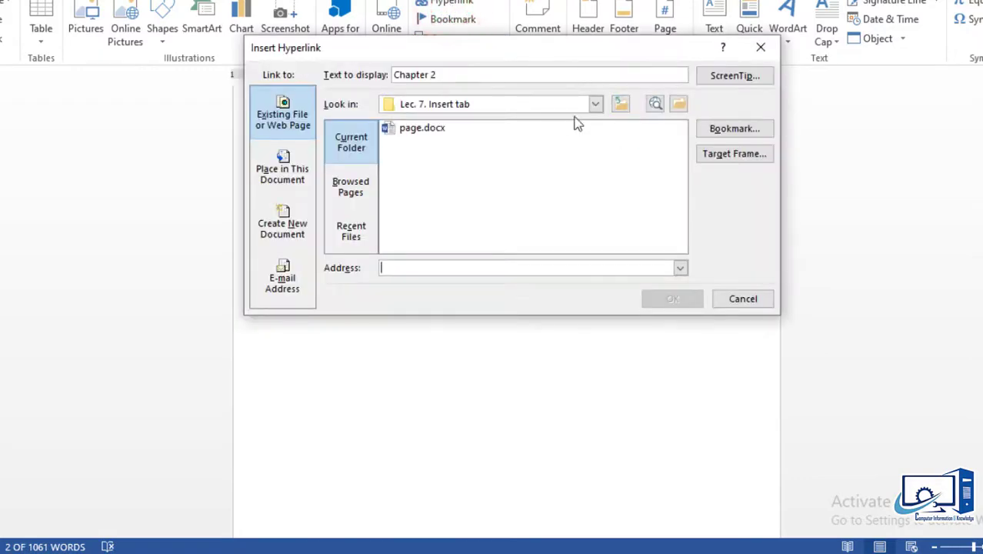
left_click(715, 129)
left_click(421, 202)
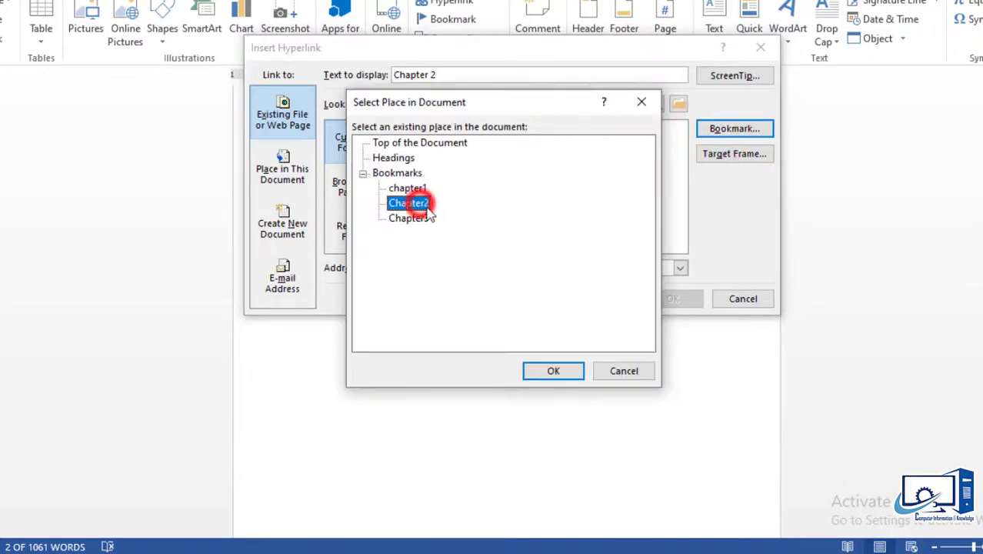
left_click(543, 373)
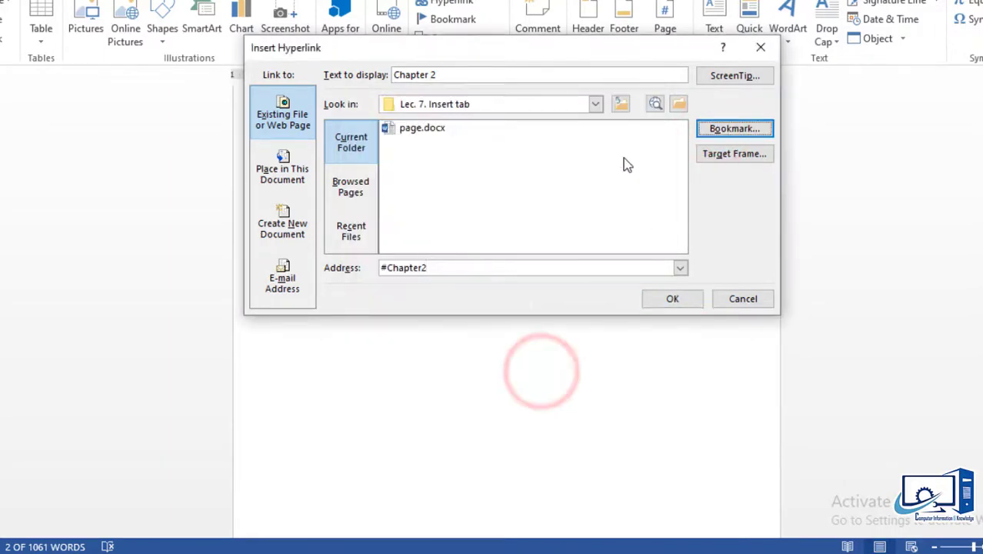
left_click(680, 299)
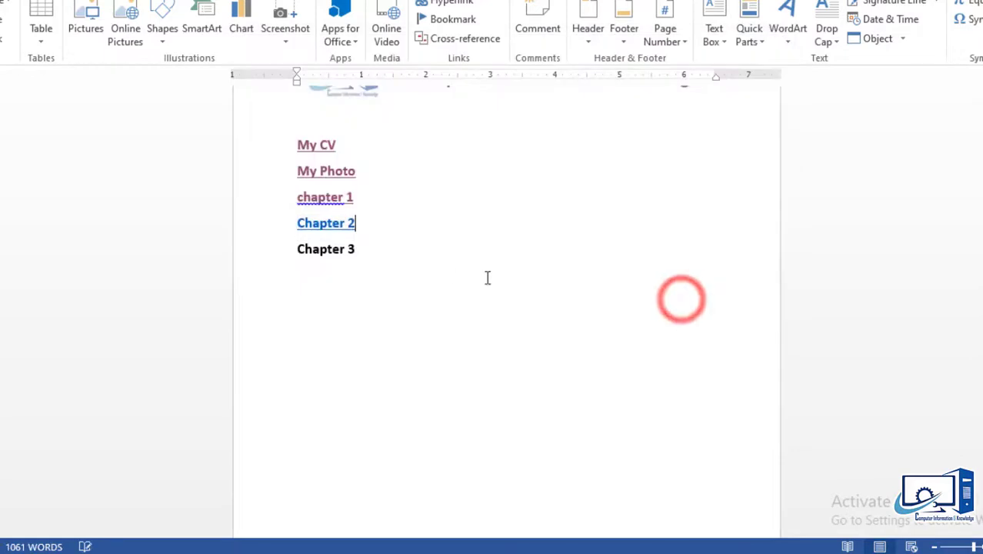
Hyperlink the Chapter 3 line on the first page to the Chapter3 bookmark
left_click(354, 252)
left_click_drag(321, 253, 297, 251)
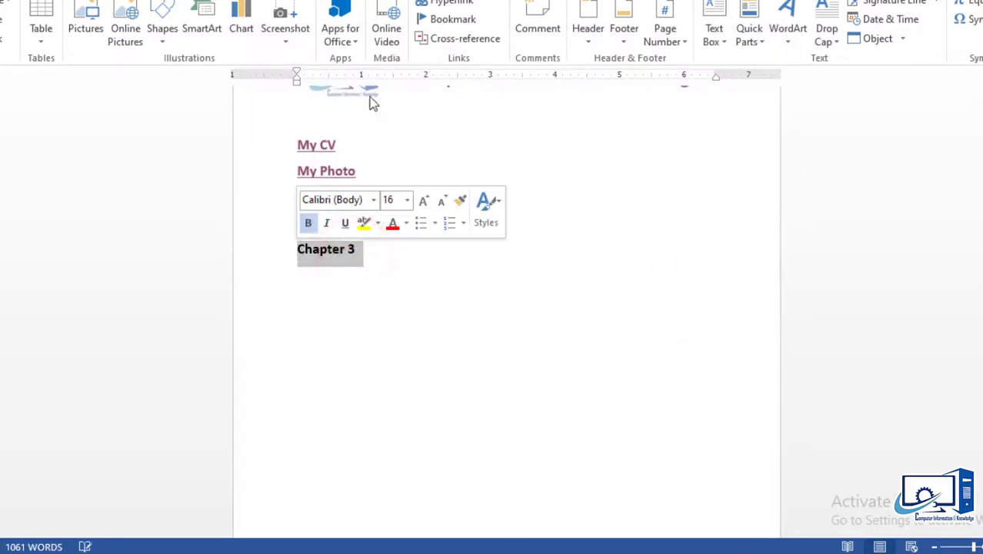
left_click(446, 6)
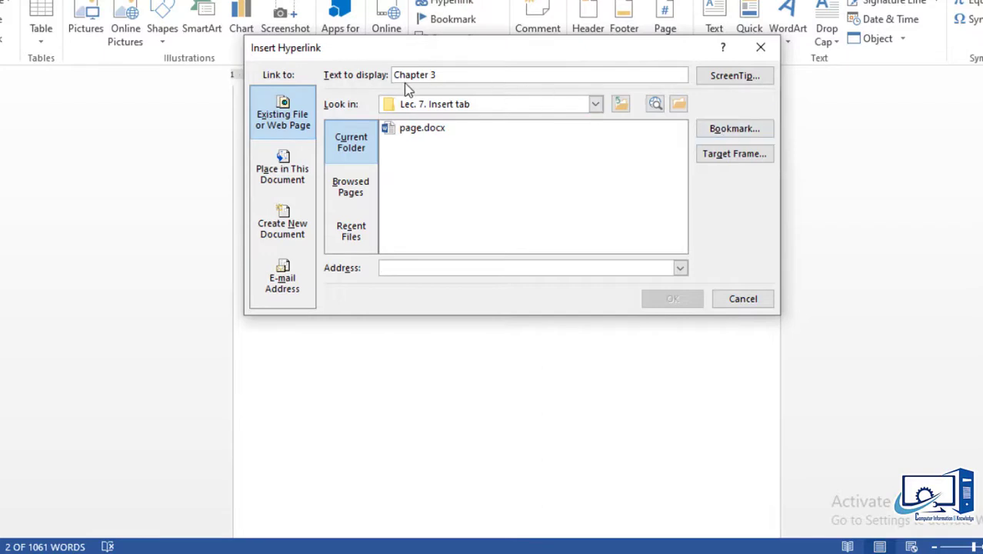
left_click(758, 128)
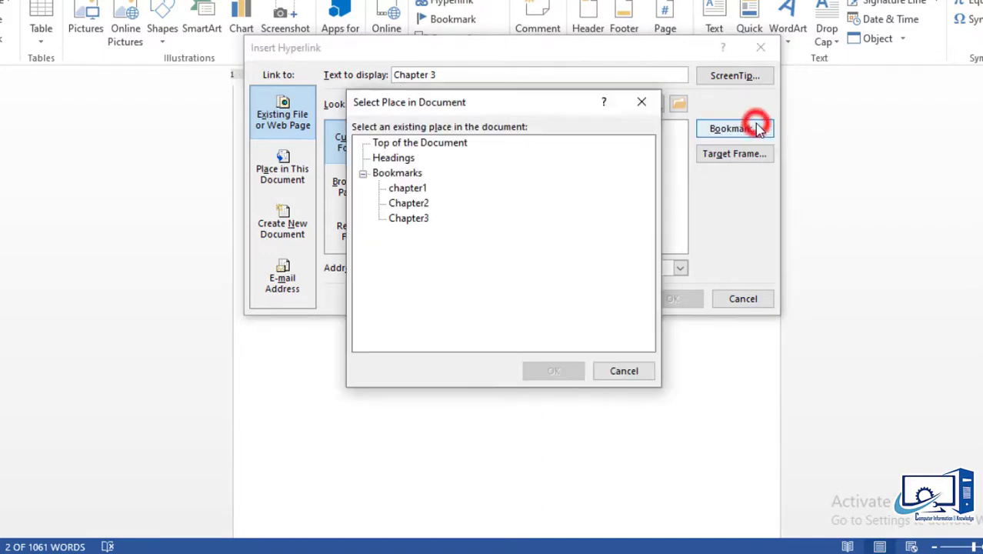
left_click(424, 218)
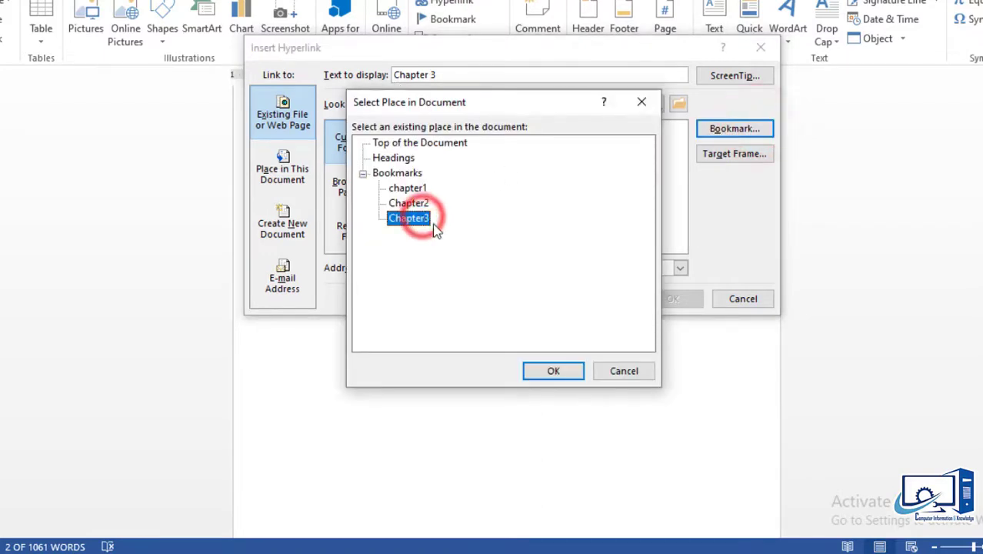
left_click(551, 371)
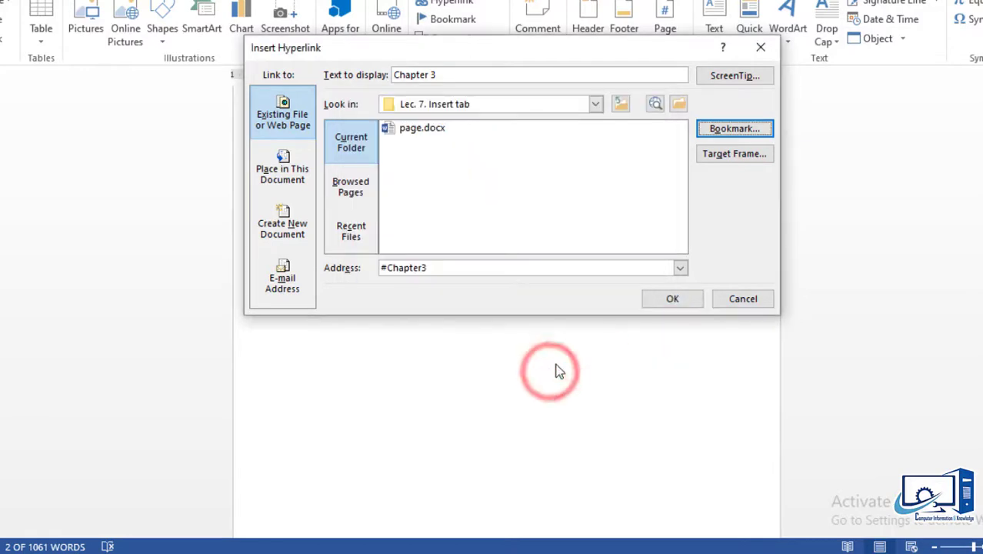
left_click(672, 299)
Follow the Chapter 3 hyperlink on the first page to check that it jumps to its heading
left_click(528, 316)
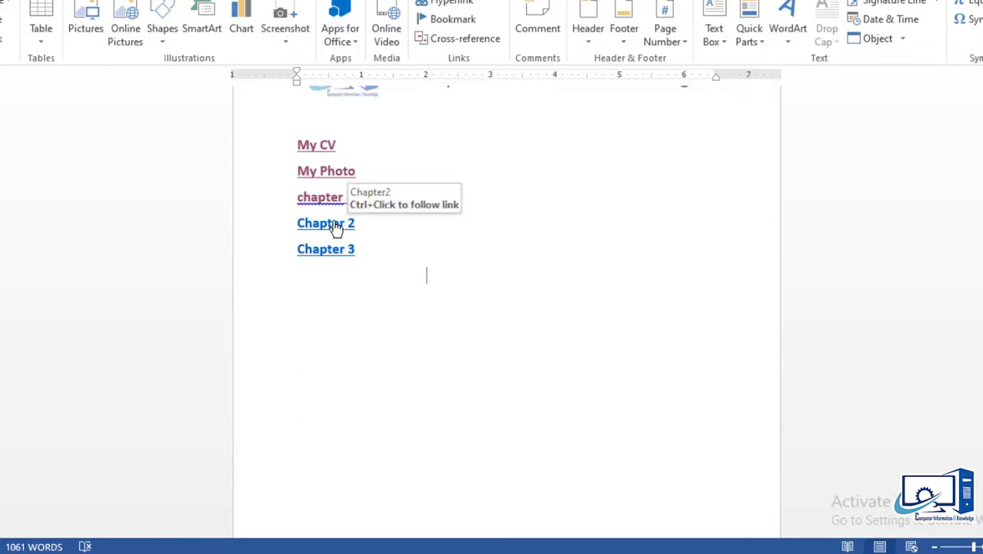
left_click(337, 250, "ctrl")
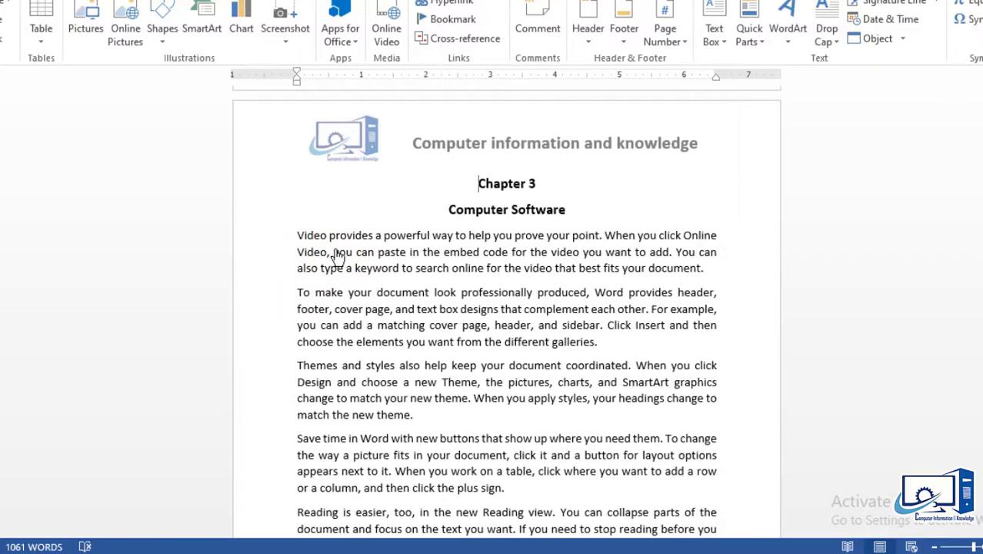
scroll(336, 255, "down", 1)
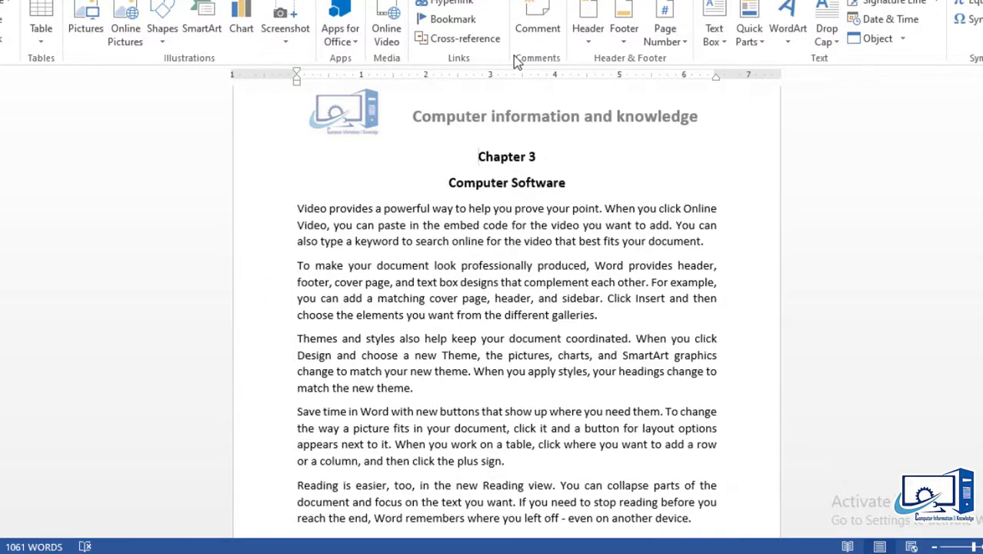
Insert a hyperlinked cross-reference to the chapter1 bookmark text twice, directly before the Chapter 3 heading
left_click(463, 38)
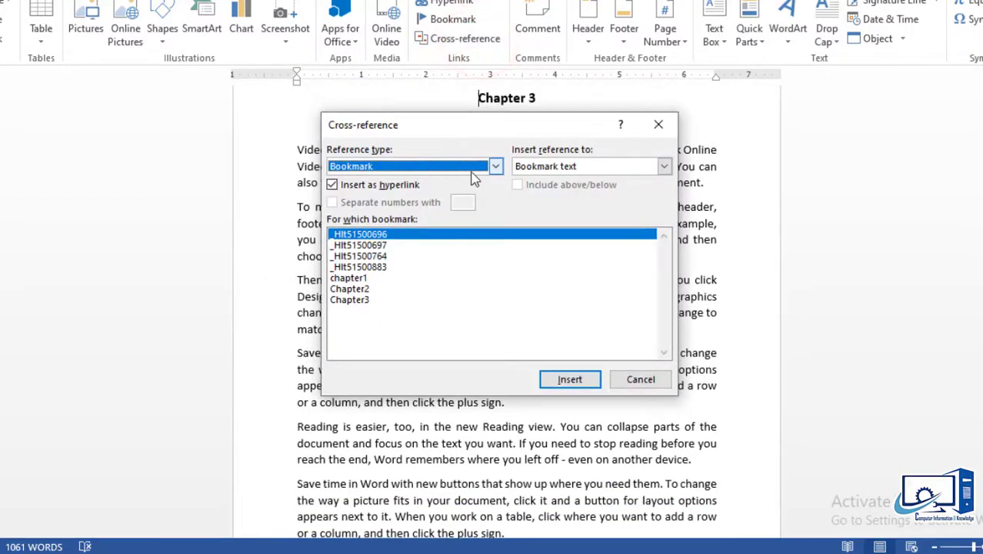
left_click(362, 278)
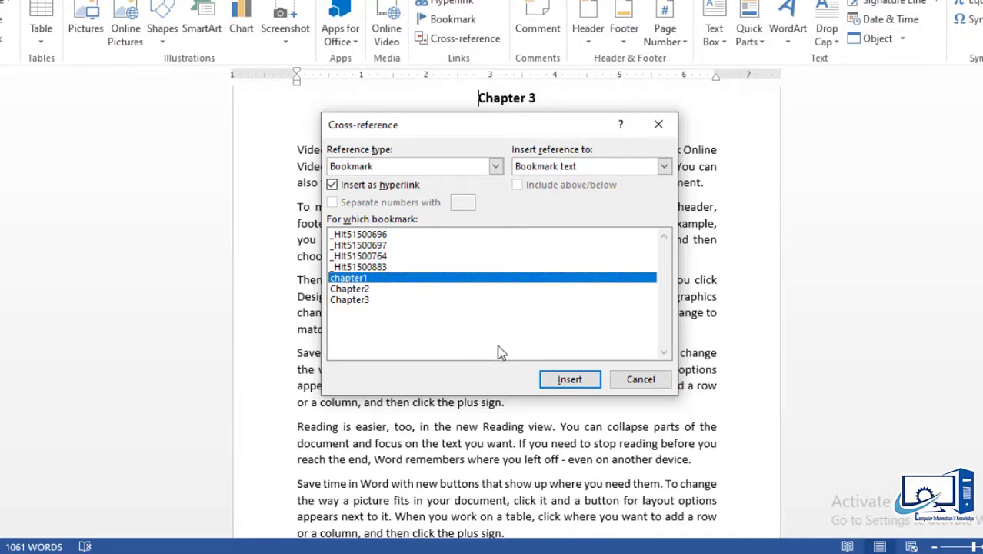
left_click(573, 380)
left_click(570, 379)
left_click(640, 379)
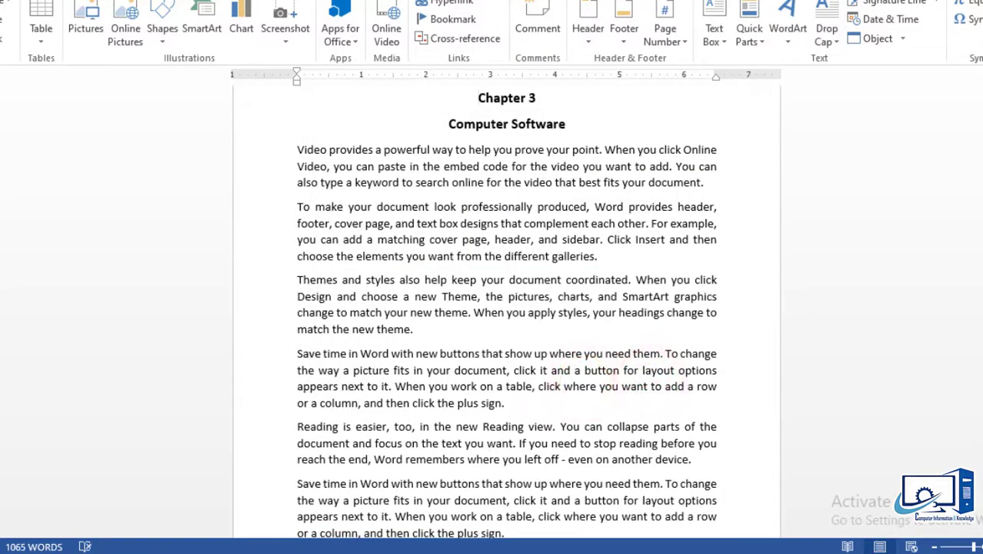
Delete the upper duplicate Chapter 1 cross-reference above the Chapter 3 heading, and follow the remaining one to its target
scroll(506, 308, "down", 8)
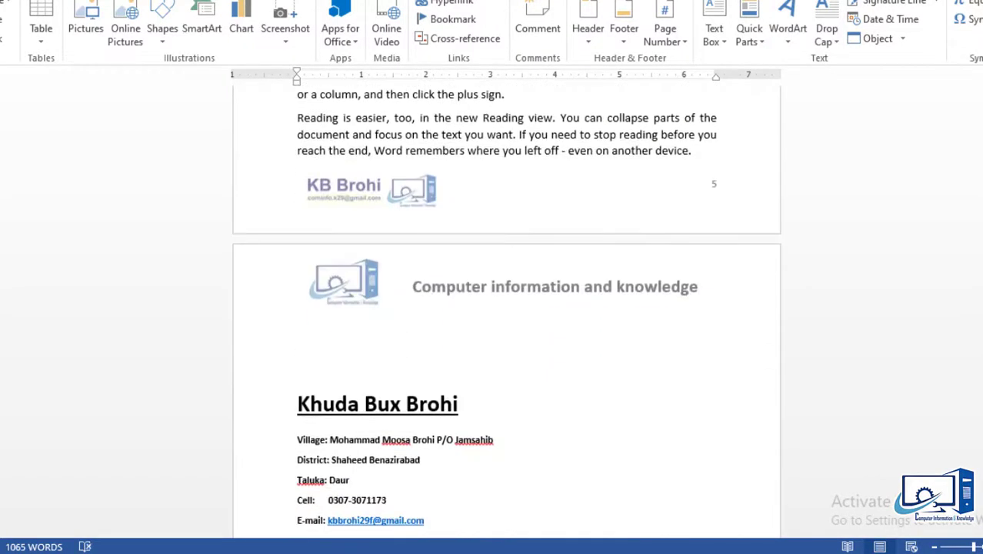
scroll(506, 307, "down", 1)
scroll(506, 308, "up", 15)
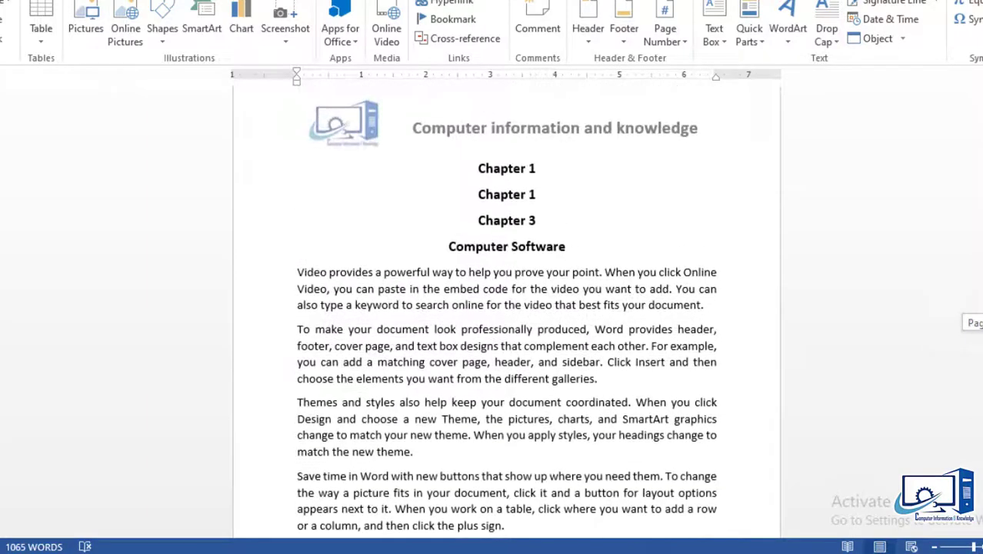
left_click_drag(477, 167, 545, 171)
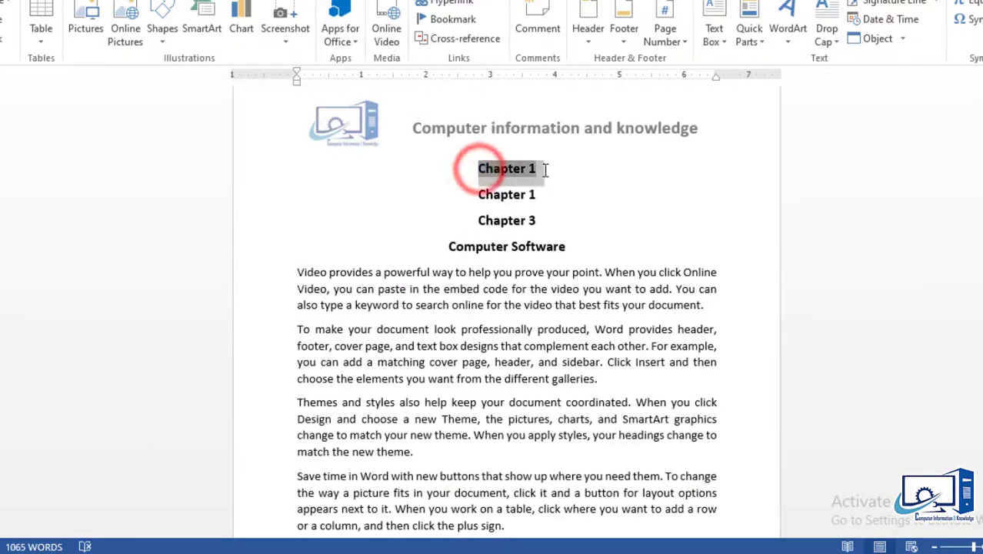
key("Delete")
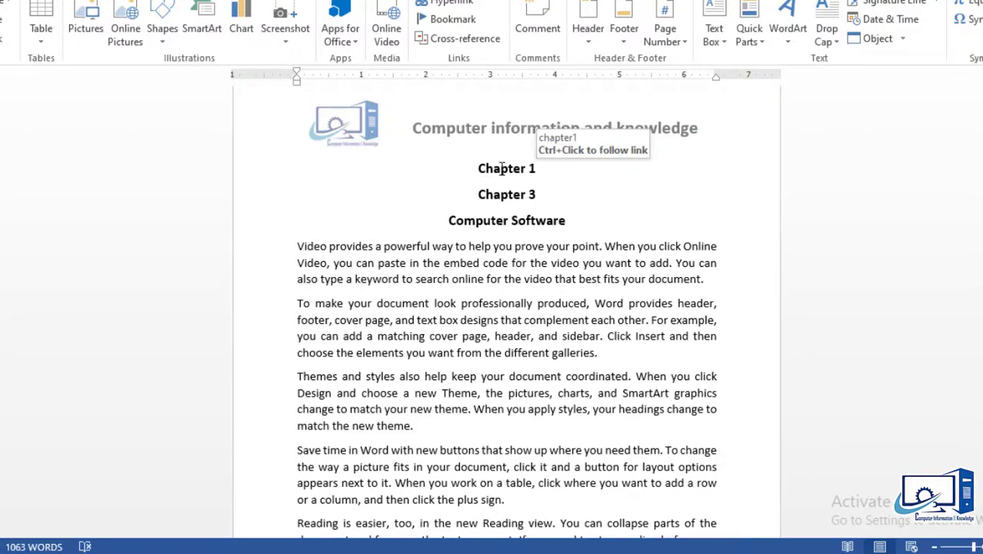
left_click(500, 167, "ctrl")
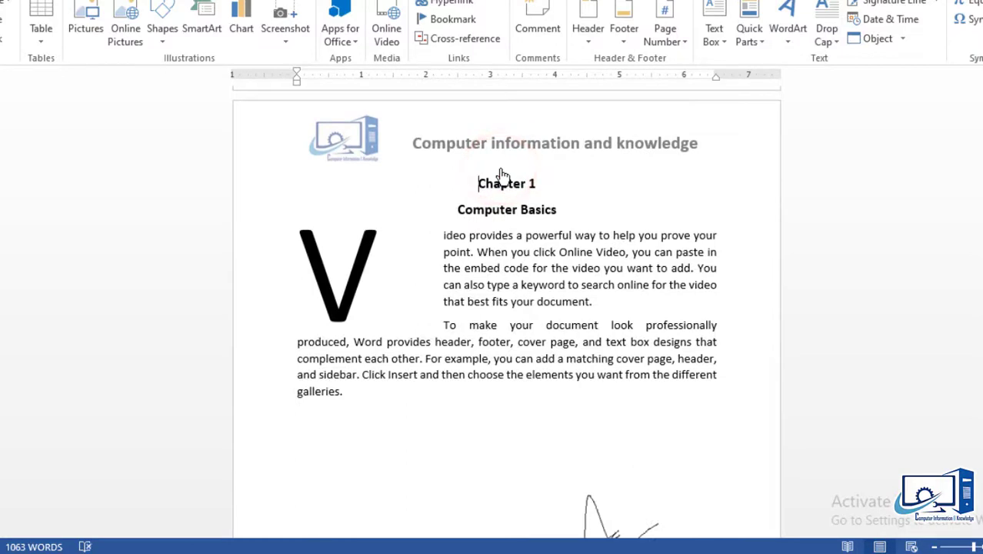